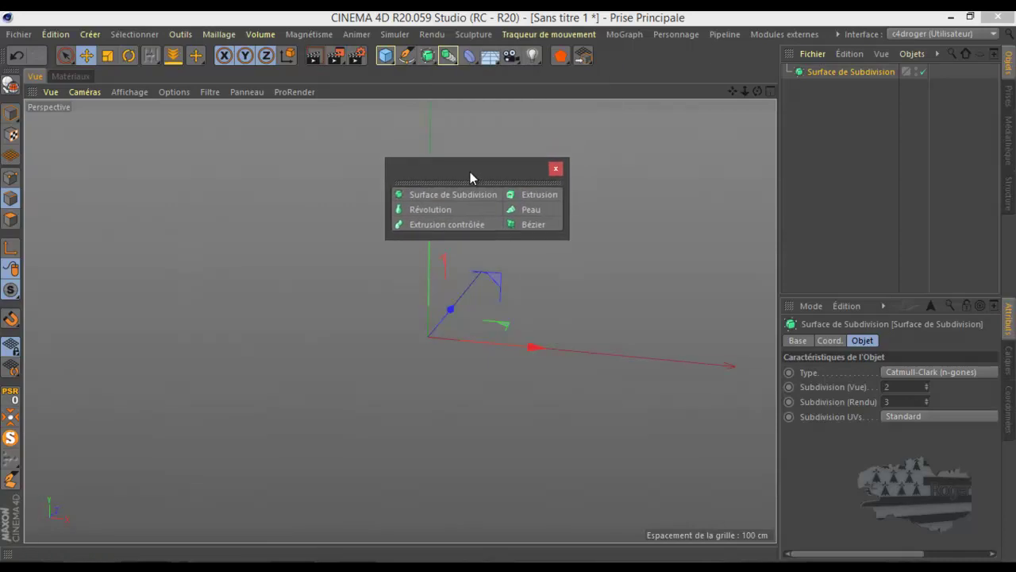
- Set the floating generator palette's icons to Grande taille, enlarge its window, and close it
right_click(442, 196)
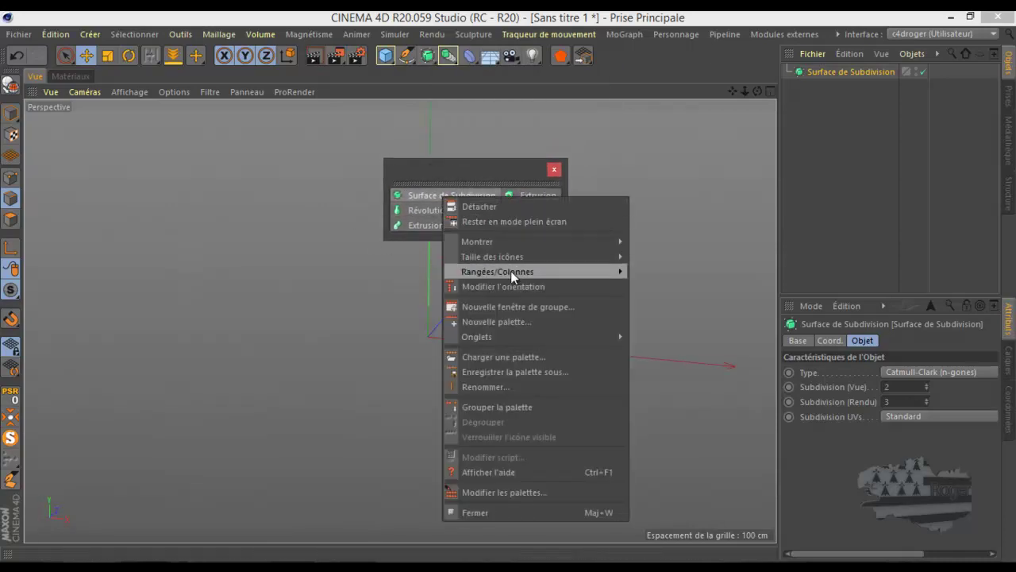
mouse_move(580, 270)
mouse_move(608, 256)
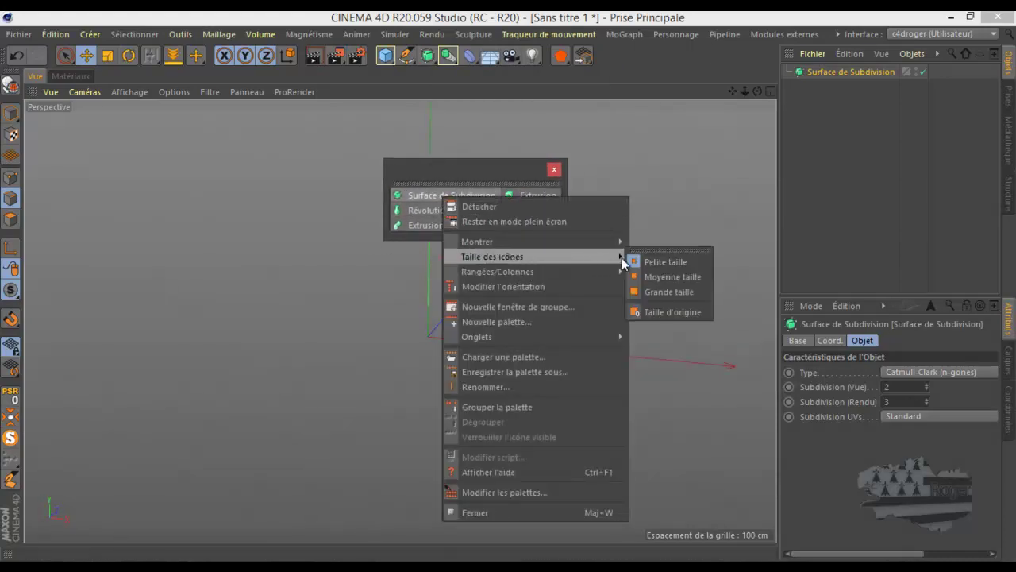
click(667, 292)
drag(580, 240, 593, 329)
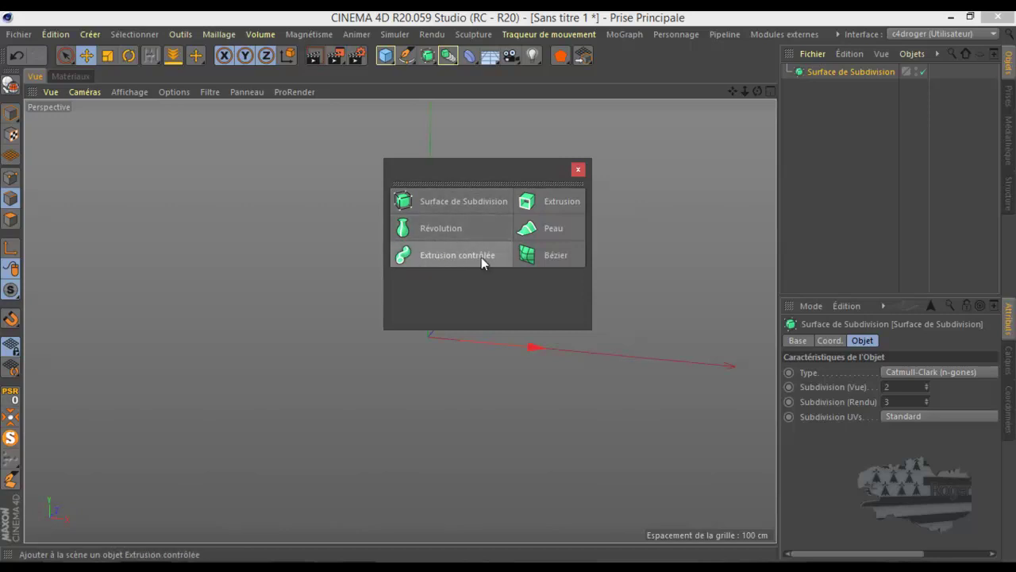
drag(591, 209, 630, 210)
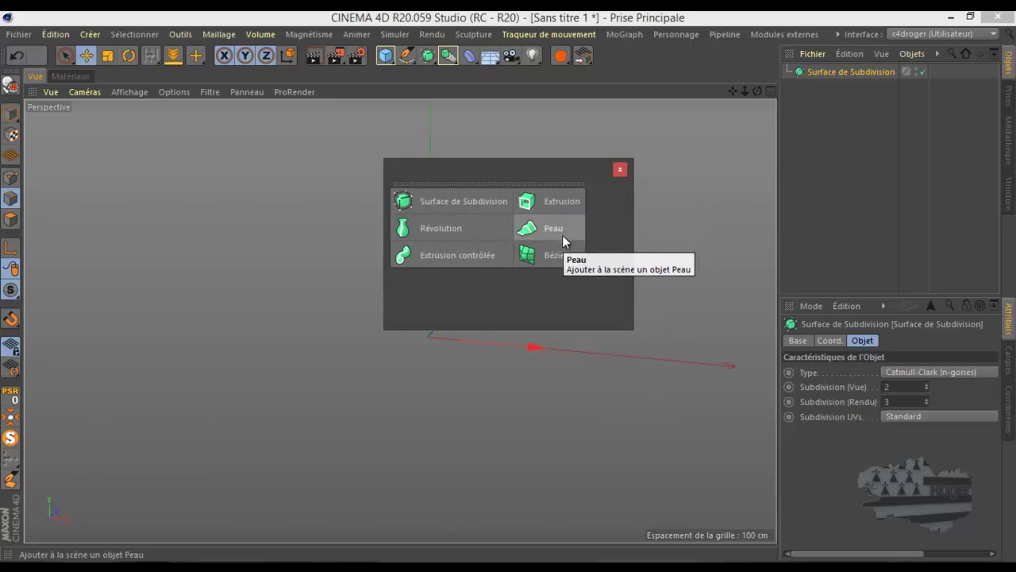
click(620, 169)
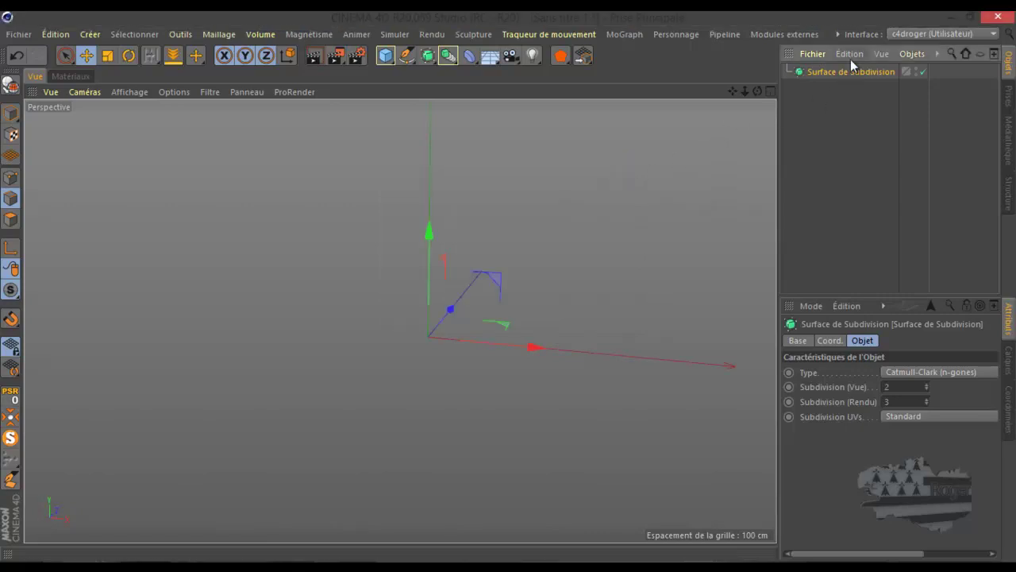
- Add a Cube primitive to the scene
click(385, 54)
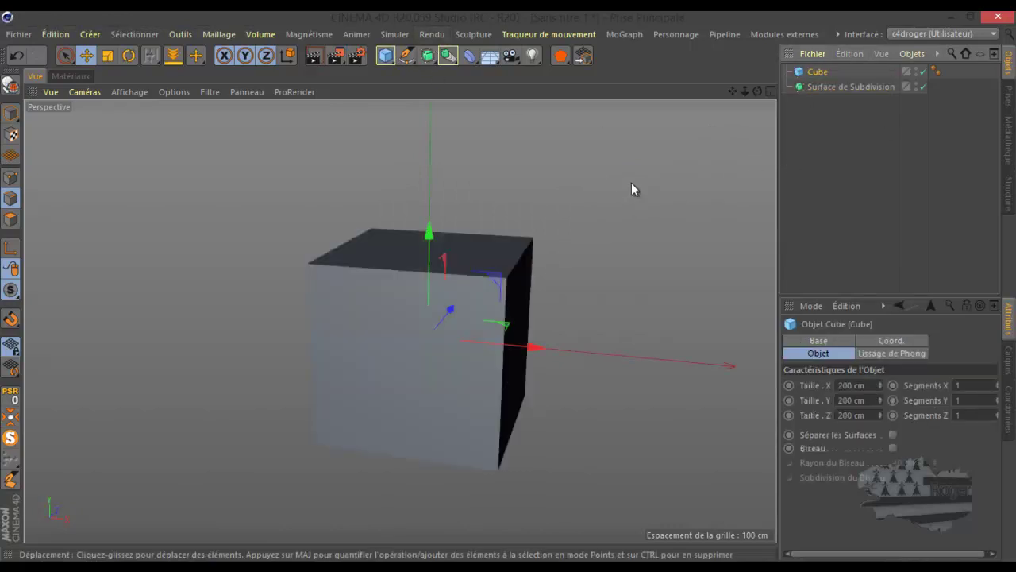
scroll(630, 176, down, 2)
scroll(560, 276, up, 5)
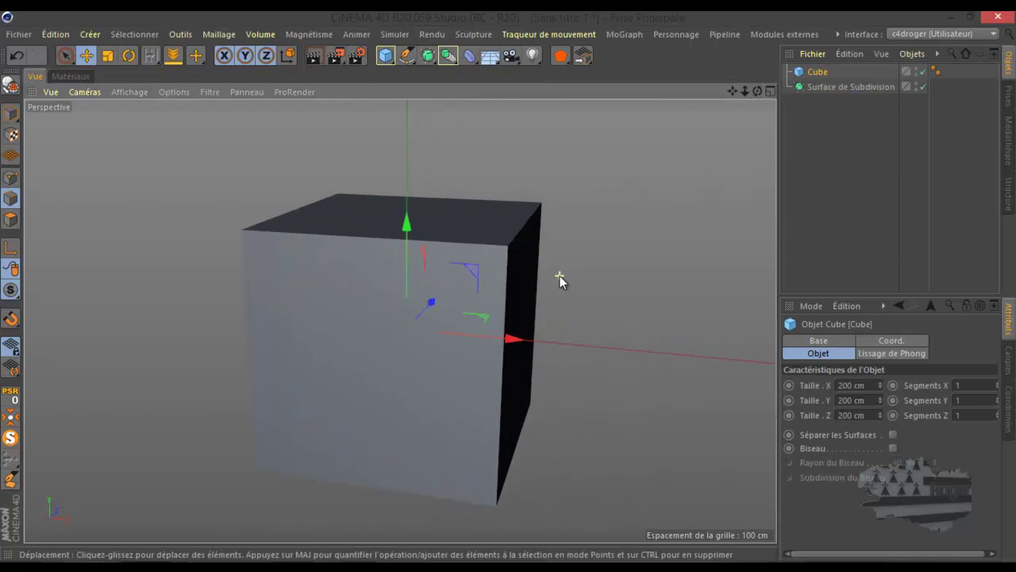
- Move the Cube below Surface de Subdivision in the hierarchy and make it a child of that generator
click(812, 88)
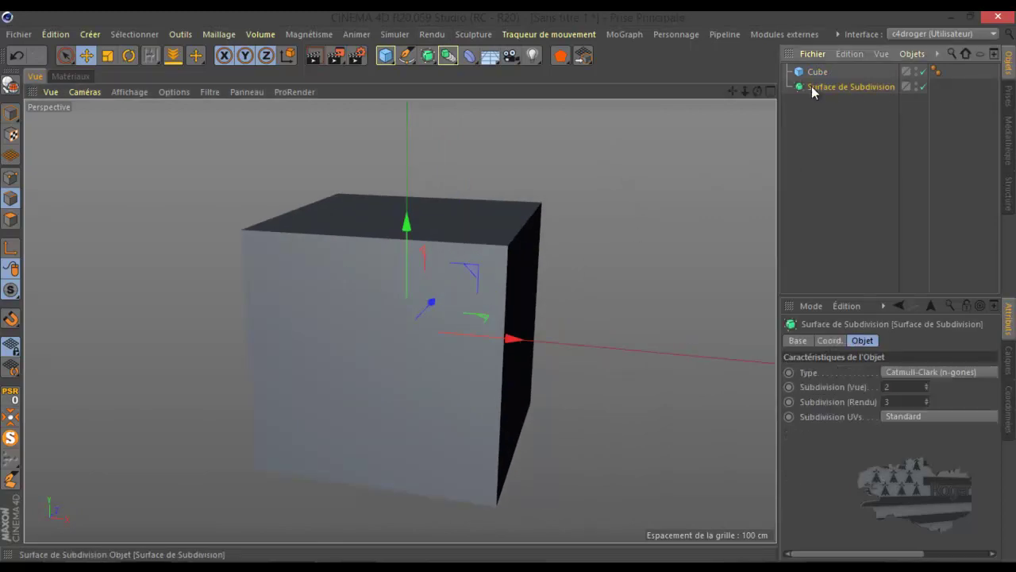
double_click(818, 71)
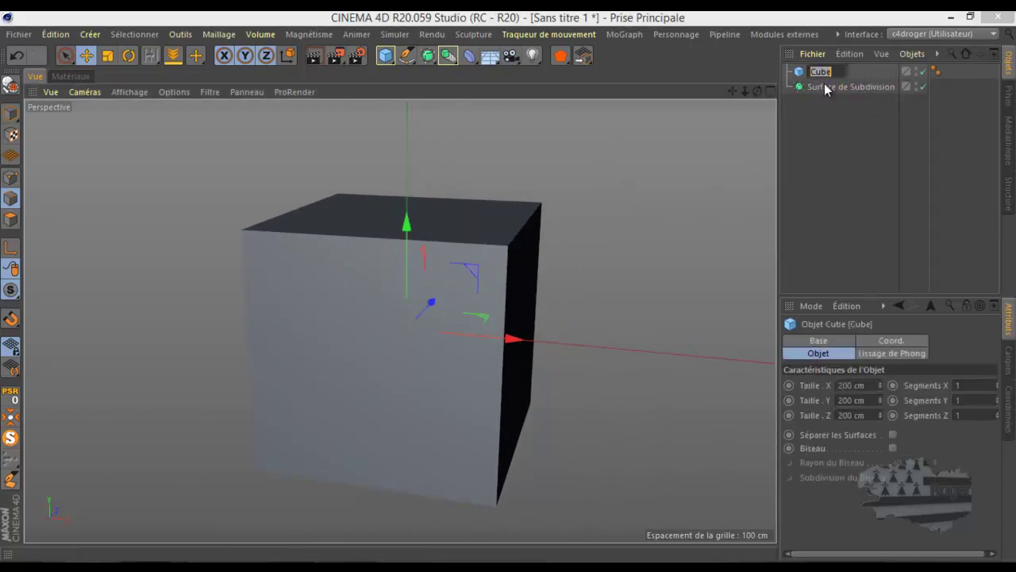
click(800, 73)
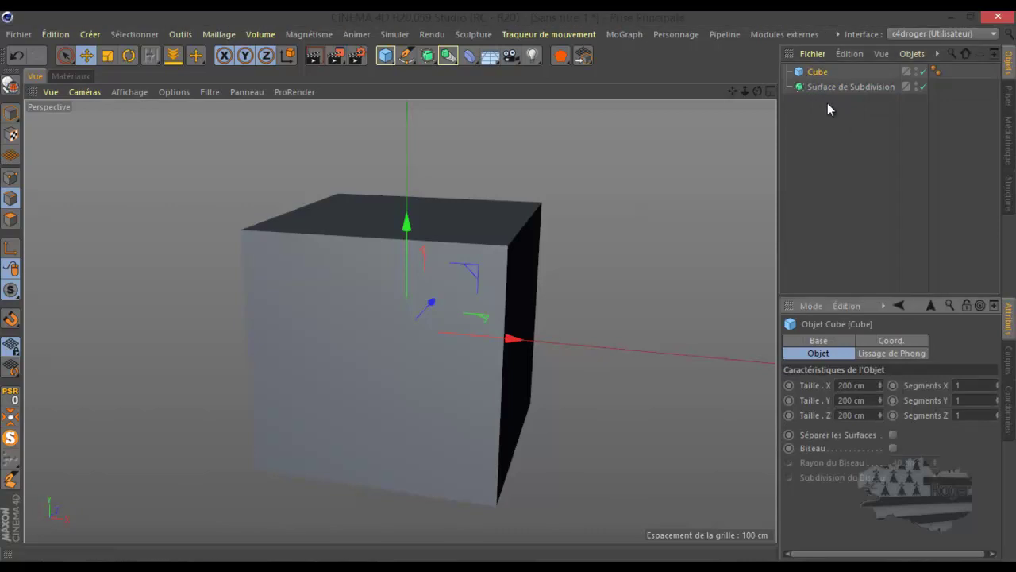
drag(818, 72, 819, 103)
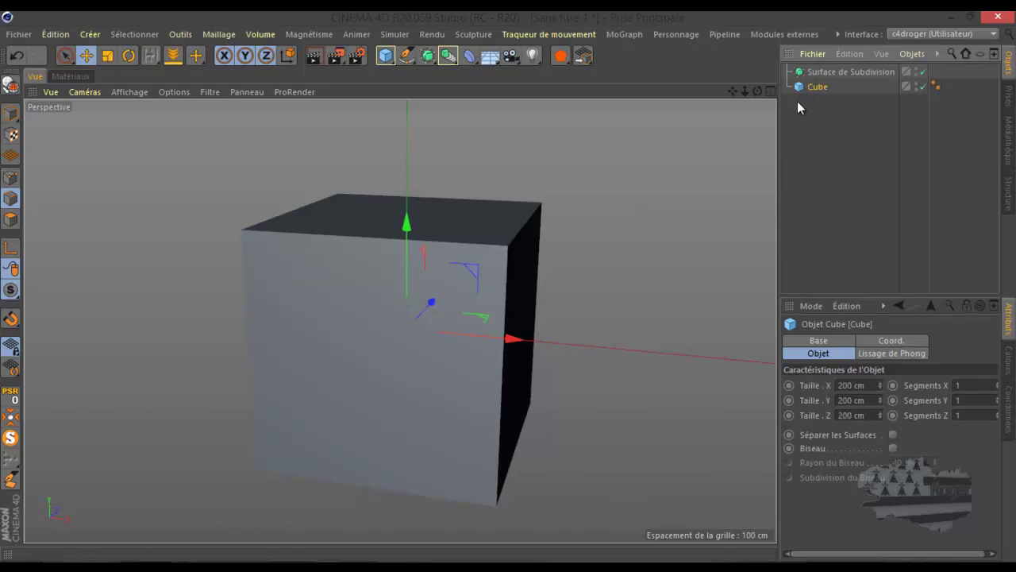
drag(802, 91, 841, 70)
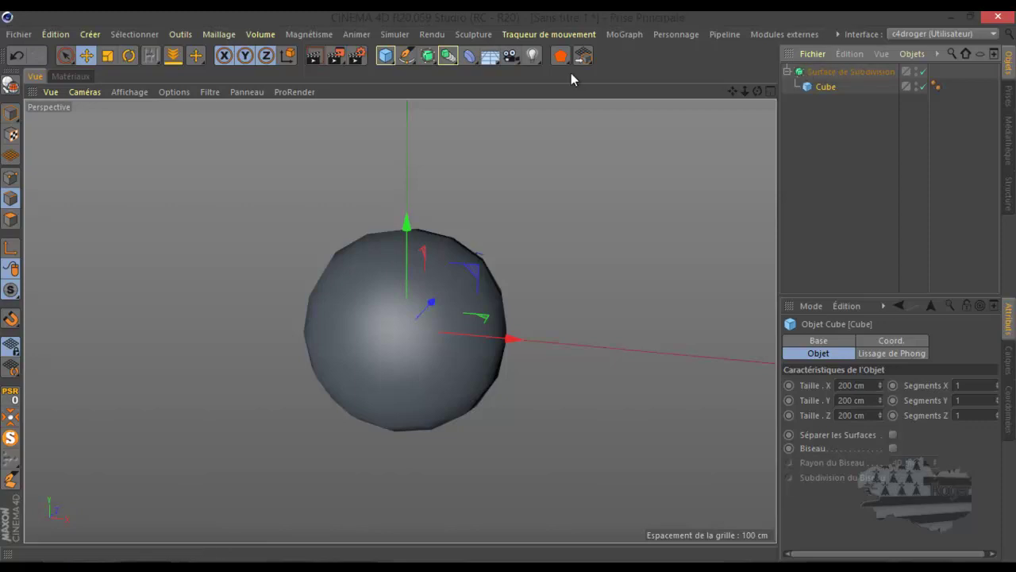
click(429, 57)
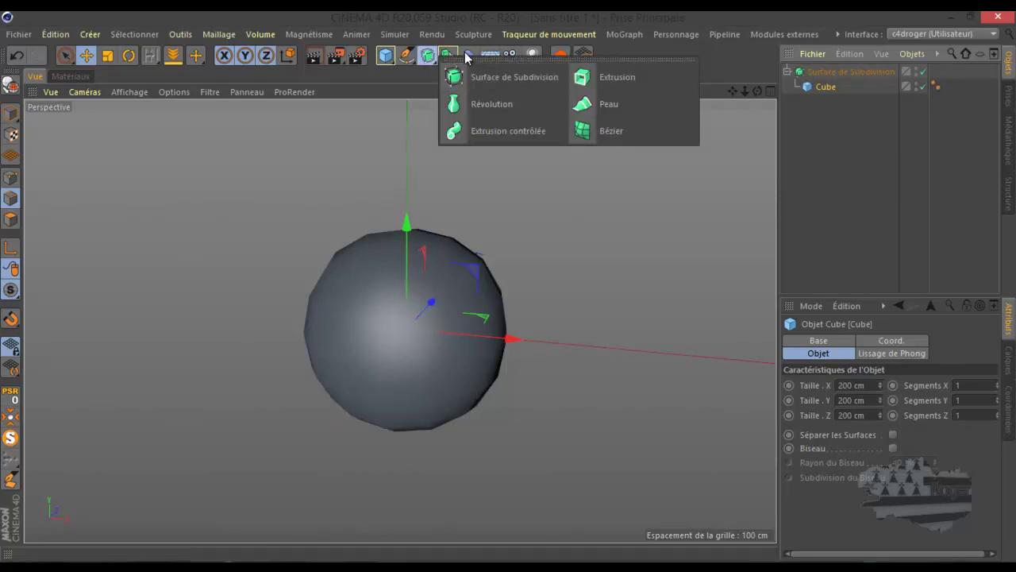
click(449, 55)
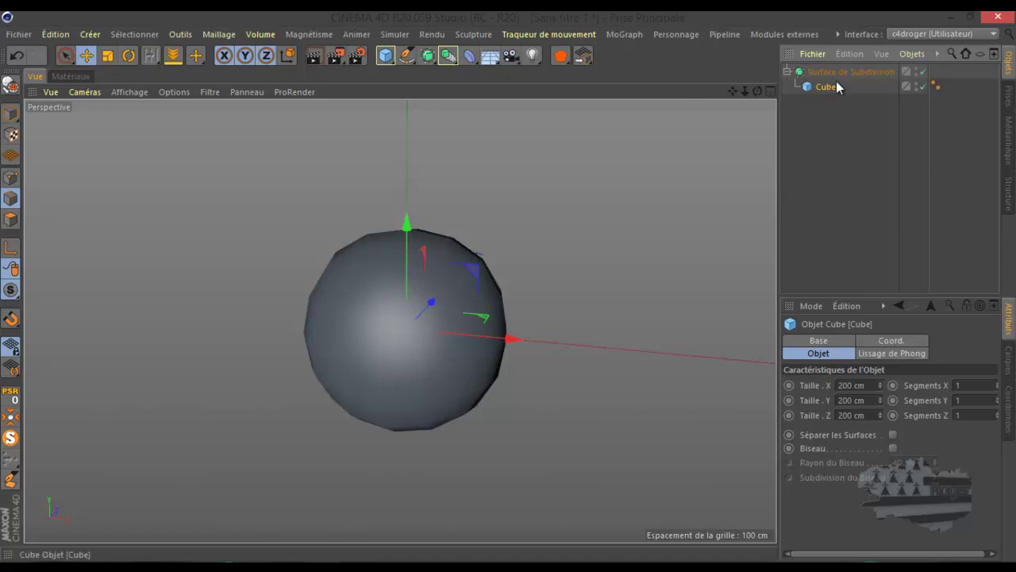
click(469, 58)
- Display the viewport with Ombrage de Gouraud (lignes) and render a preview of the subdivided cube in the view
click(139, 89)
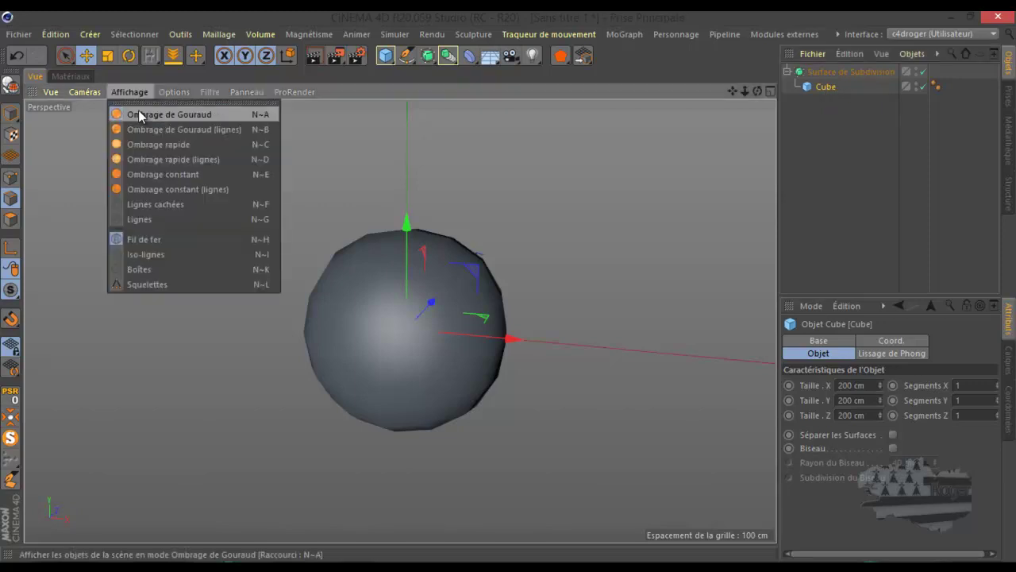
click(147, 127)
scroll(441, 347, up, 4)
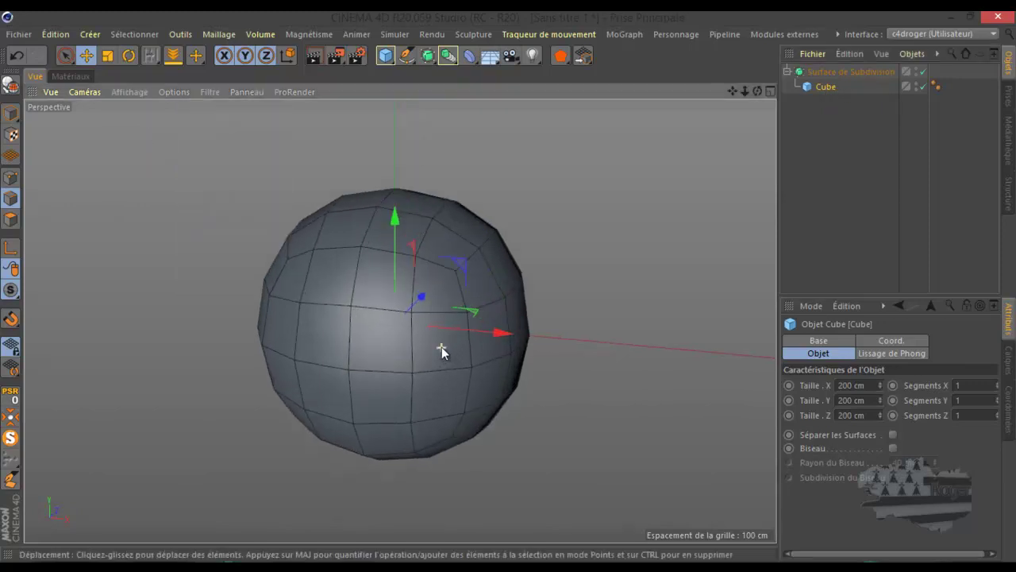
drag(758, 91, 508, 287)
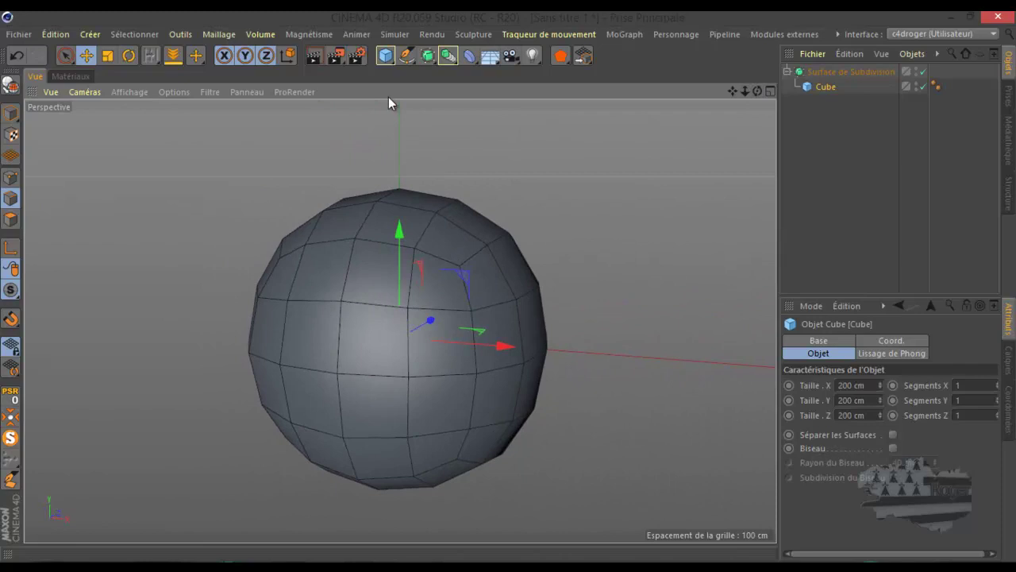
click(319, 55)
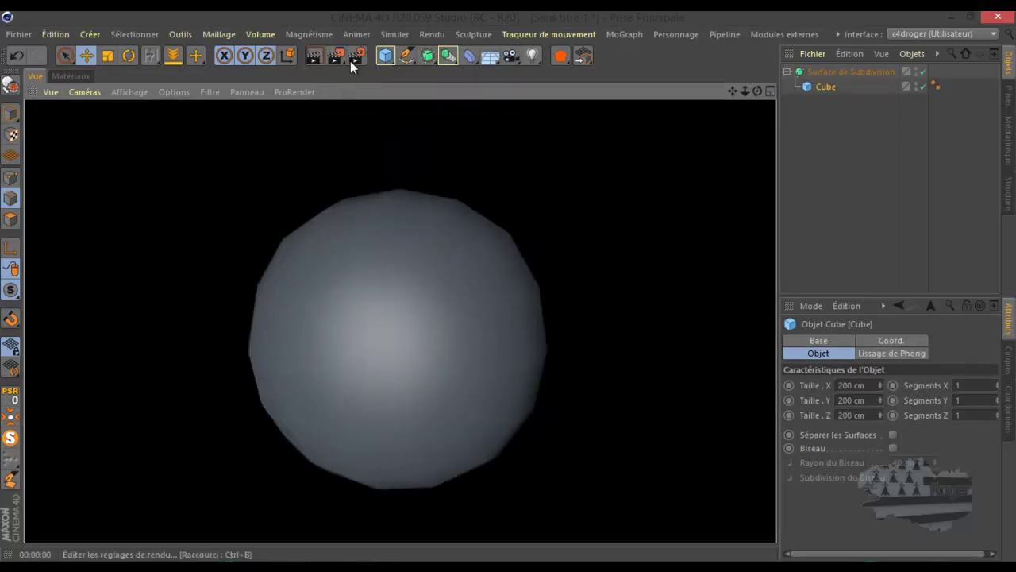
click(829, 85)
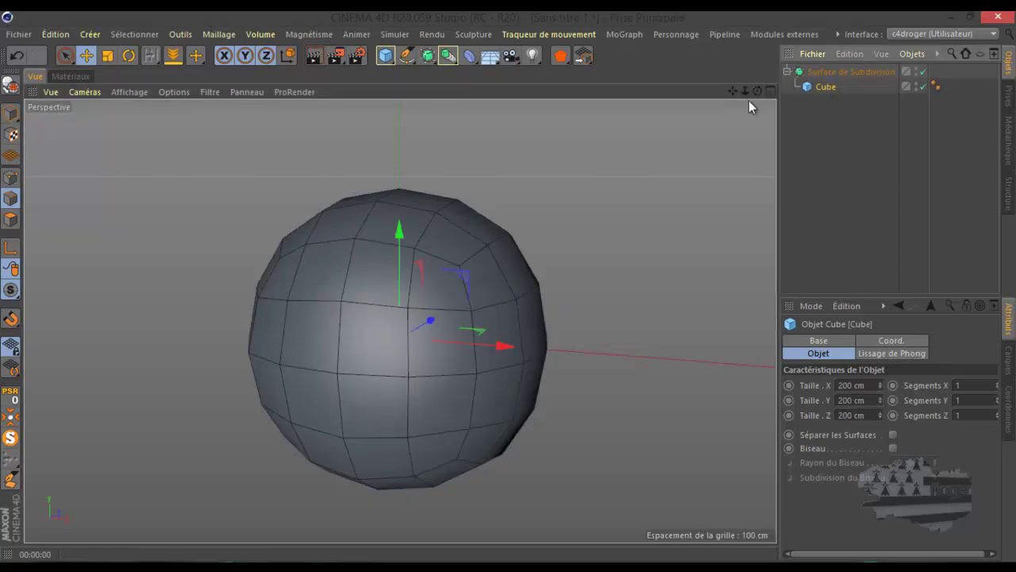
- Select the Surface de Subdivision object and enlarge the area showing its attributes
drag(867, 295, 868, 194)
click(853, 71)
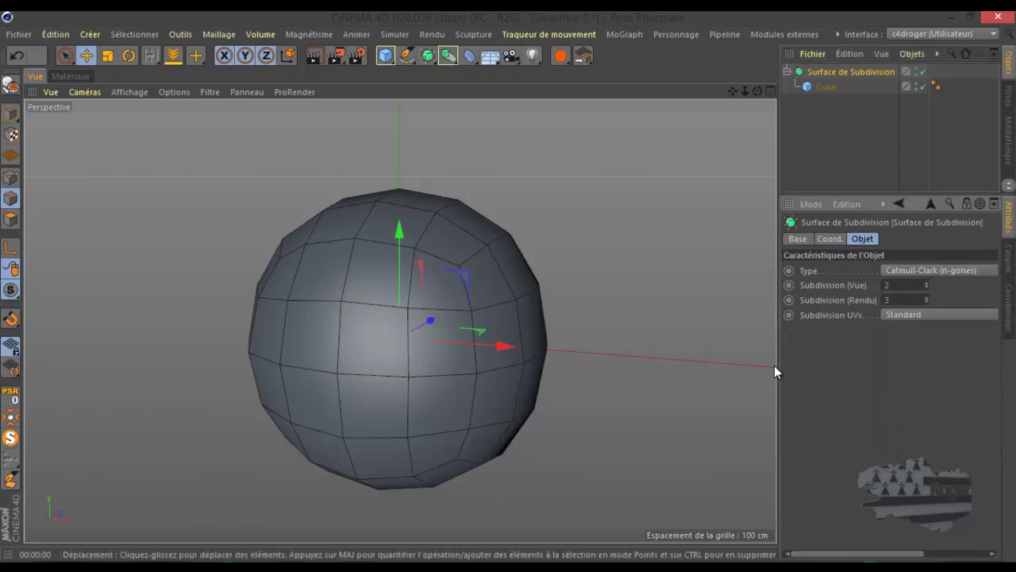
drag(779, 363, 749, 368)
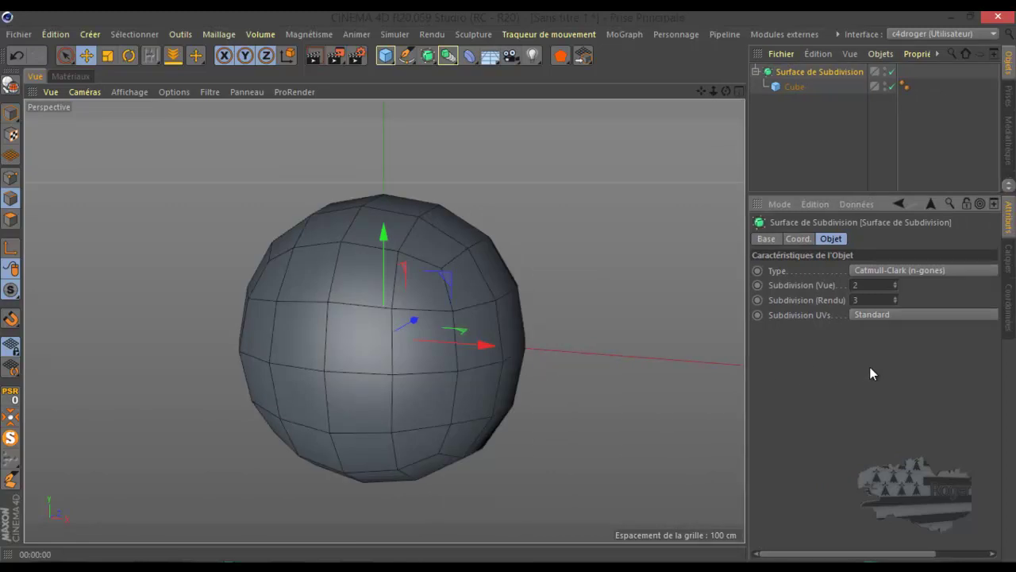
- Try the Catmull-Clark and OpenSubdiv Catmull-Clark types on the subdivision surface
click(897, 271)
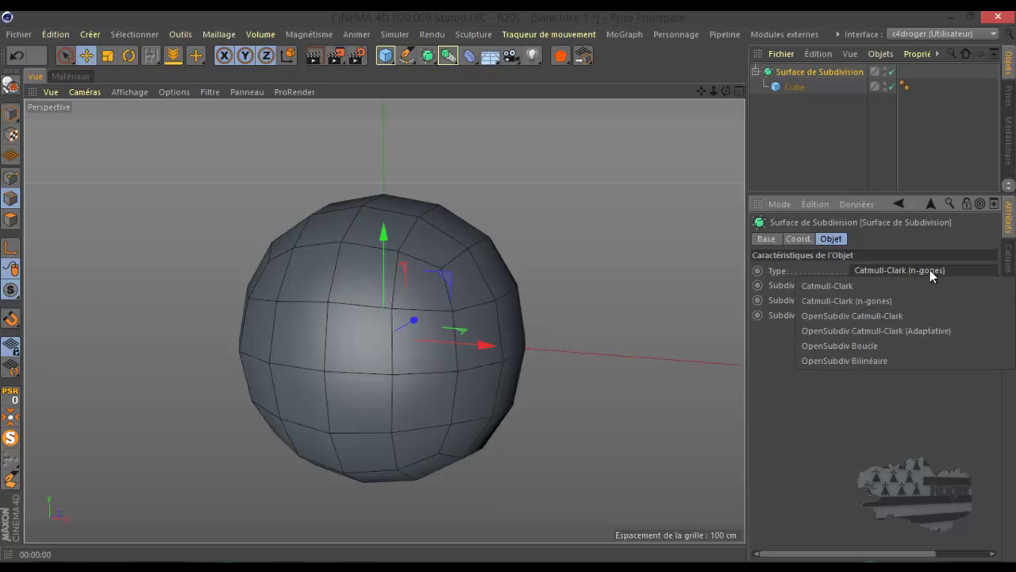
click(852, 286)
double_click(854, 284)
click(874, 271)
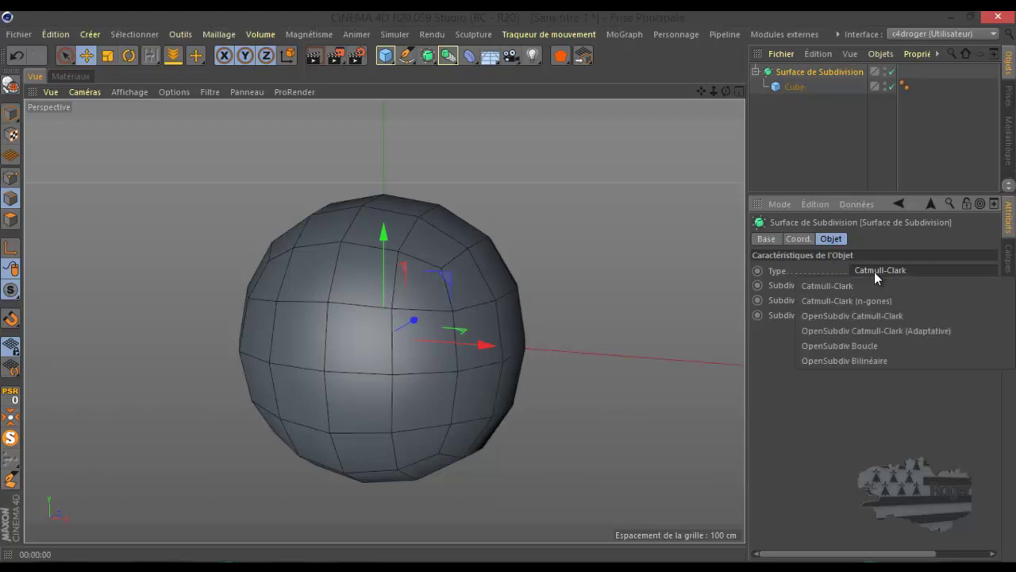
click(873, 317)
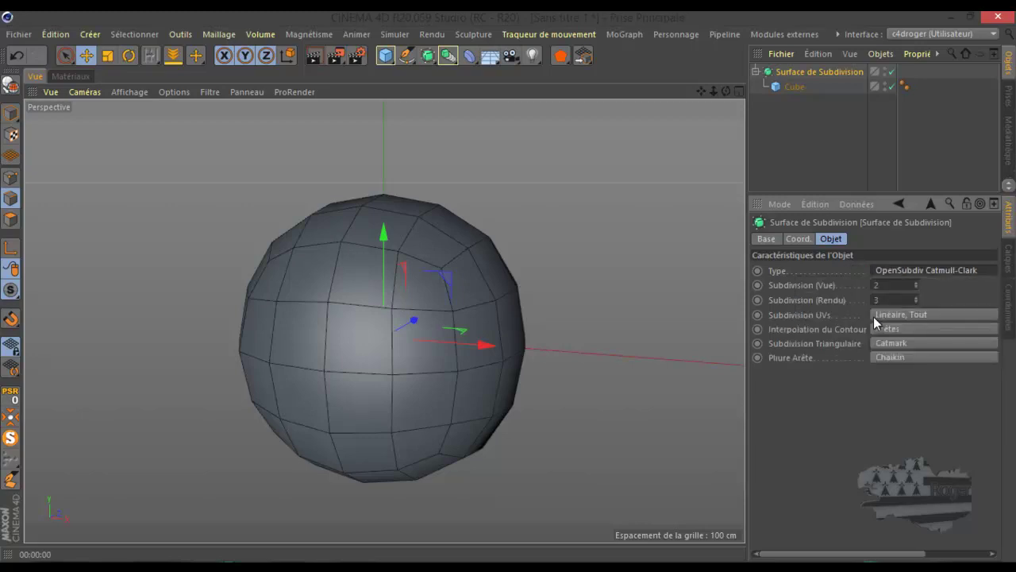
- Set the subdivision type to OpenSubdiv Catmull-Clark (Adaptative) and widen the attributes area to show its full option names
click(904, 270)
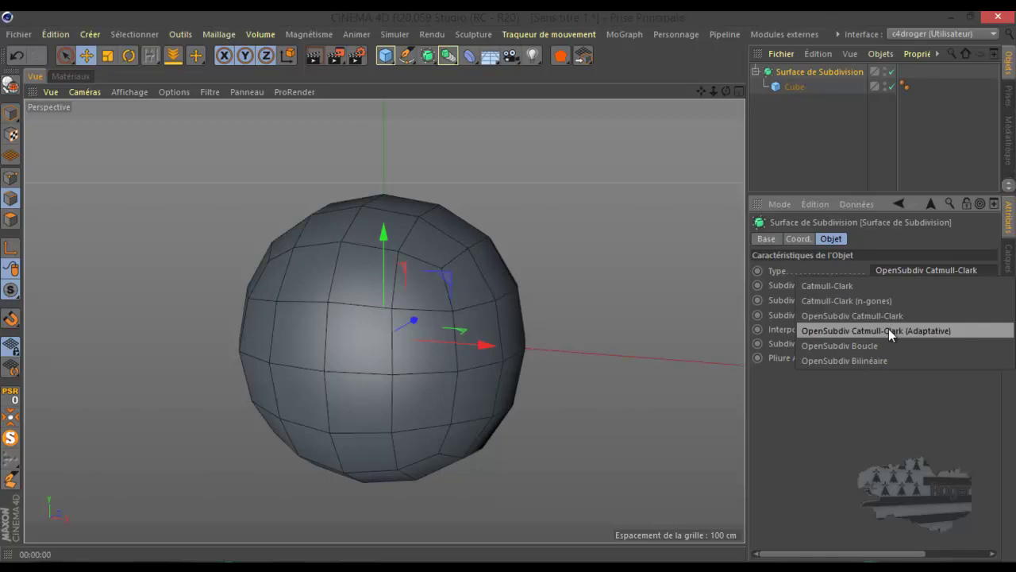
click(888, 328)
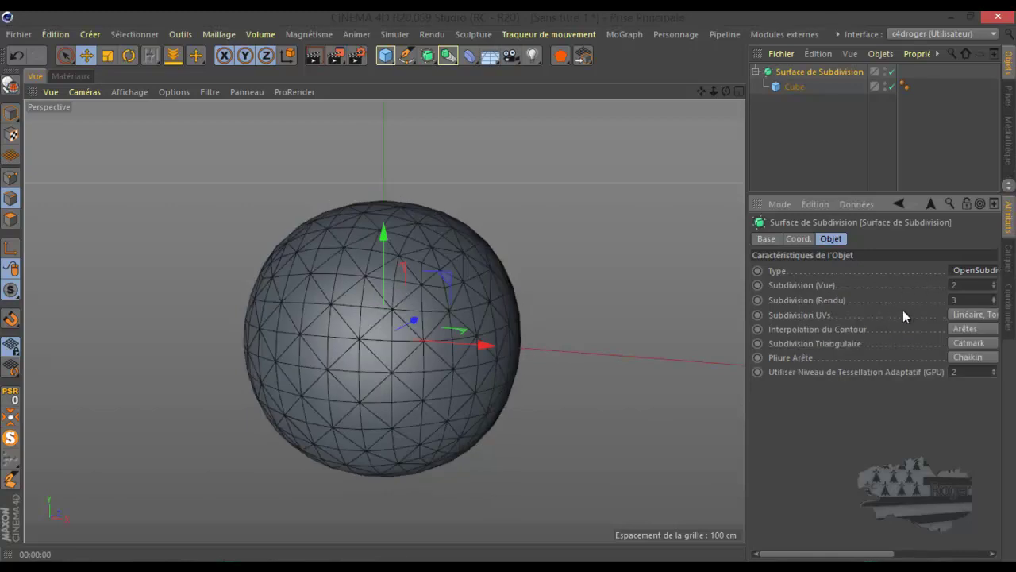
drag(747, 397, 580, 415)
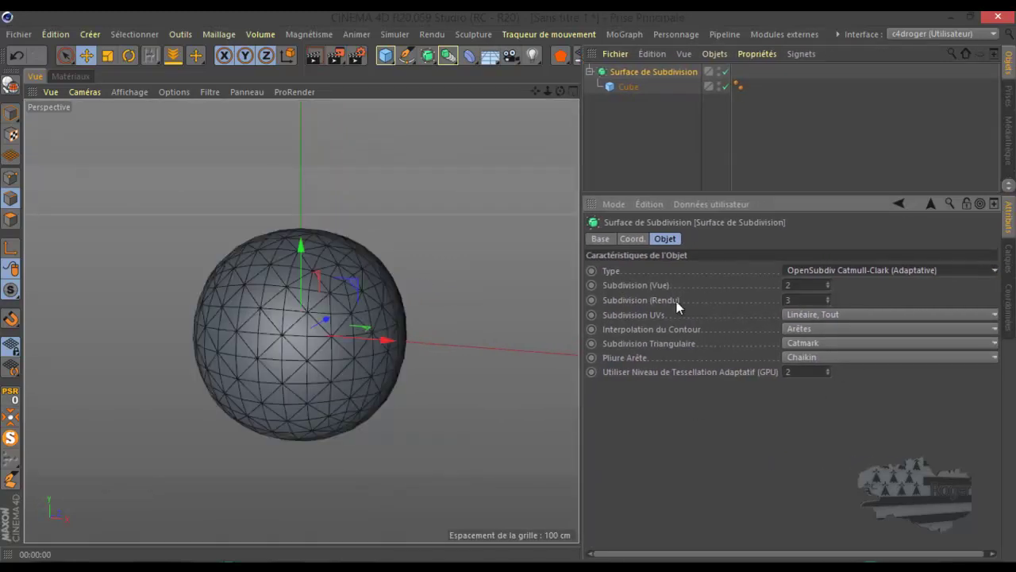
- Switch the subdivision surface's type to OpenSubdiv Boucle and inspect the resulting mesh
click(866, 271)
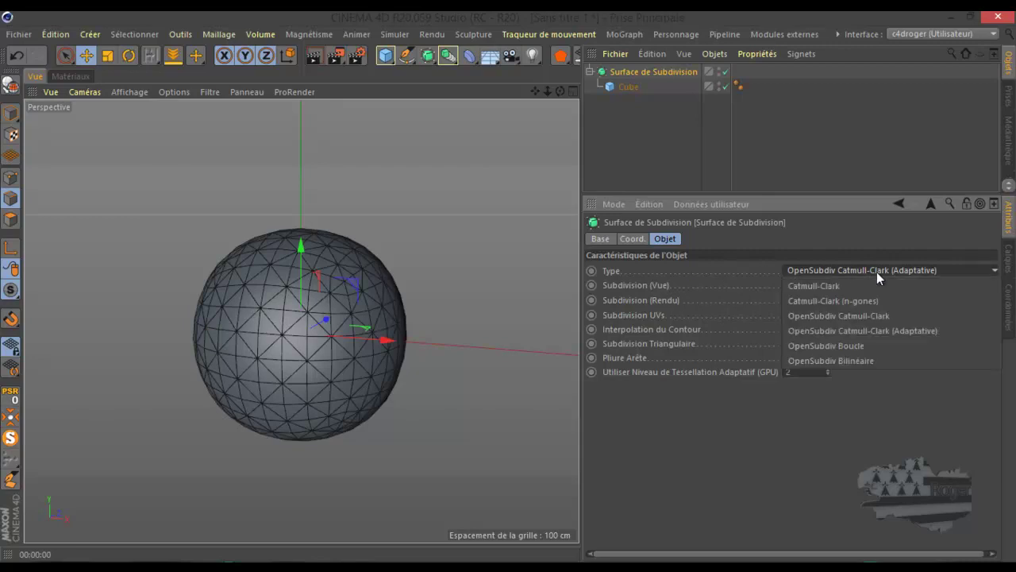
click(865, 347)
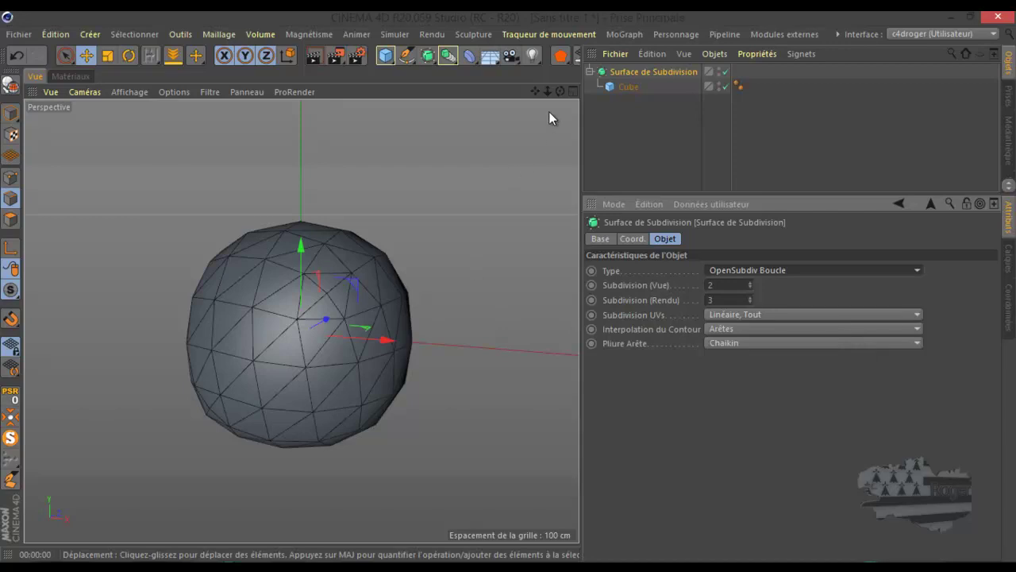
drag(560, 91, 510, 285)
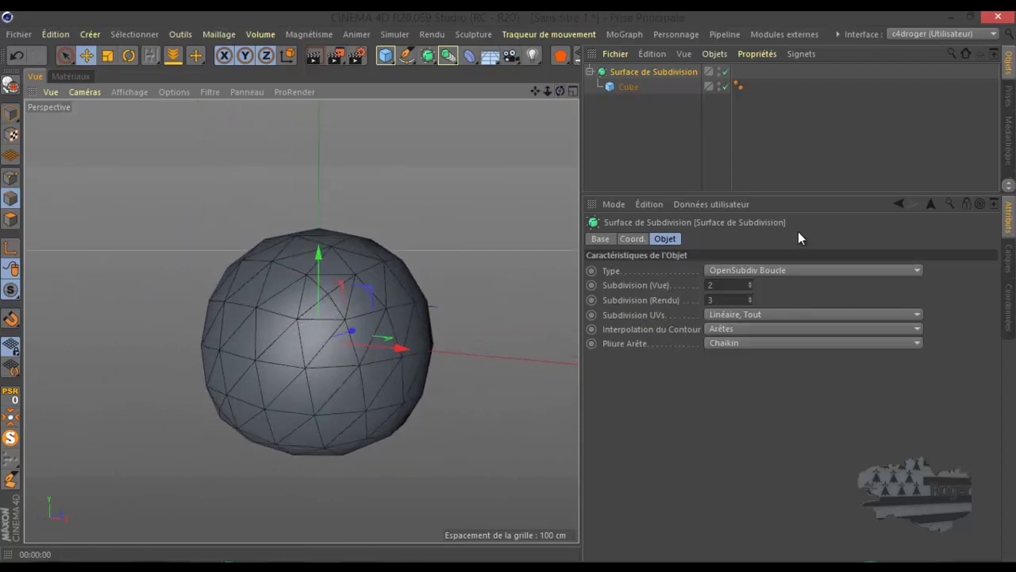
- Set the subdivision surface's type to OpenSubdiv Bilinéaire and inspect the cube's mesh
click(791, 271)
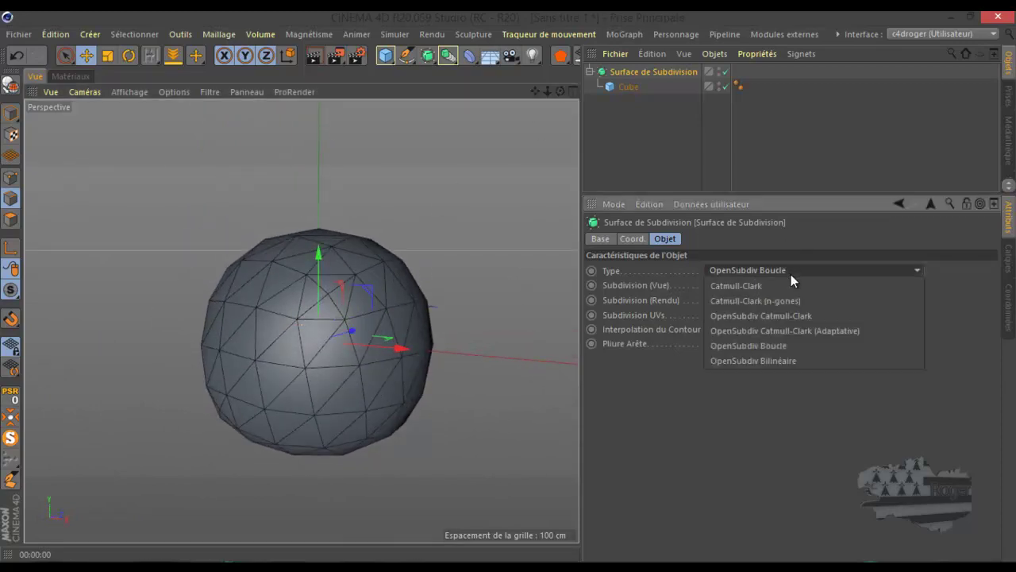
click(805, 361)
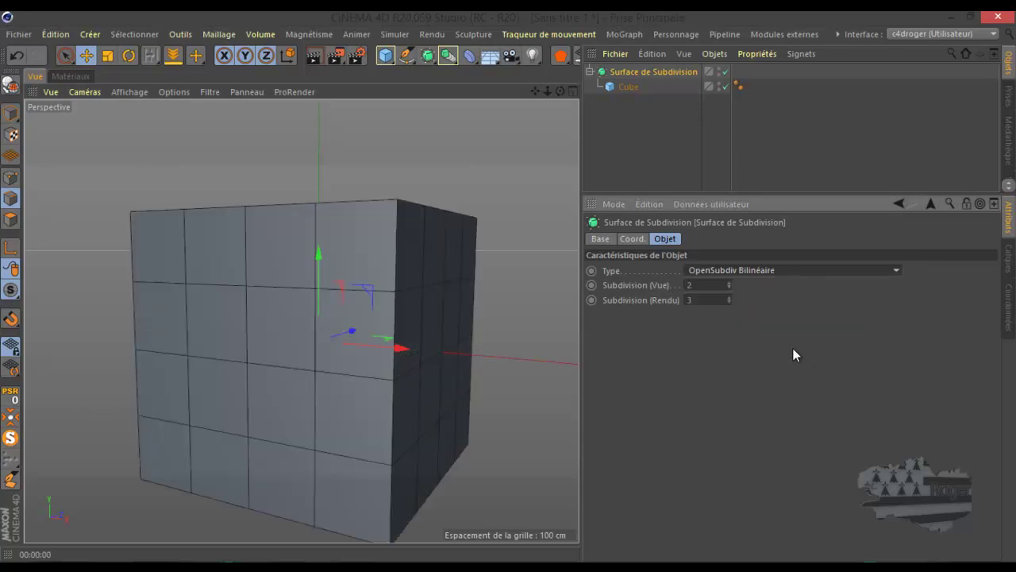
drag(559, 89, 509, 285)
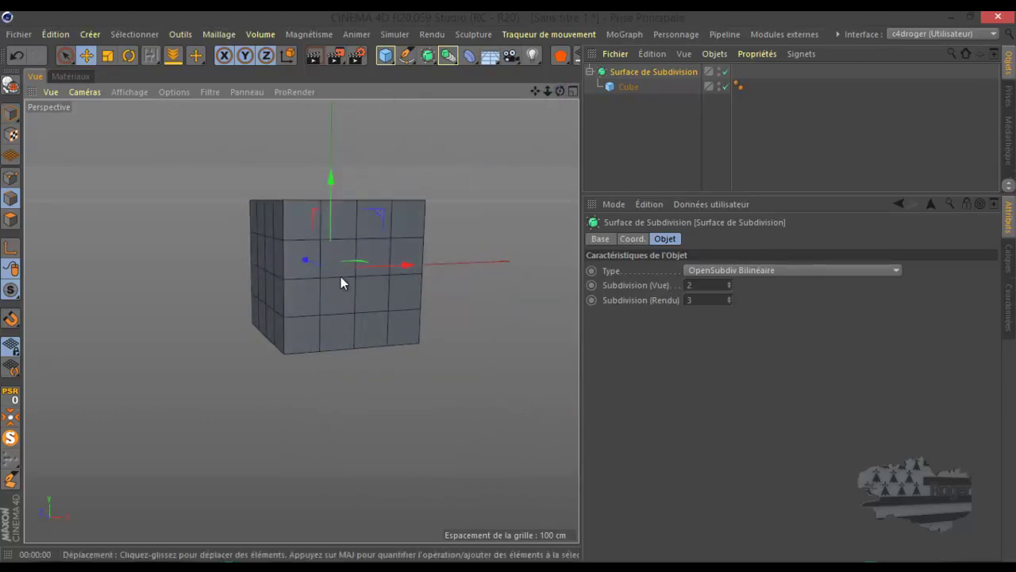
- Take the Cube out of Surface de Subdivision to compare the meshes, and put it back as its child
click(624, 85)
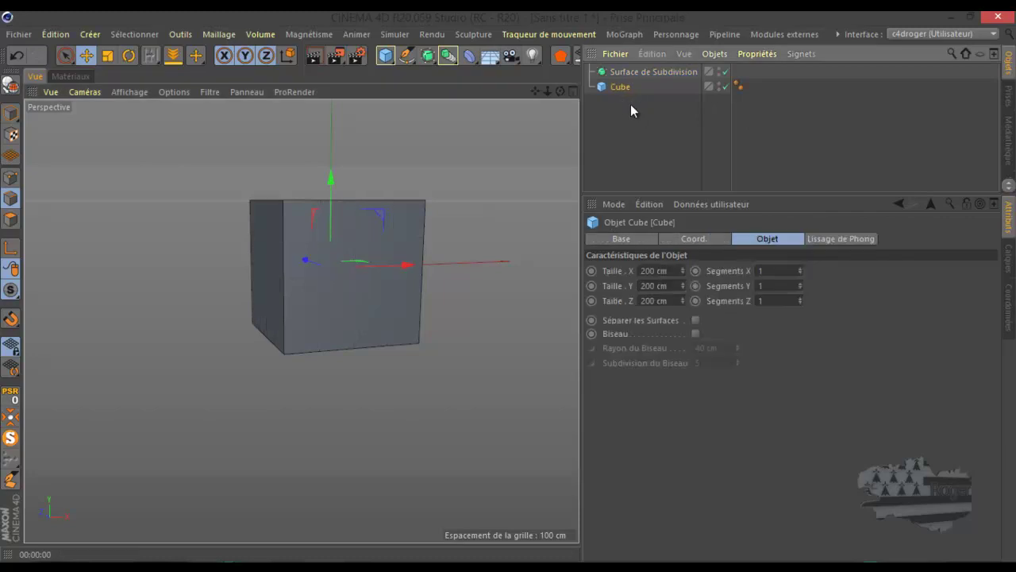
drag(643, 76, 651, 72)
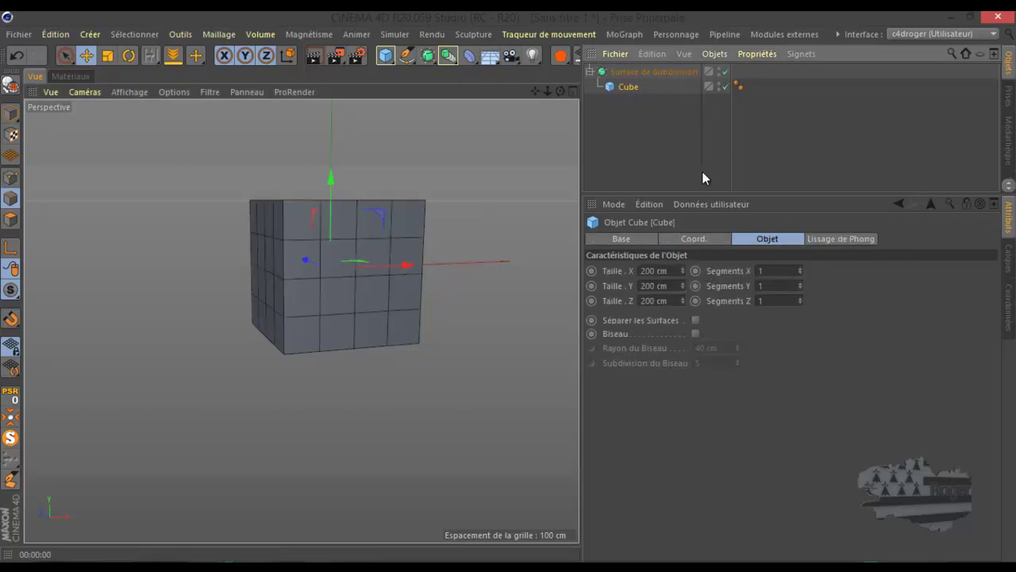
- Set the Surface de Subdivision type to OpenSubdiv Catmull-Clark (Adaptative) and inspect the triangulated mesh up close
click(639, 72)
click(768, 271)
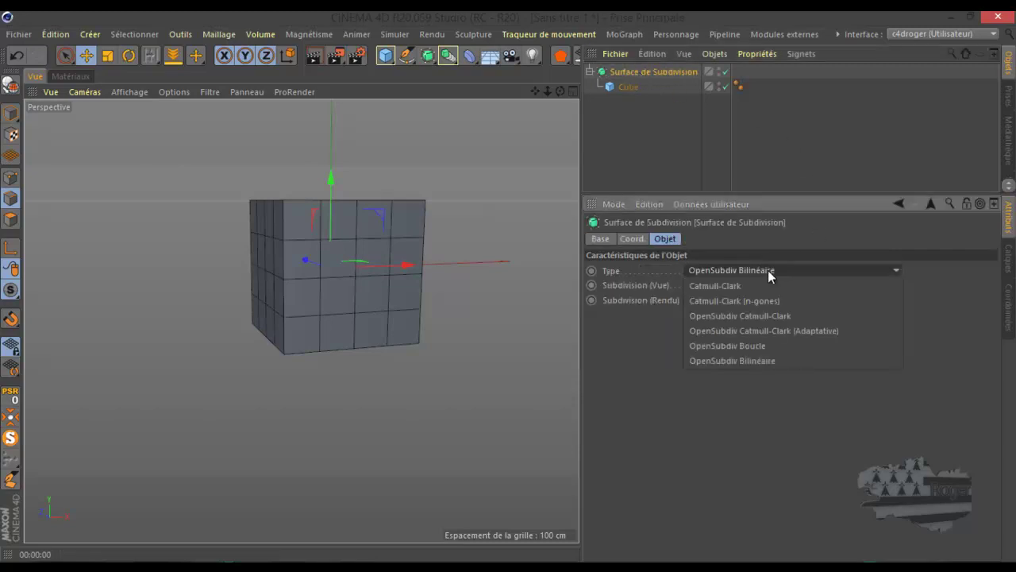
click(777, 331)
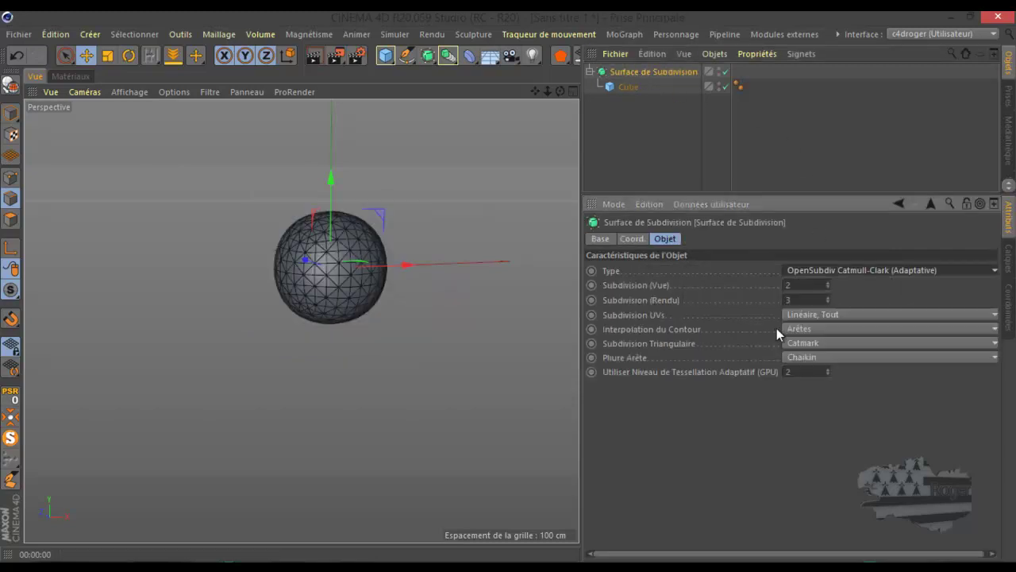
scroll(352, 268, up, 5)
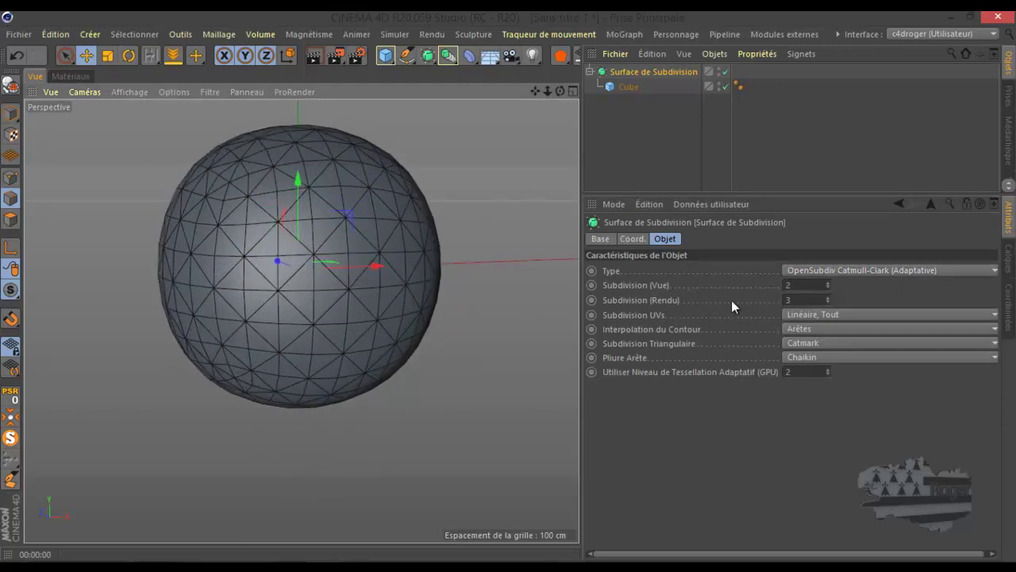
- Keep Subdivision UVs at Linéaire, Tout and set Interpolation du Contour to Arêtes et Coins
click(845, 314)
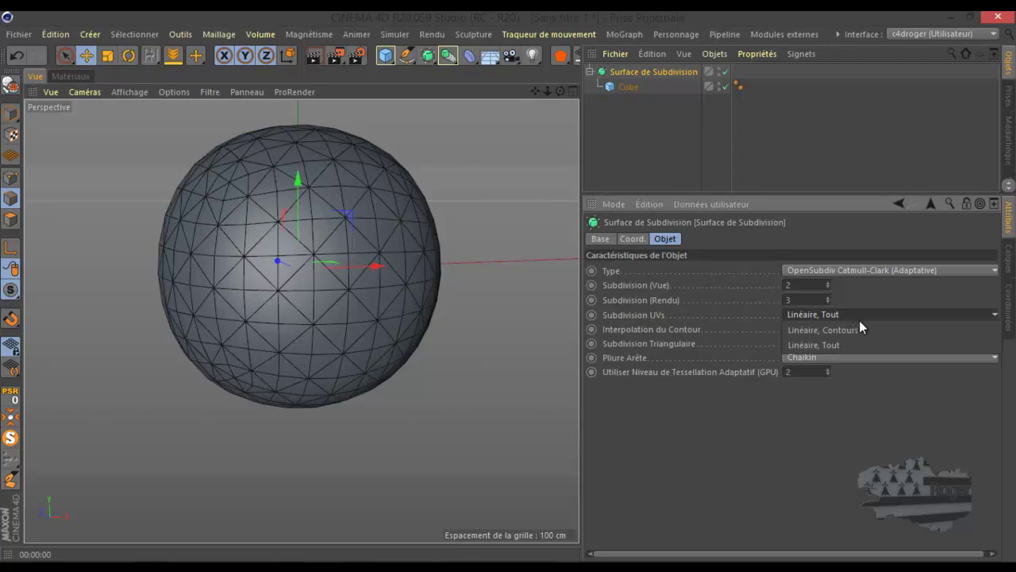
click(850, 313)
click(853, 343)
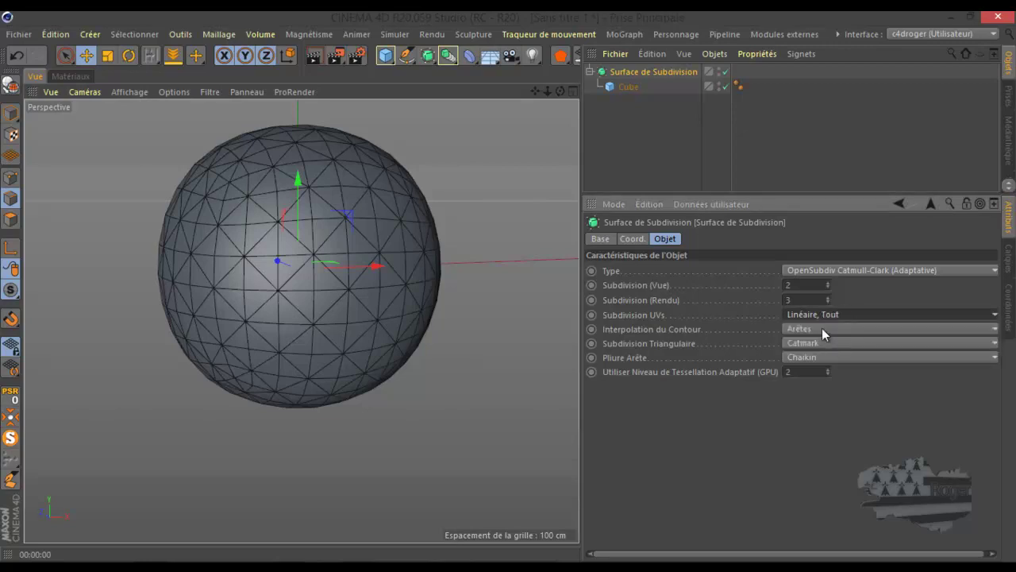
click(821, 328)
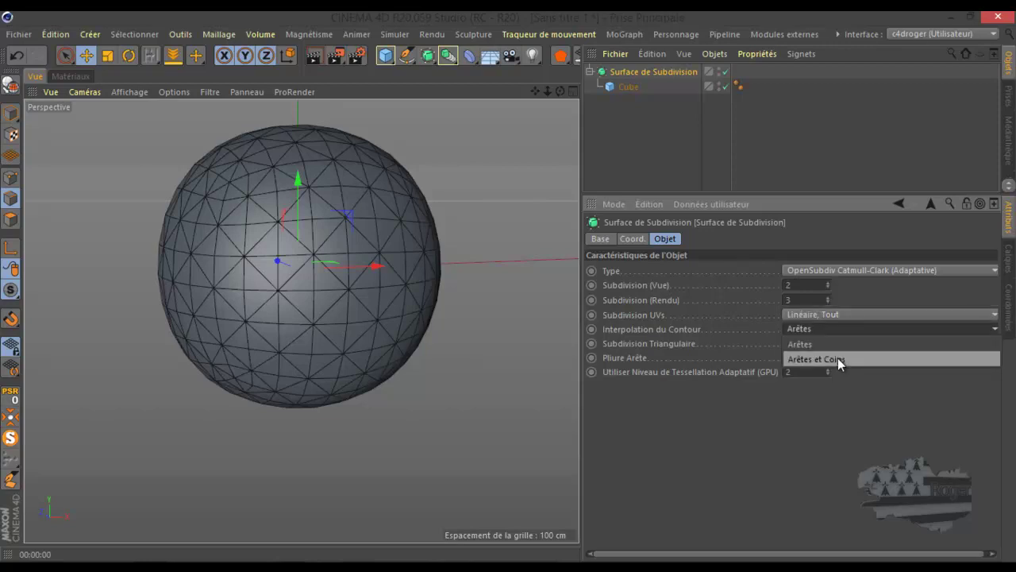
click(838, 358)
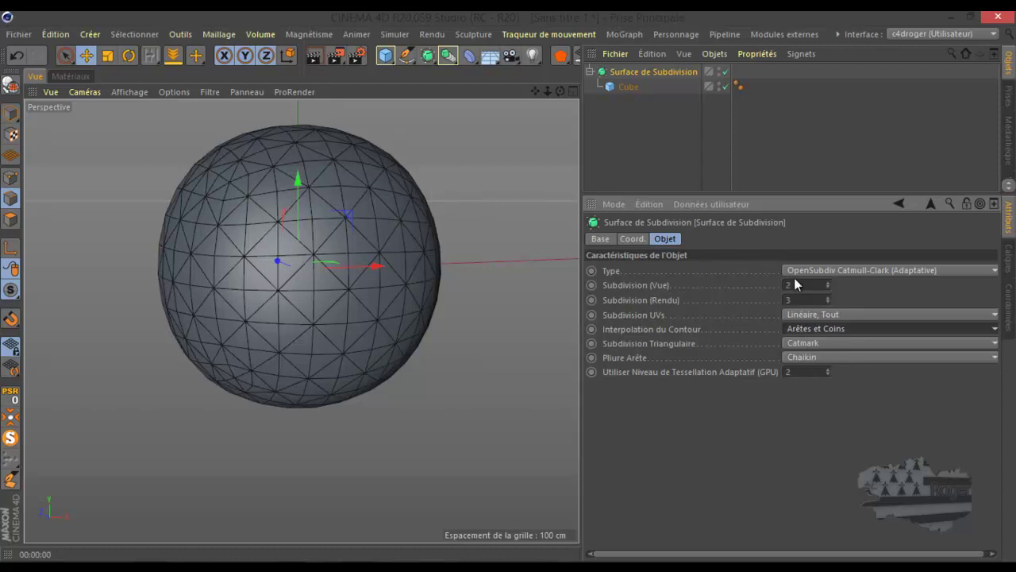
- Set the subdivision type to Catmull-Clark (n-gones) and render the active view
click(834, 268)
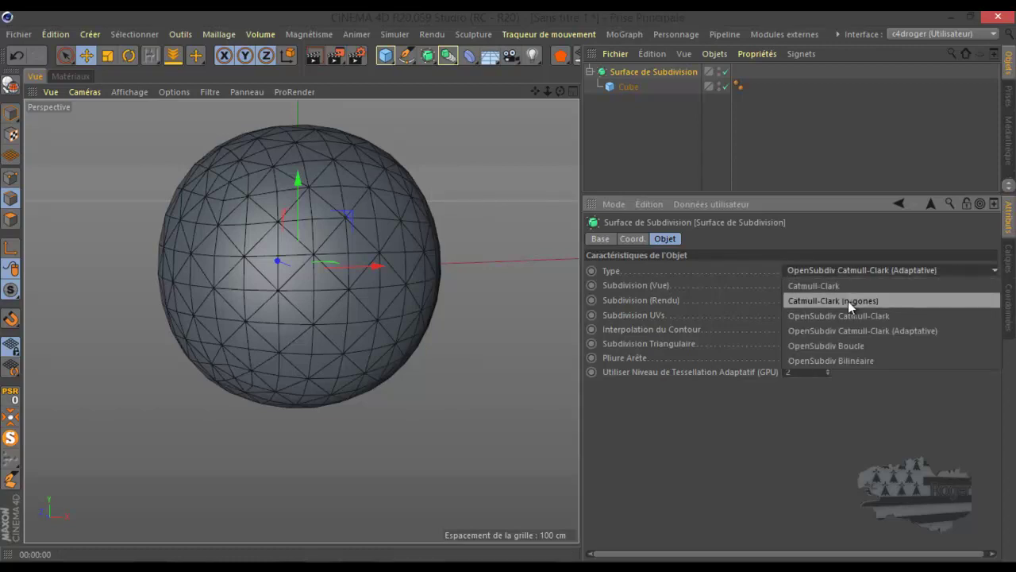
click(849, 301)
drag(535, 91, 543, 121)
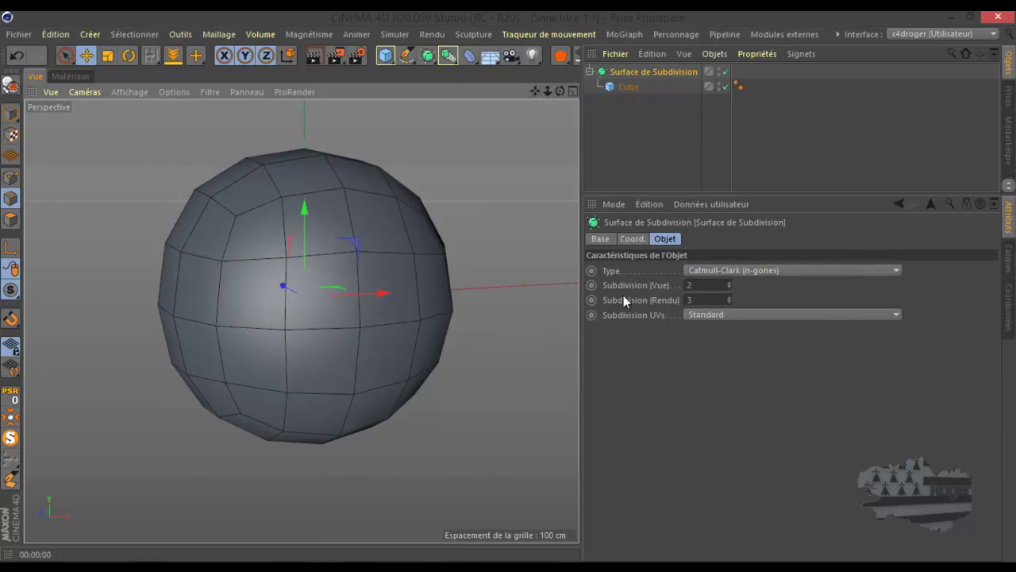
double_click(695, 284)
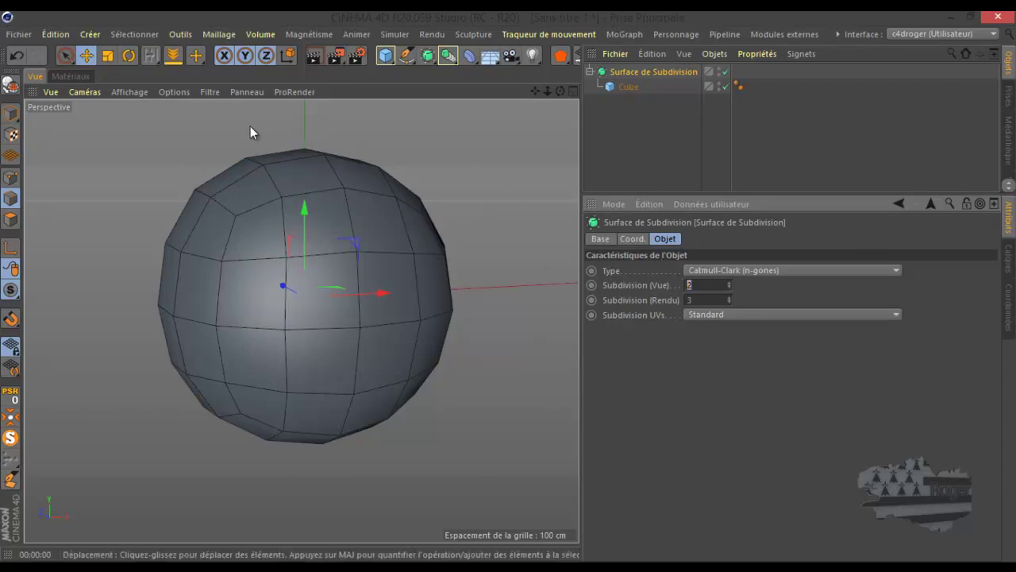
click(314, 57)
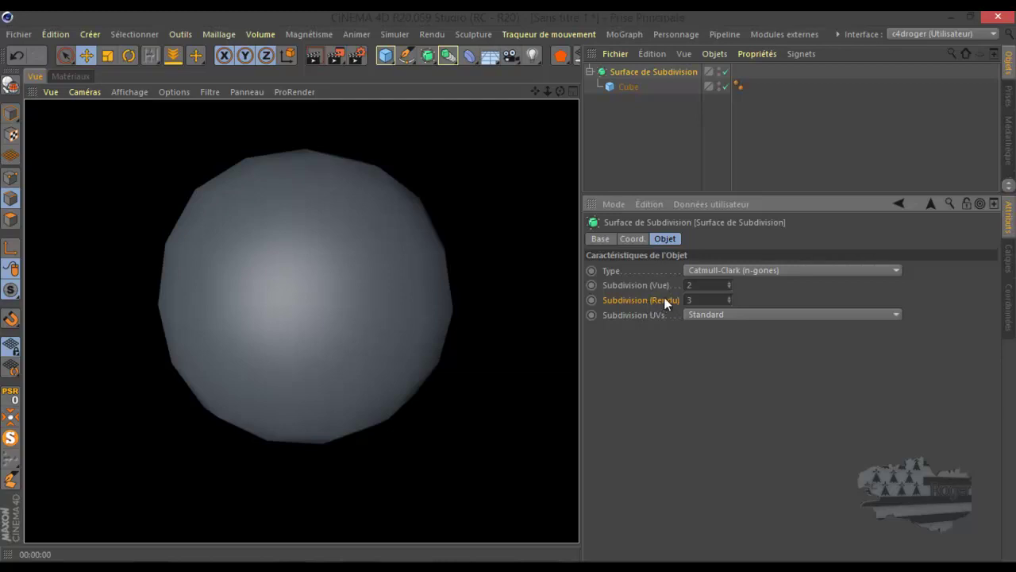
click(337, 59)
click(341, 59)
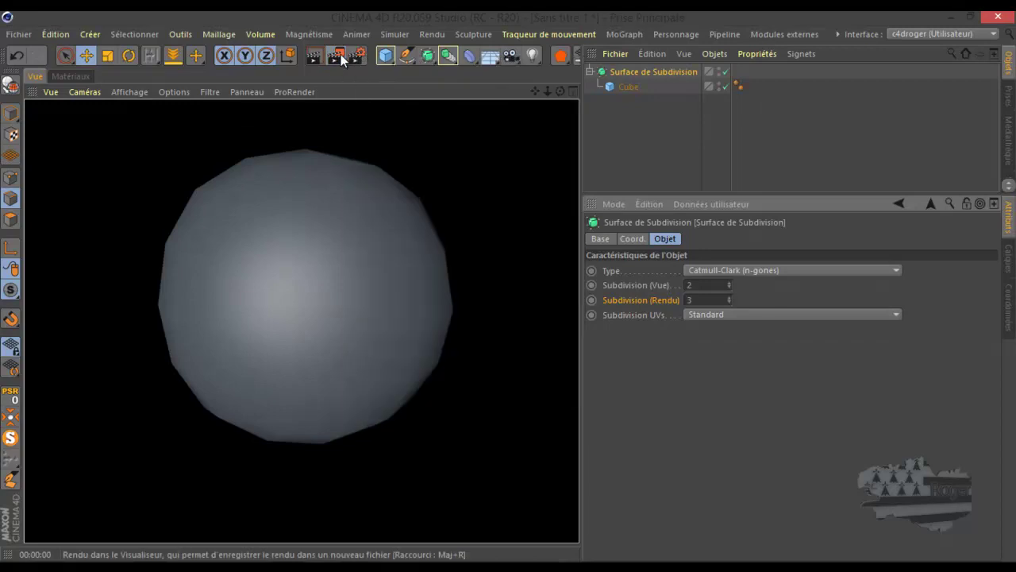
click(336, 54)
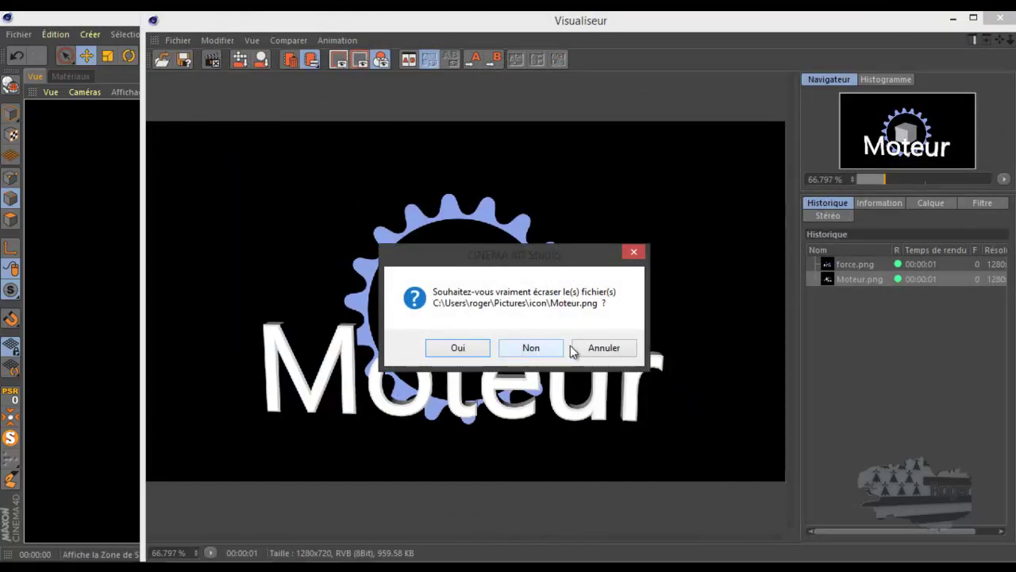
click(597, 349)
click(957, 17)
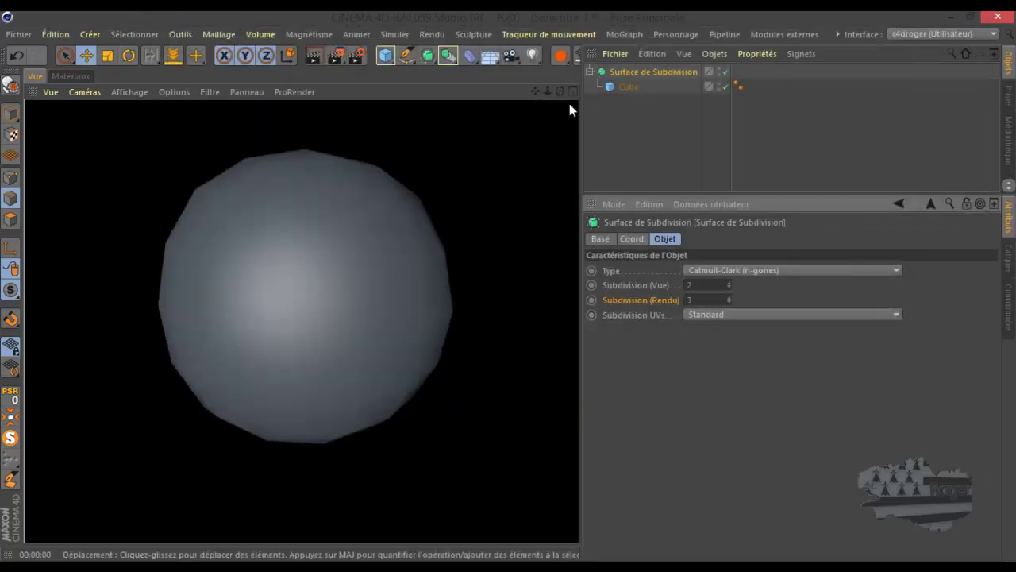
- Clear the output file path in the render settings' save options
click(359, 56)
drag(778, 125, 617, 125)
key(BackSpace)
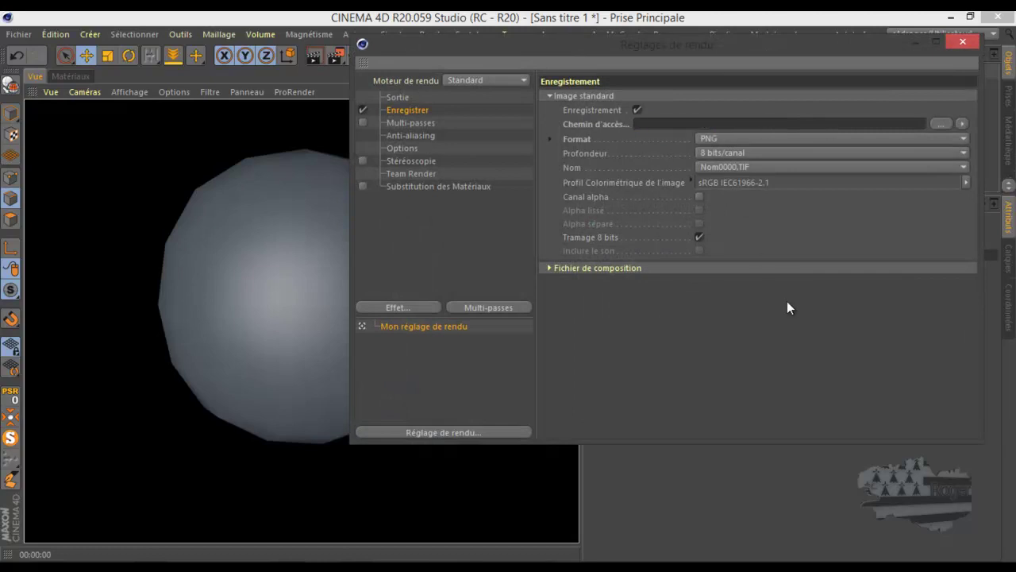
click(952, 42)
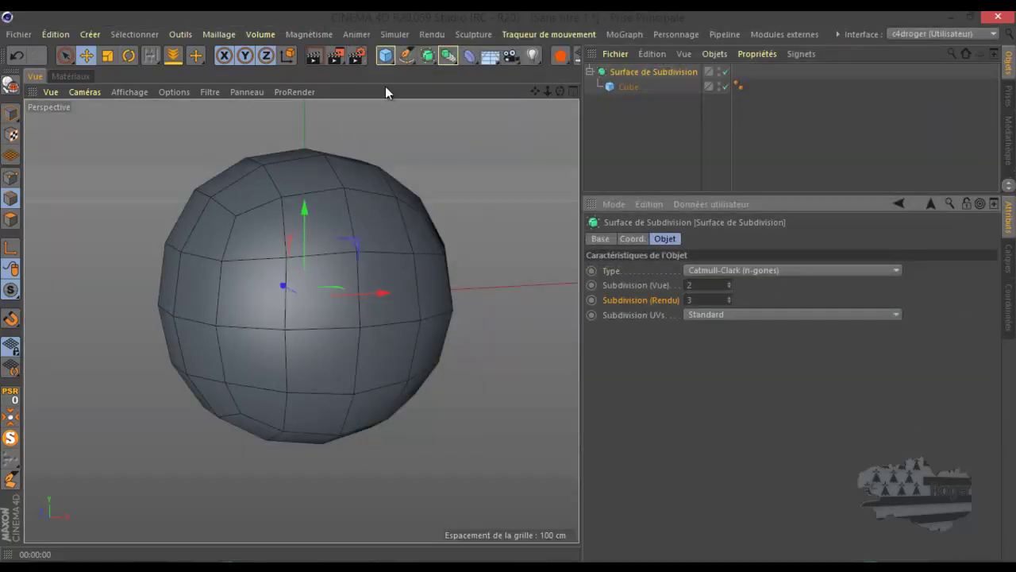
- Render the subdivided cube in the Visualiseur, inspect the smoothed result and close the render window
click(339, 56)
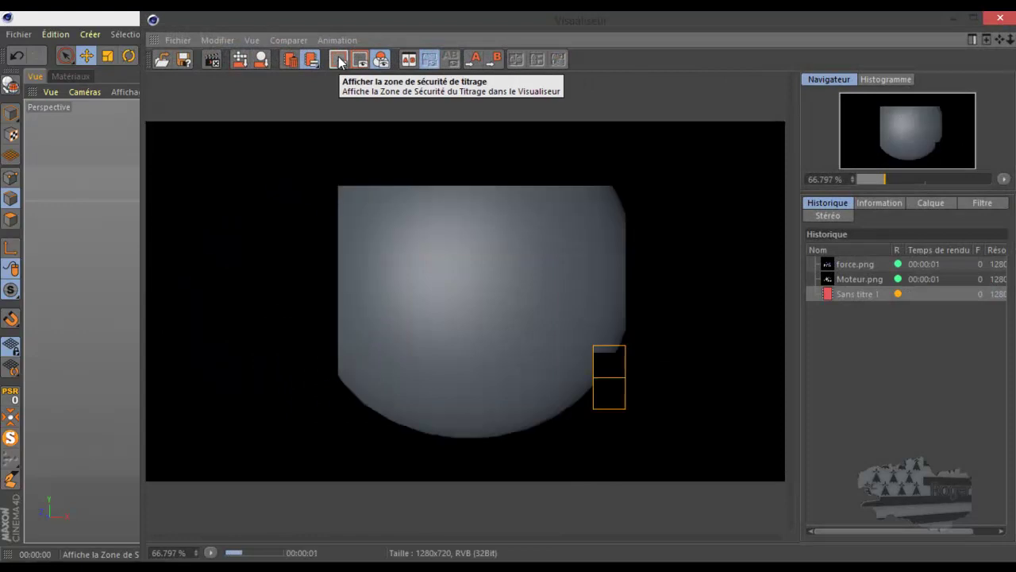
scroll(460, 326, down, 1)
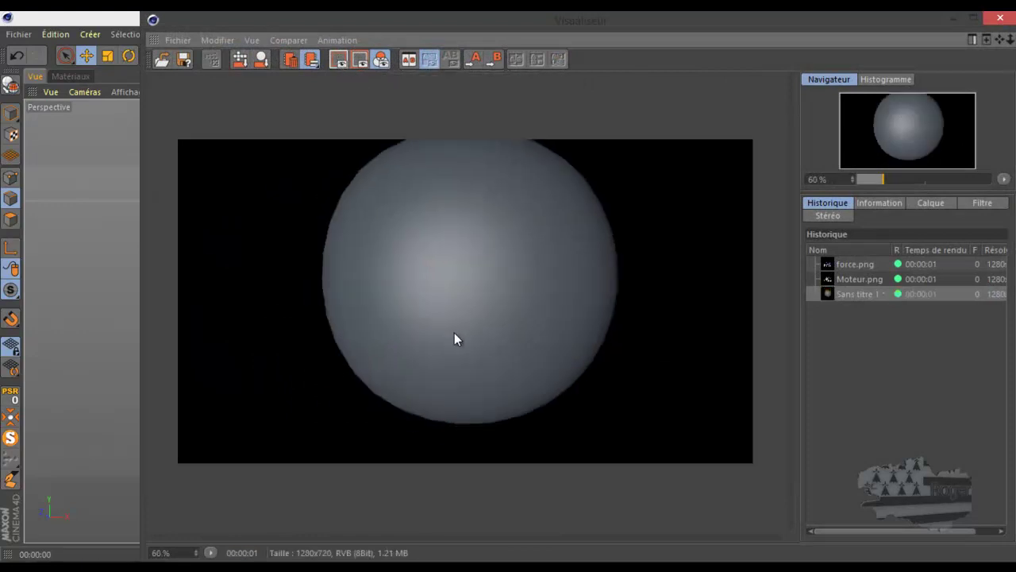
click(1000, 18)
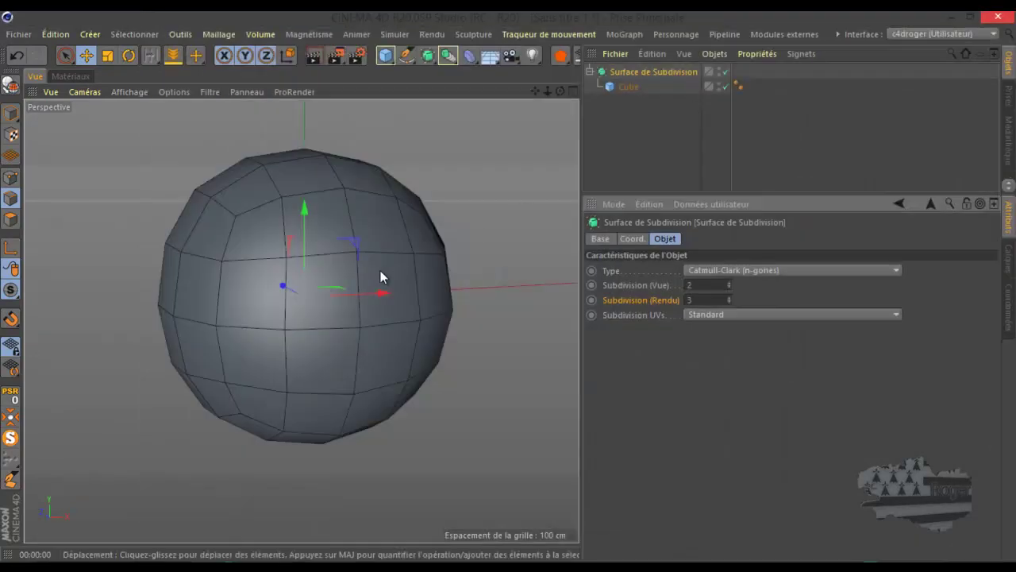
- Widen the perspective view and render the subdivided cube in the Visualiseur and in the active view to compare their smoothness
scroll(387, 276, down, 2)
drag(577, 216, 779, 215)
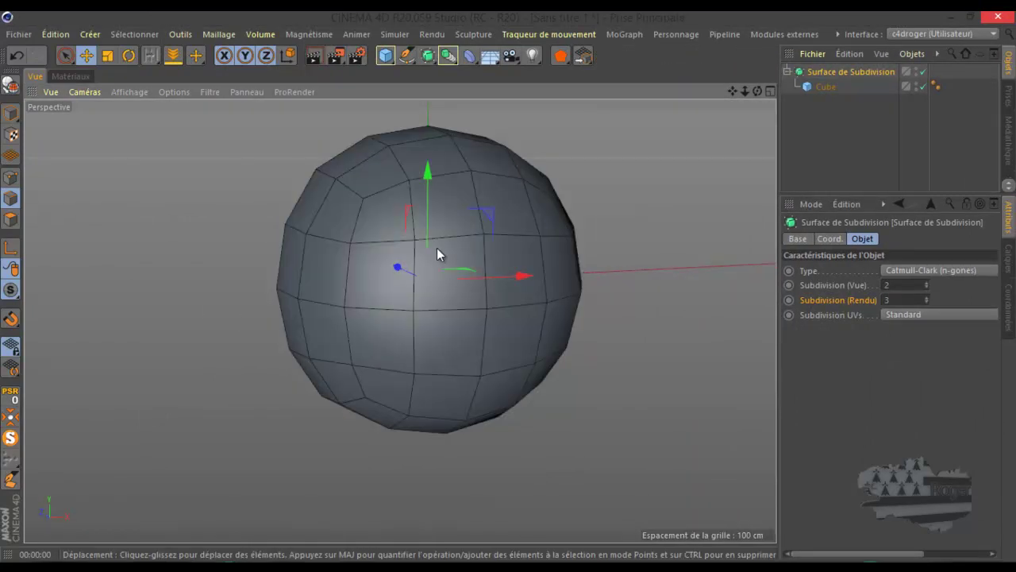
drag(731, 92, 717, 120)
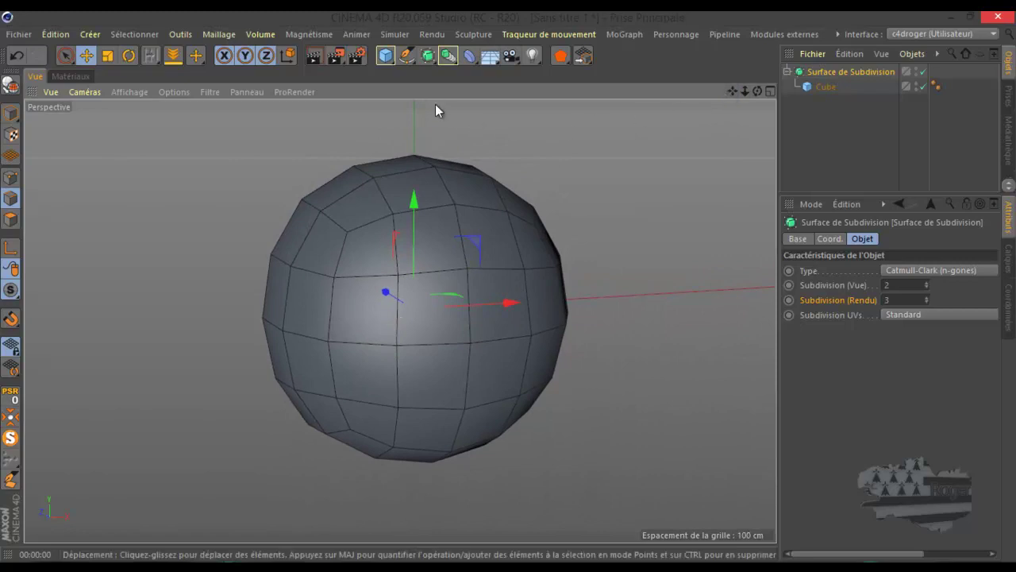
click(336, 56)
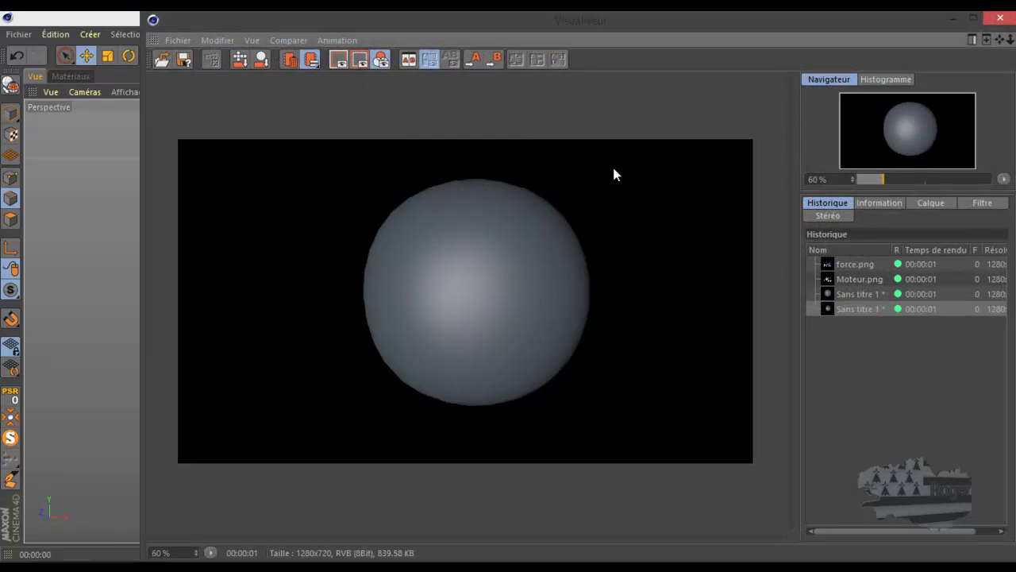
click(999, 17)
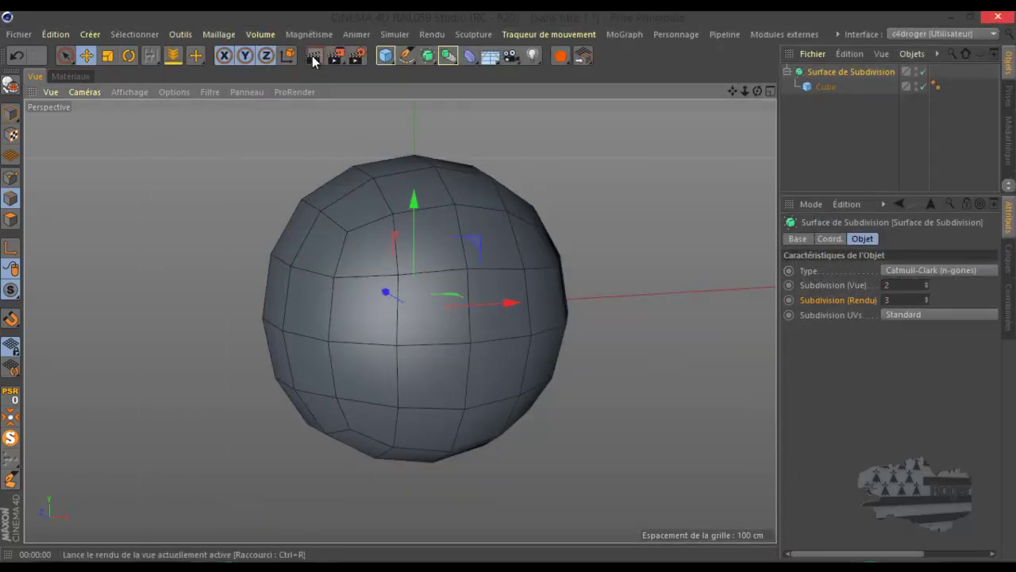
click(312, 56)
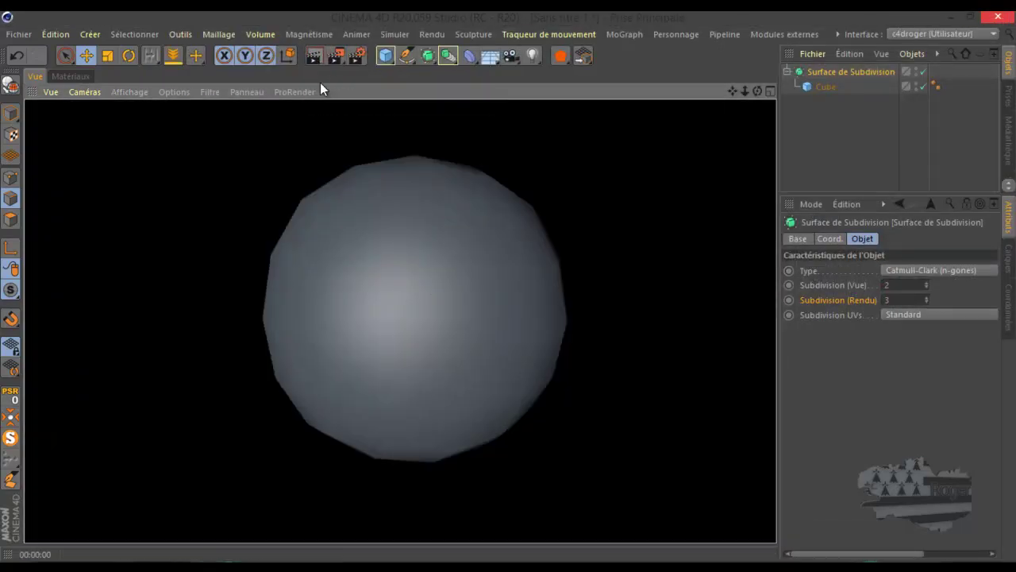
click(854, 72)
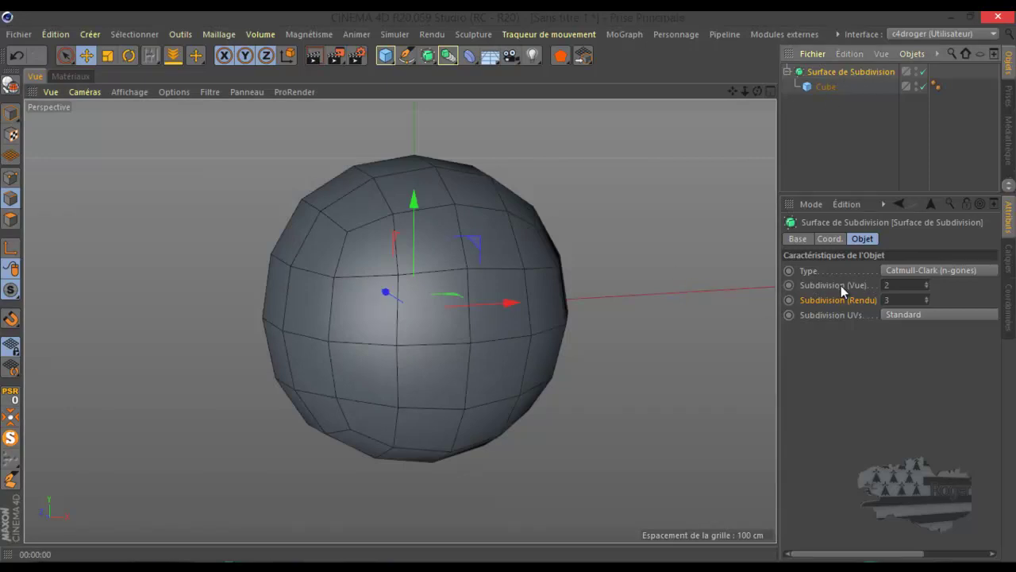
- Raise Subdivision (Vue) to 4 to examine the denser mesh, and bring it back to 2
click(926, 282)
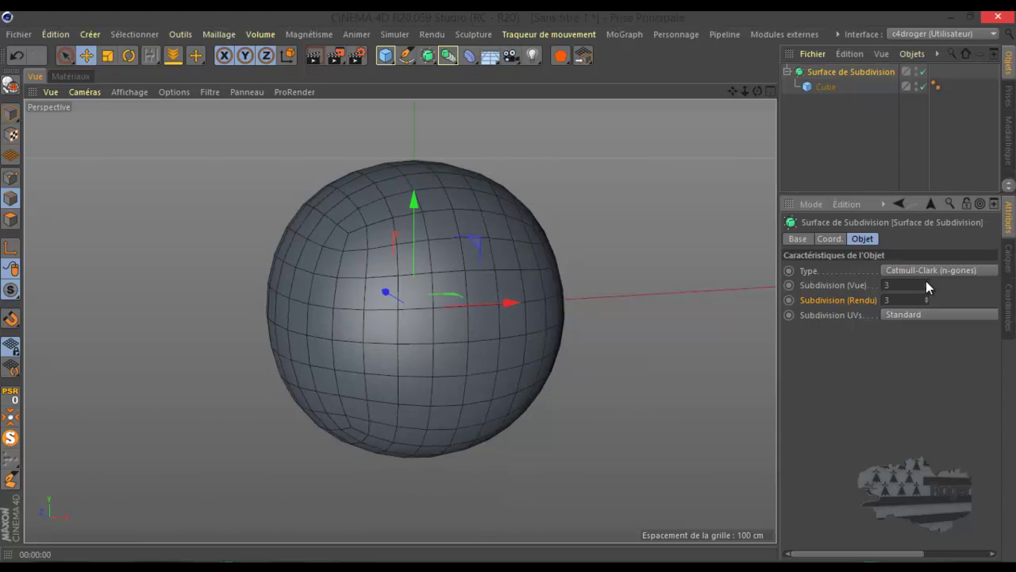
click(926, 282)
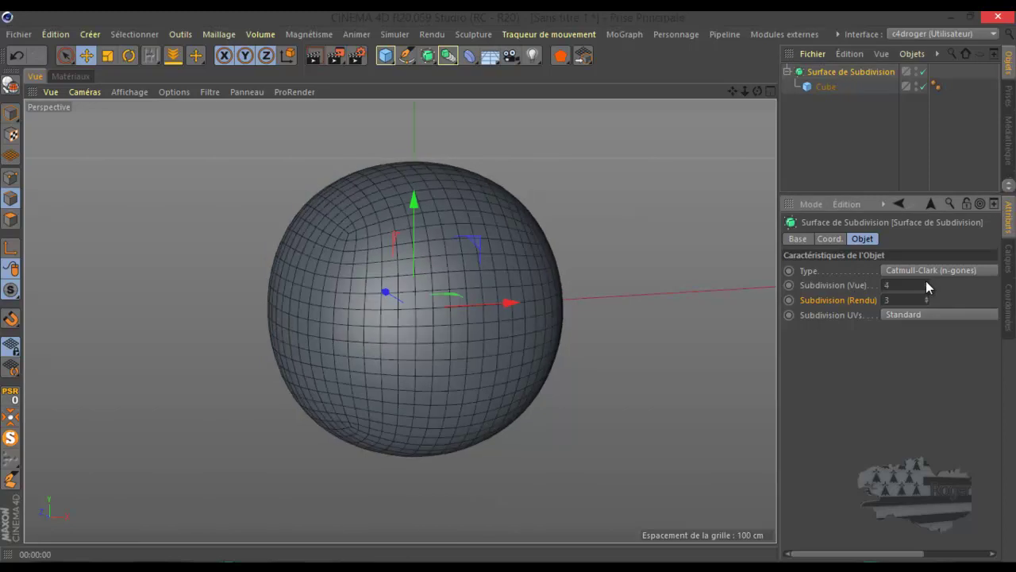
click(925, 287)
click(926, 287)
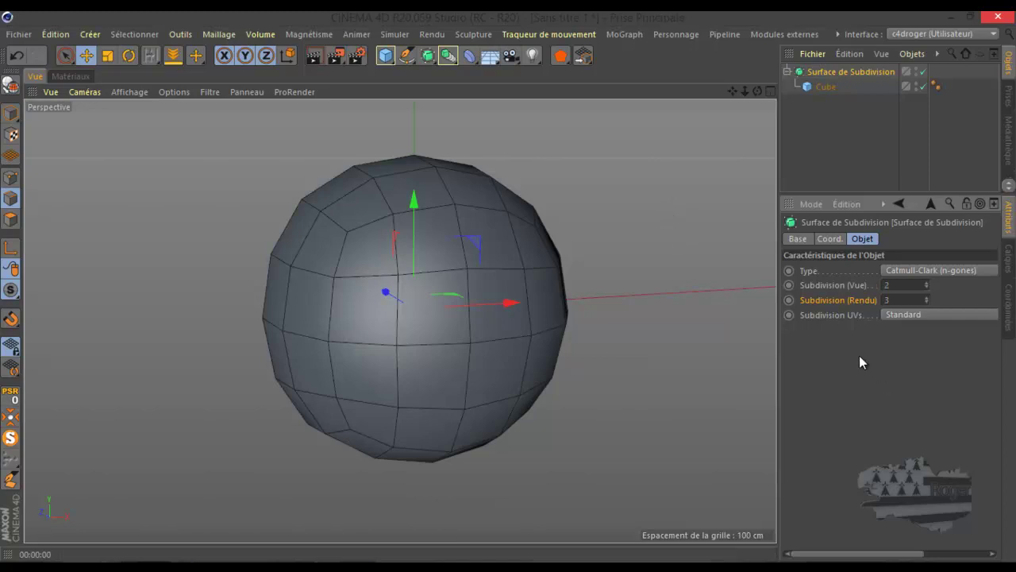
- Try the Délimitation and Arêtes options for Subdivision UVs, and return the setting to Standard
click(905, 314)
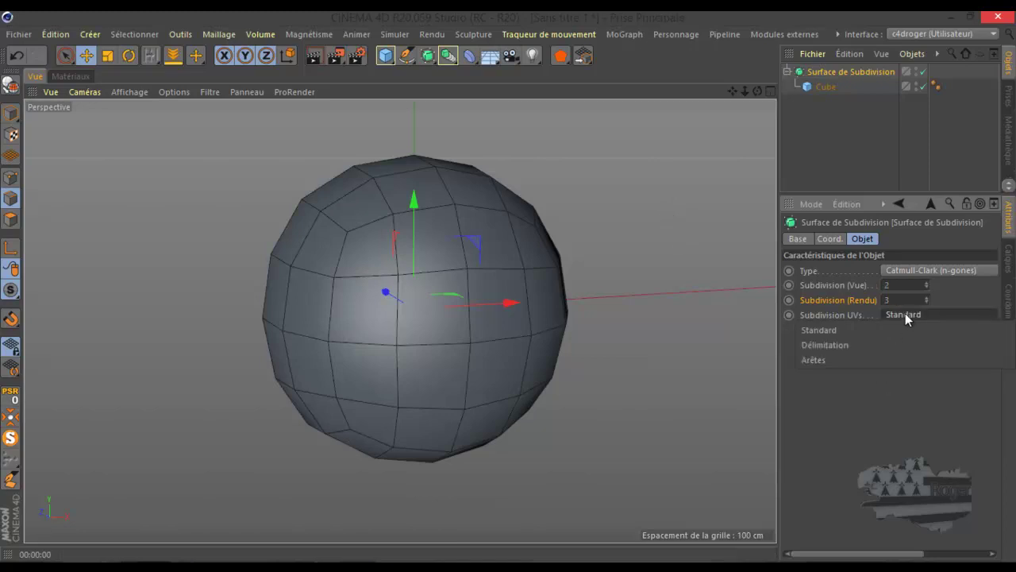
click(856, 347)
click(903, 313)
click(850, 359)
click(919, 315)
click(886, 329)
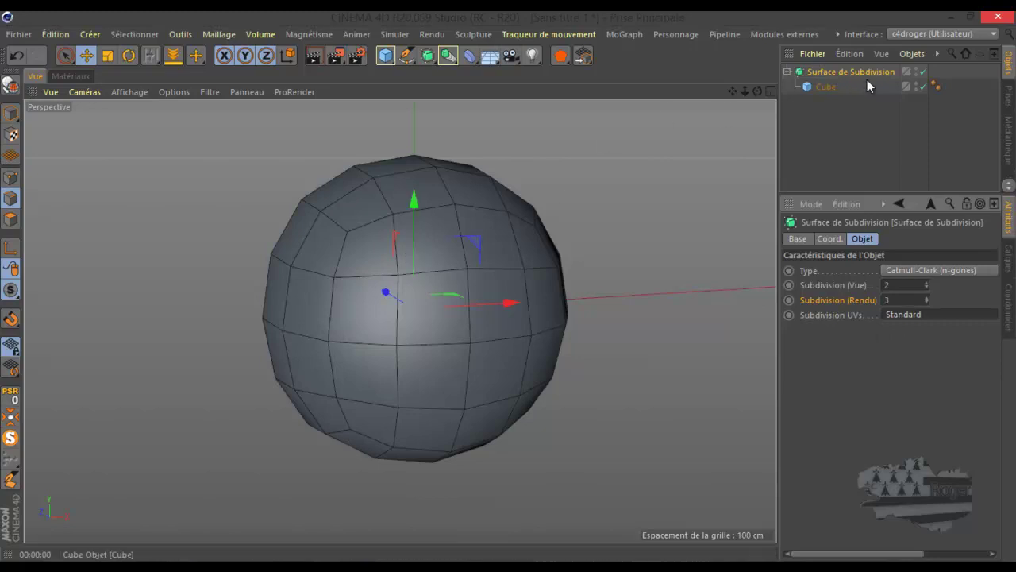
- Disable the Surface de Subdivision generator and view the original cube from an angle above
click(923, 71)
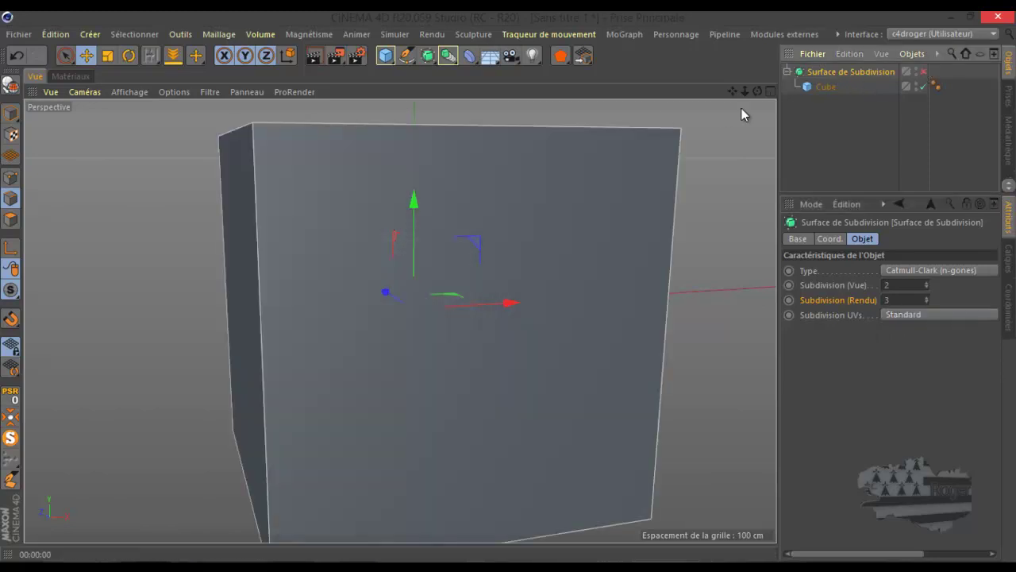
scroll(391, 280, down, 5)
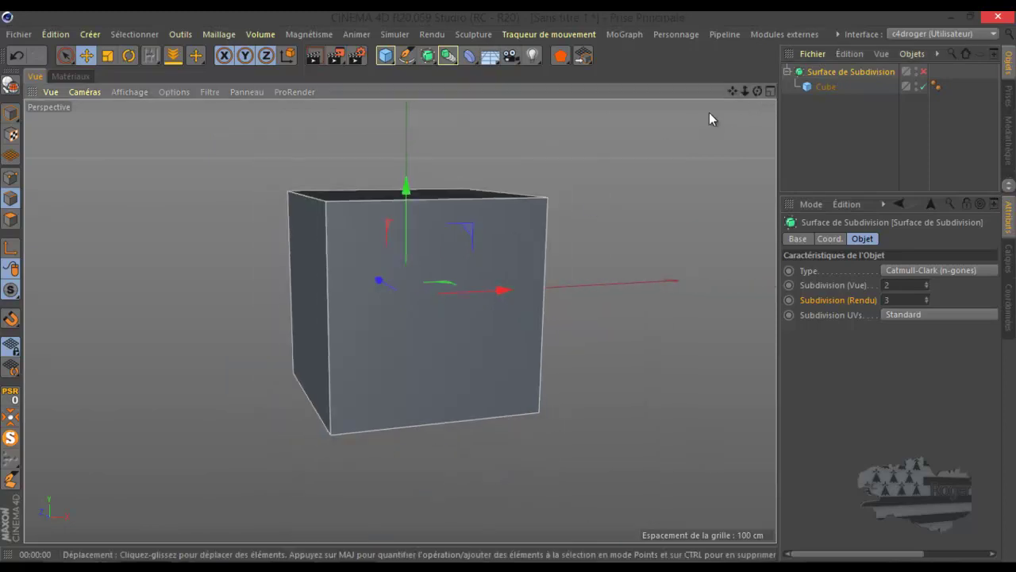
drag(760, 90, 509, 286)
- Convert the Cube to an editable polygon object and select one side edge of its top face in edge mode
click(821, 87)
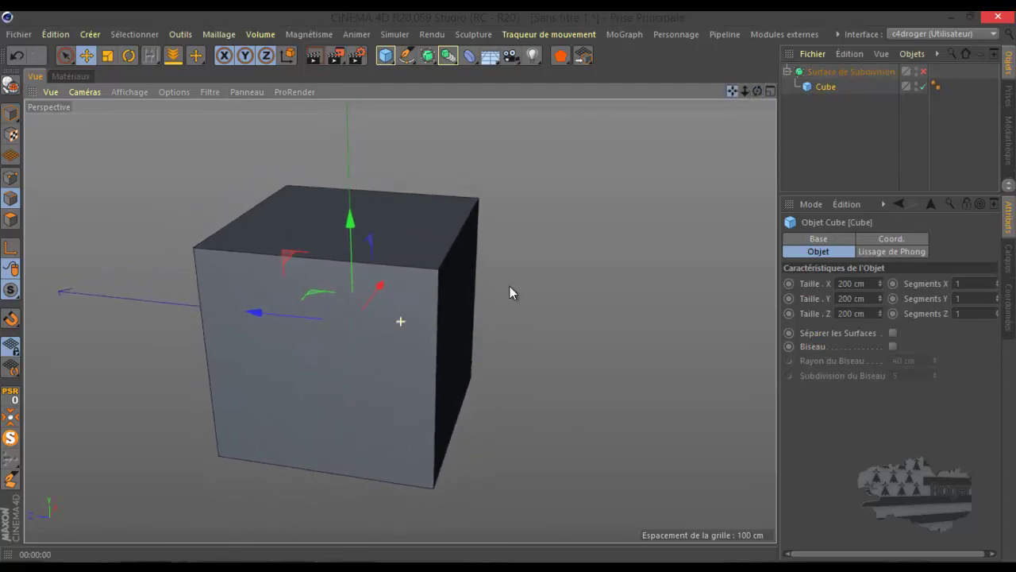
click(12, 83)
click(7, 198)
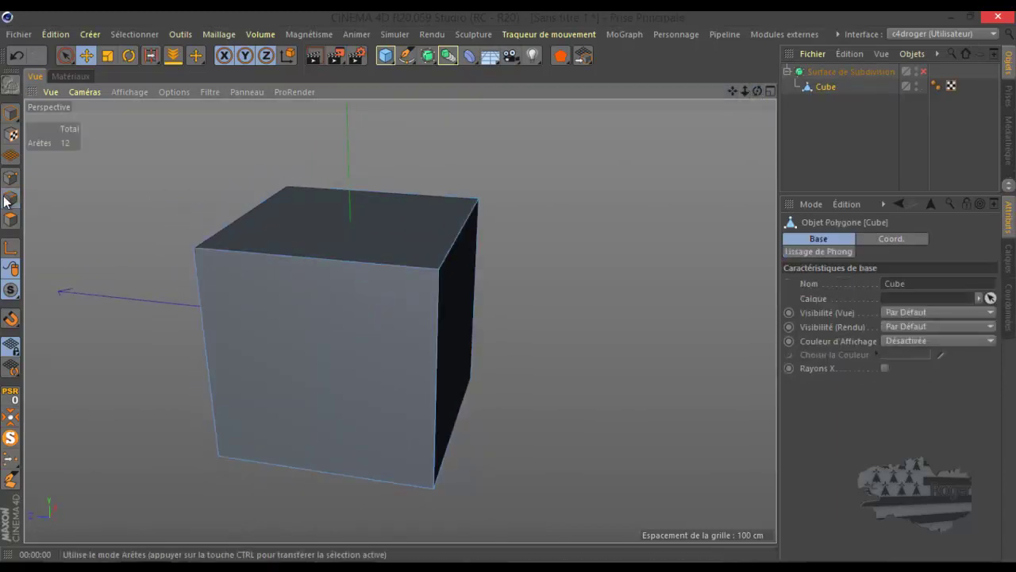
click(247, 211)
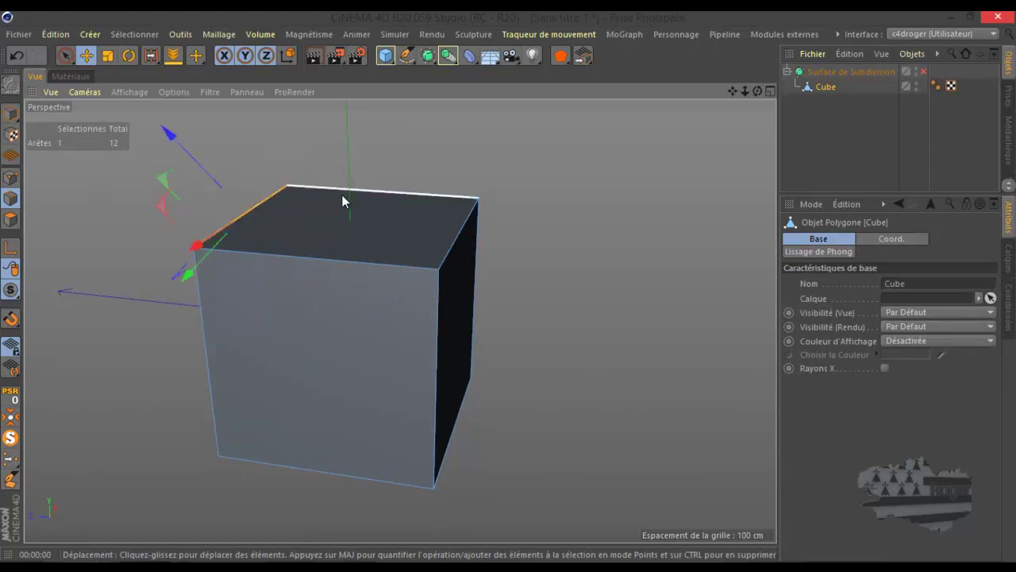
- Select the cube's lower side edge and add the diagonally opposite side edge of the top face to the selection
click(464, 405)
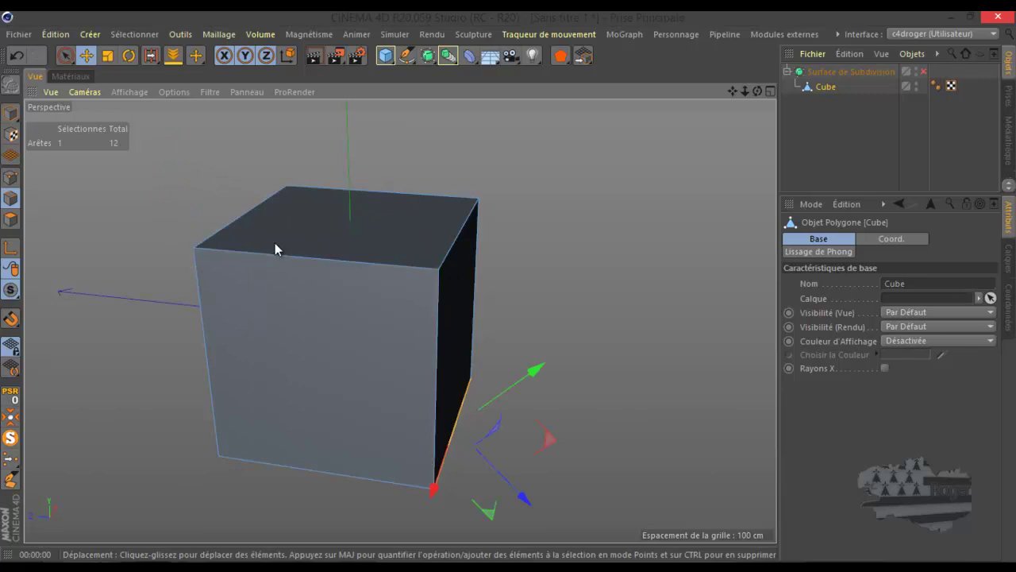
shift+click(242, 224)
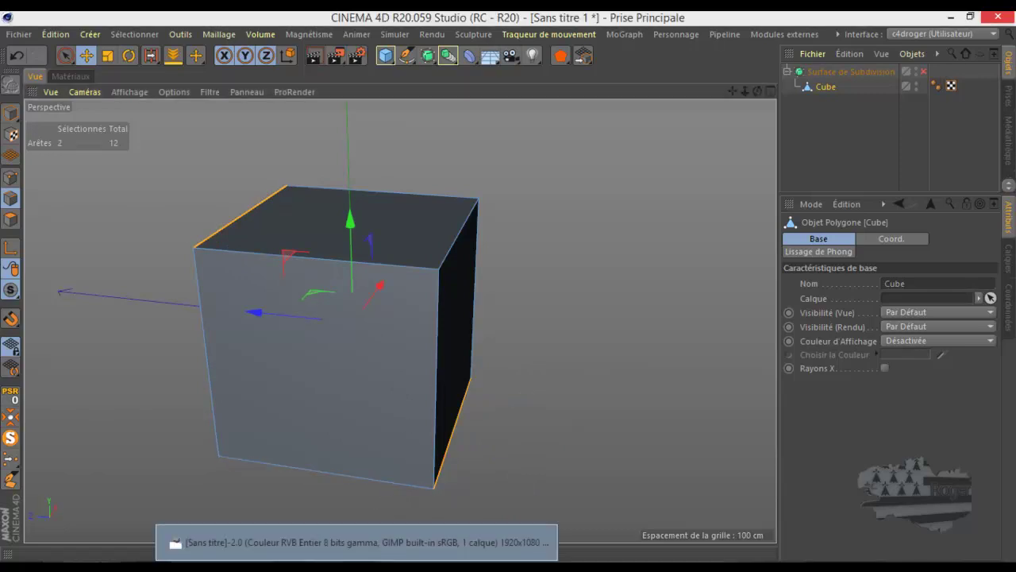
- Switch to GIMP and paint a dark horizontal line about 600 px long, continued downward by a vertical line about 382 px long
click(365, 565)
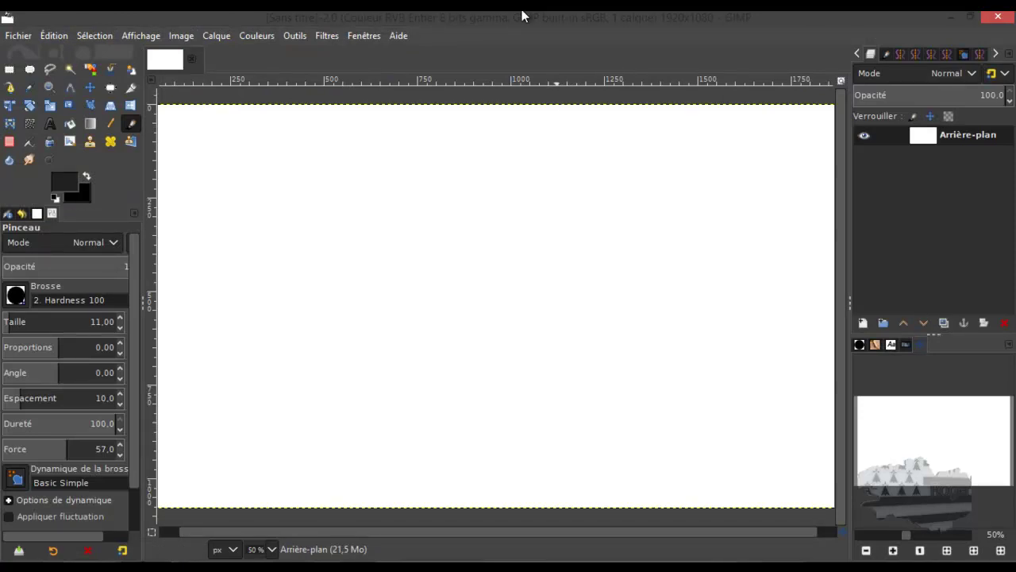
click(79, 242)
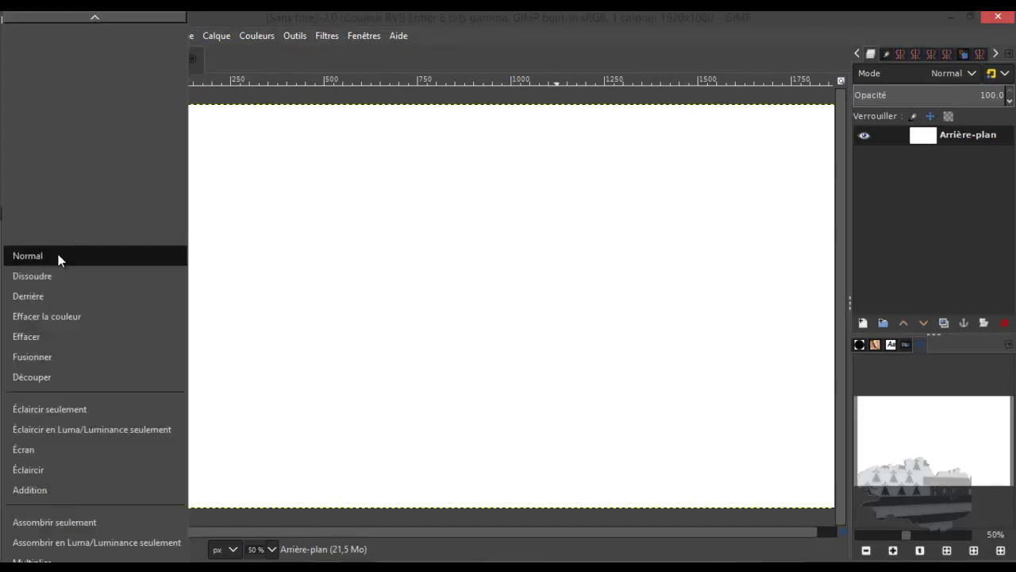
click(434, 45)
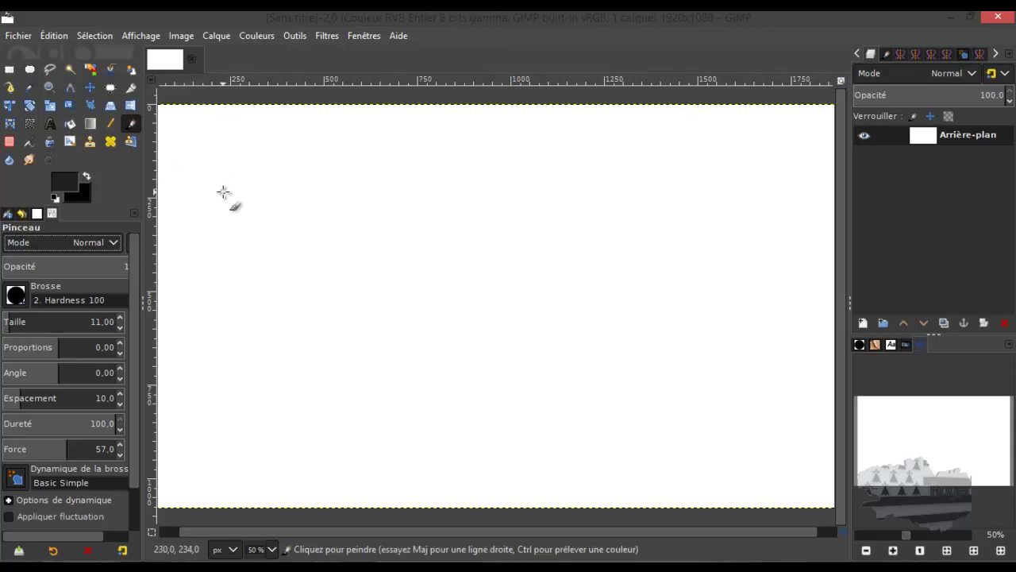
click(225, 191)
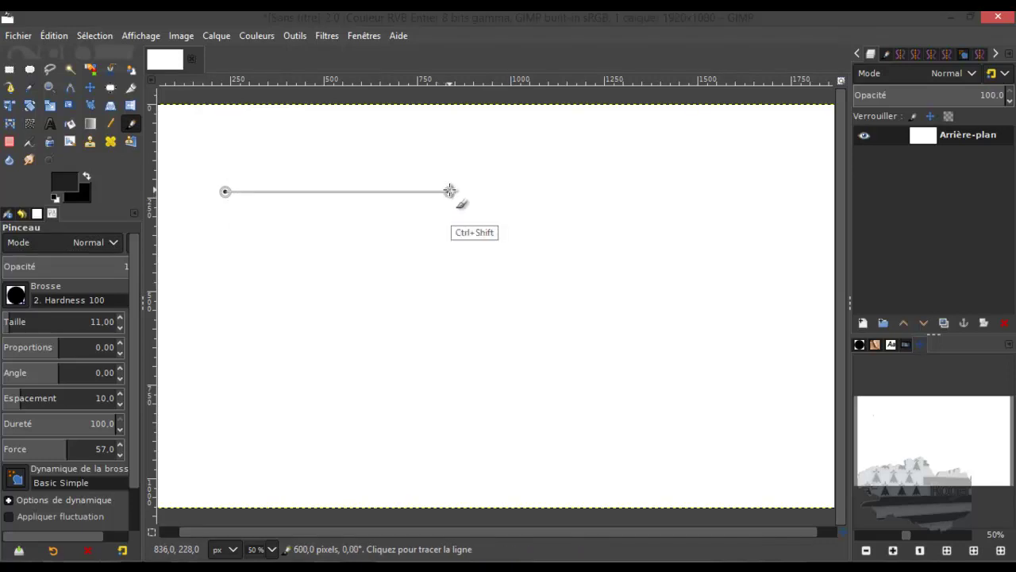
ctrl+shift+click(449, 191)
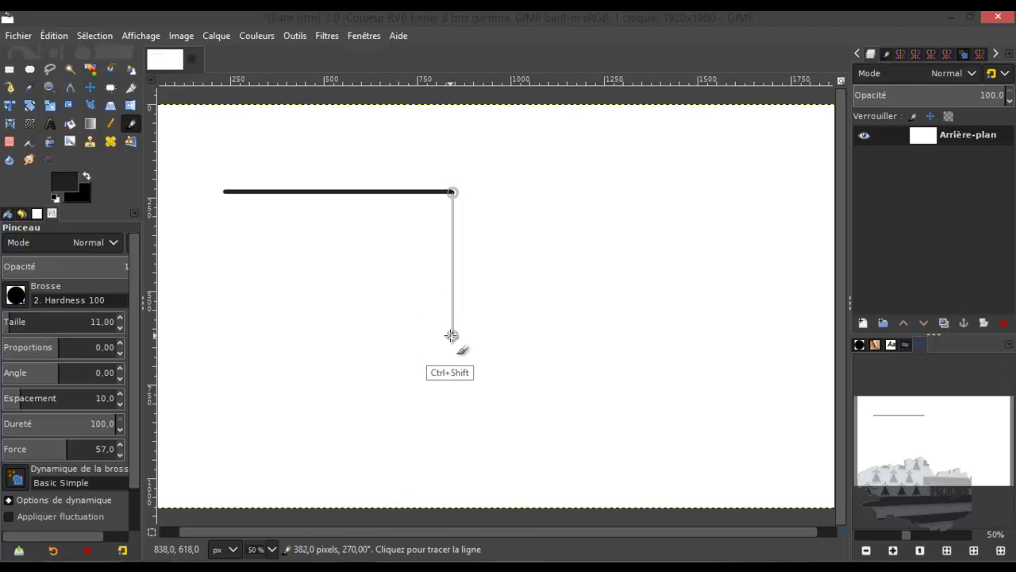
ctrl+shift+click(452, 335)
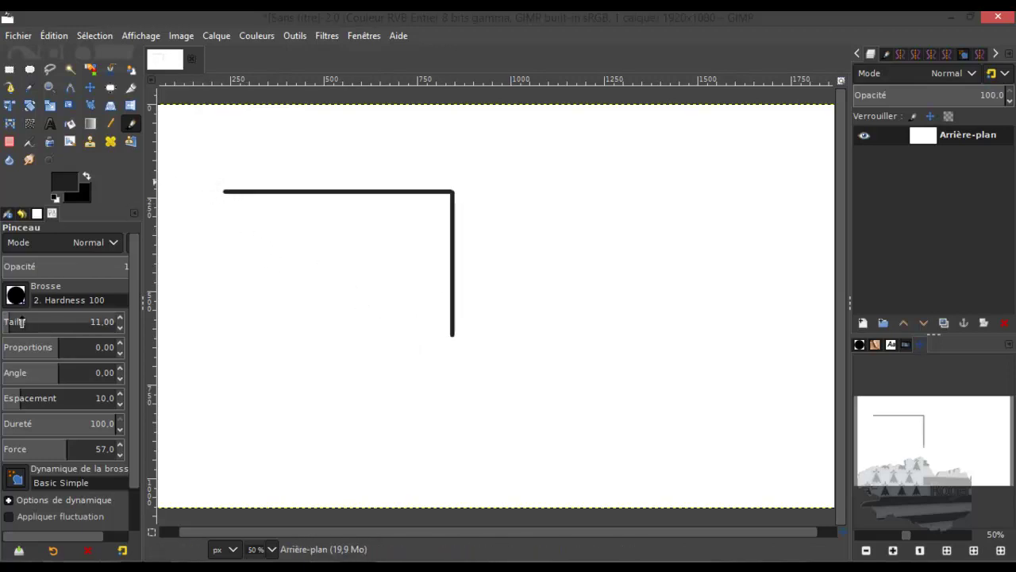
- Paint dots on both ends and the corner of the lines, using brush size 36 and red ca0f0f
click(16, 320)
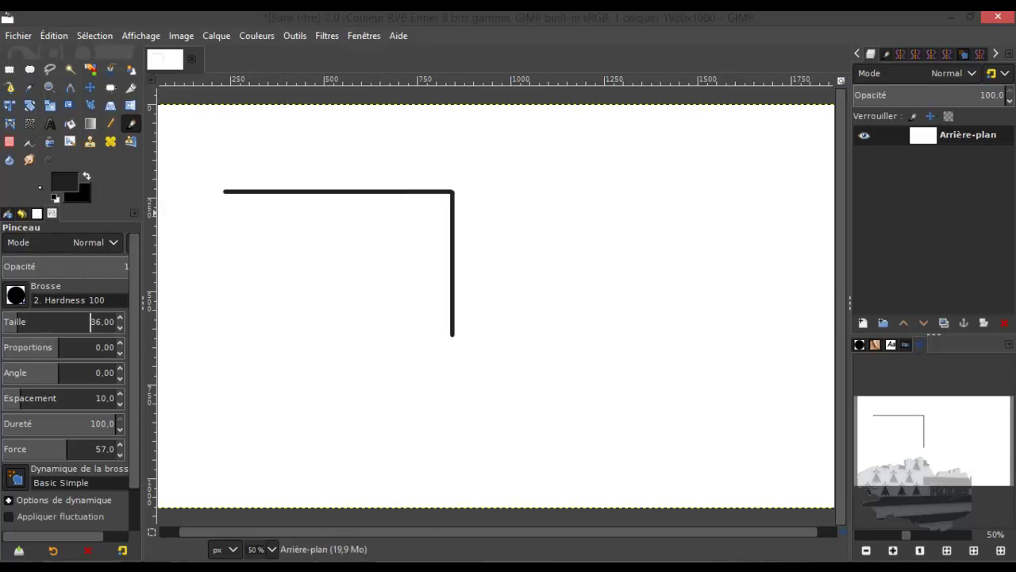
click(63, 181)
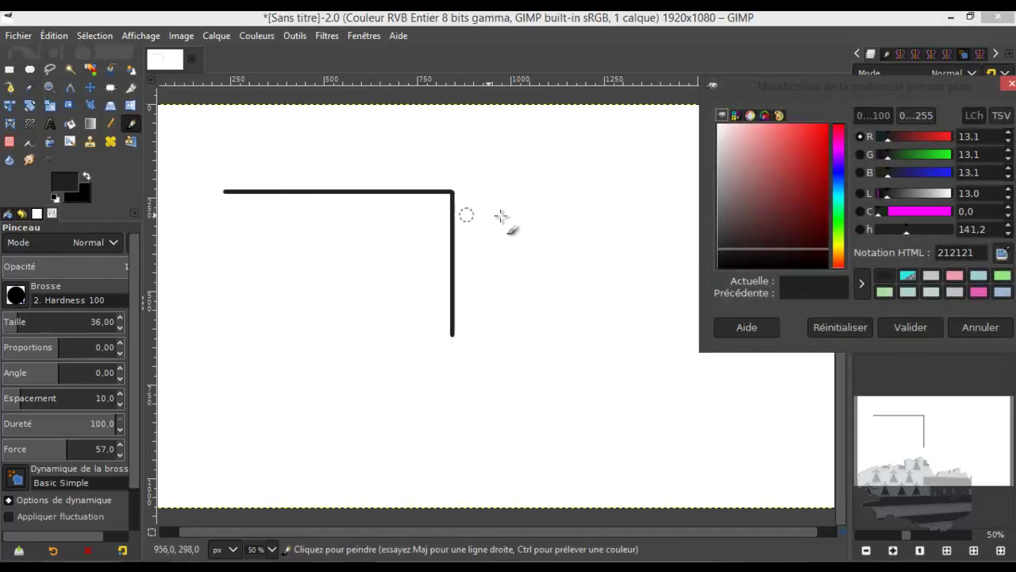
click(819, 151)
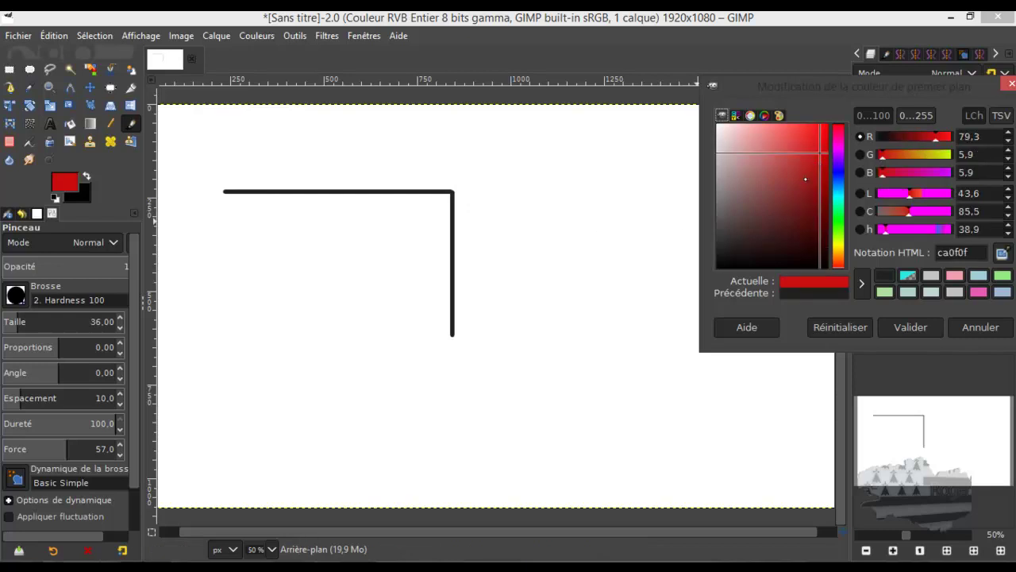
click(911, 327)
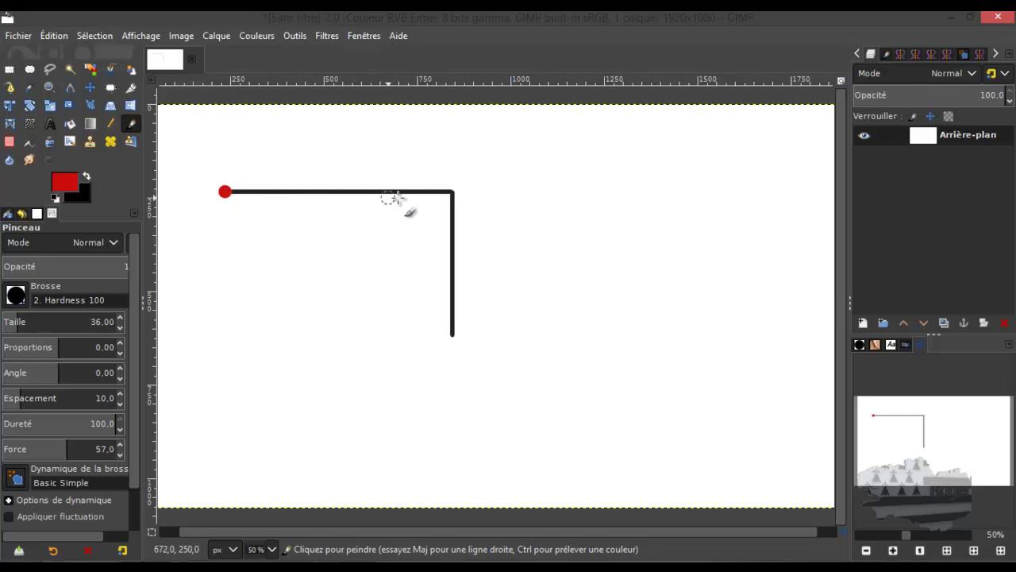
click(451, 192)
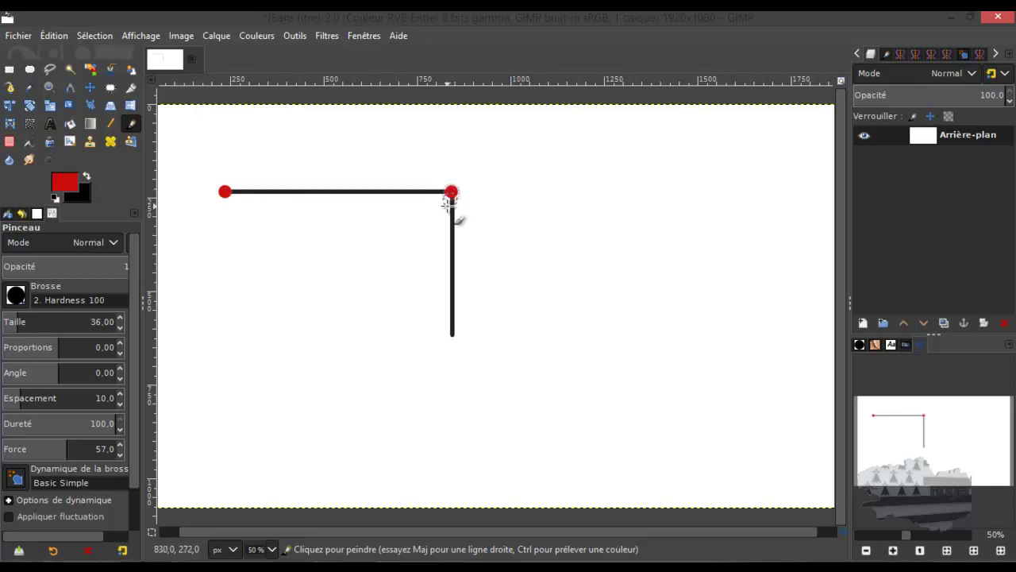
click(452, 335)
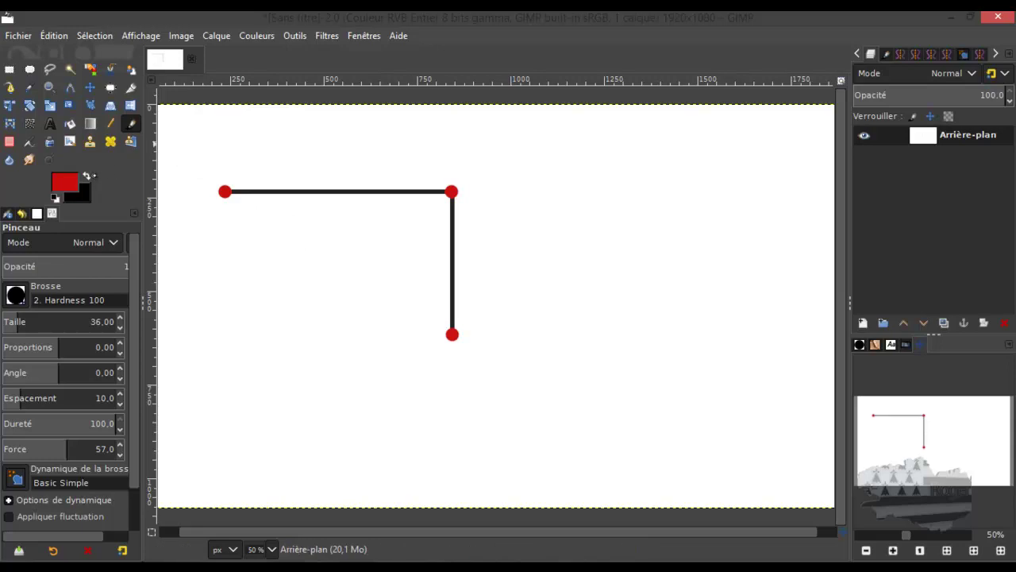
- Handwrite the labels A, B and C beside the three dots in black with brush size 14
click(87, 177)
click(10, 316)
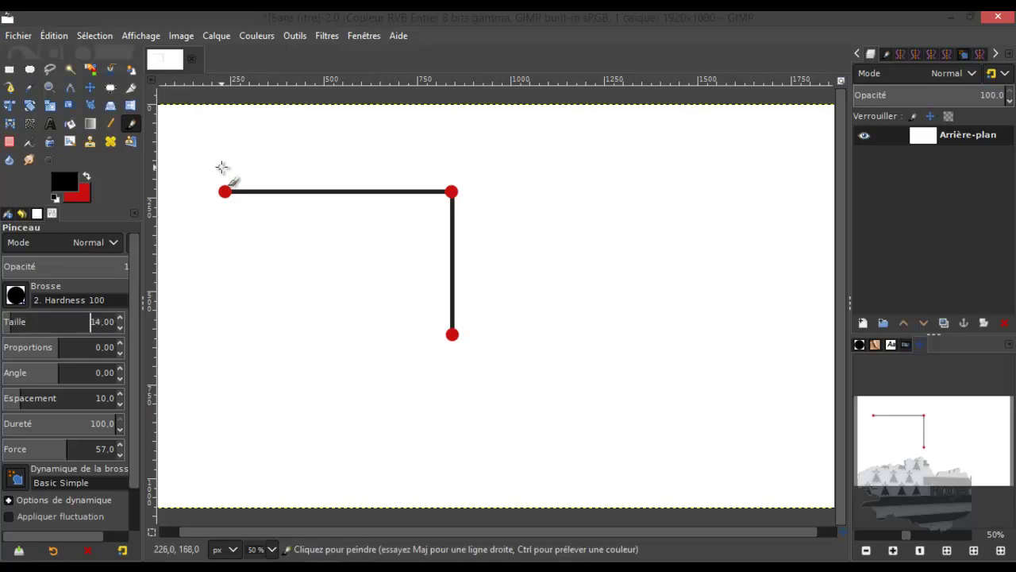
drag(209, 177, 227, 168)
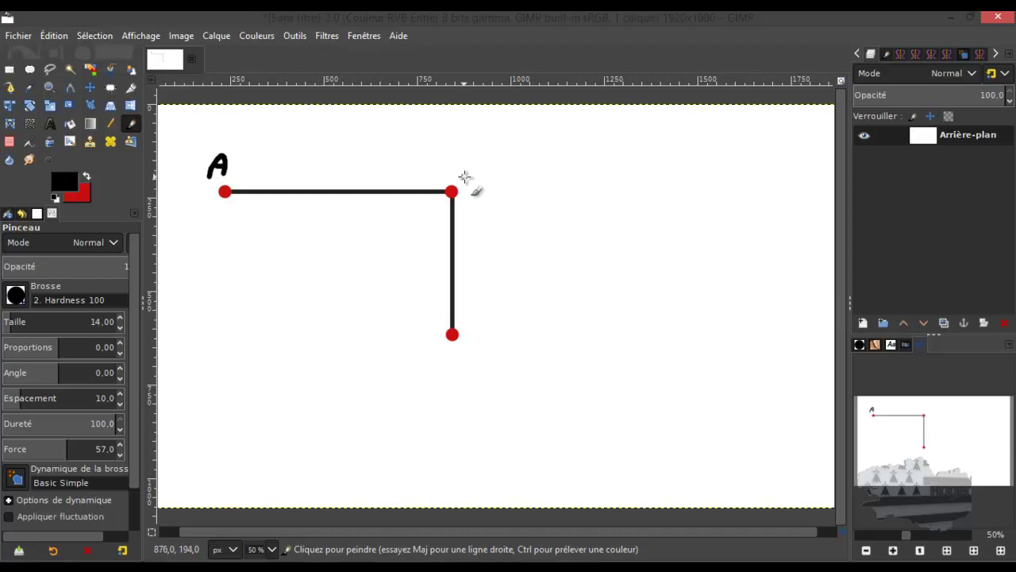
mouse_move(464, 173)
mouse_down()
mouse_move(462, 195)
mouse_move(477, 186)
mouse_move(469, 193)
mouse_up()
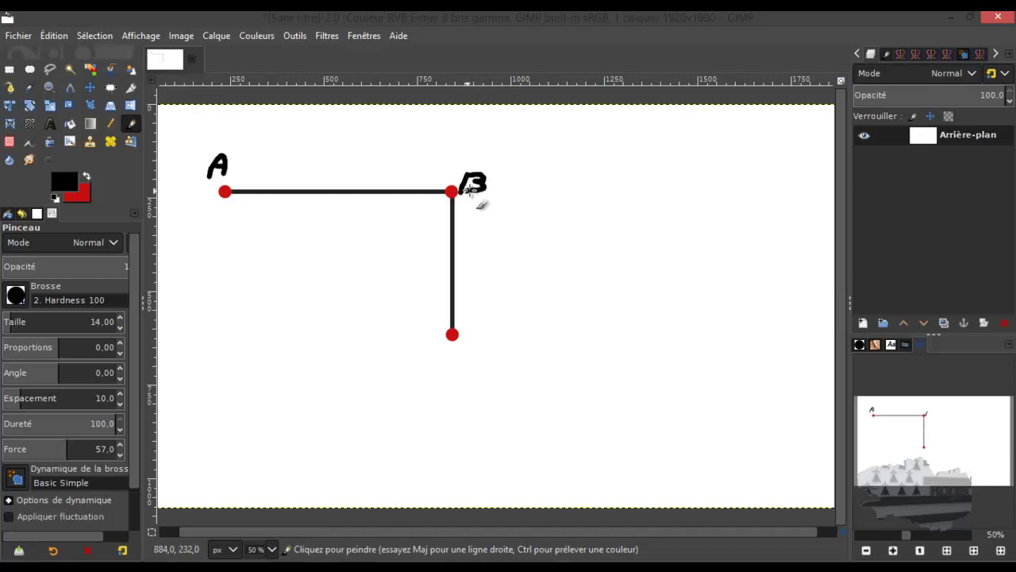
mouse_move(483, 326)
mouse_down()
mouse_move(470, 331)
mouse_move(486, 336)
mouse_up()
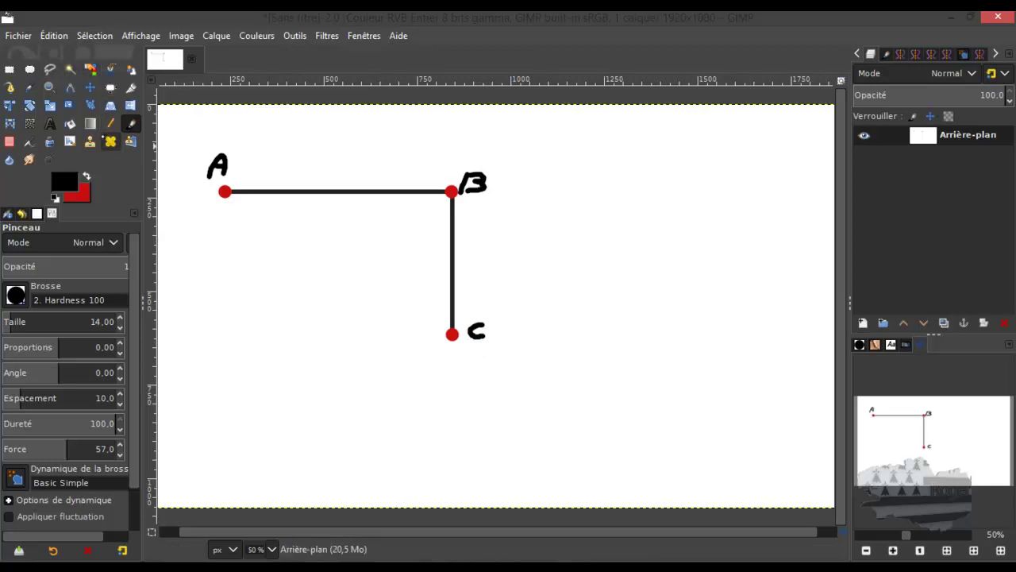
- Set the foreground colour to cyan 1ad2d5 and paint a smooth curve from point A to near point C
click(67, 182)
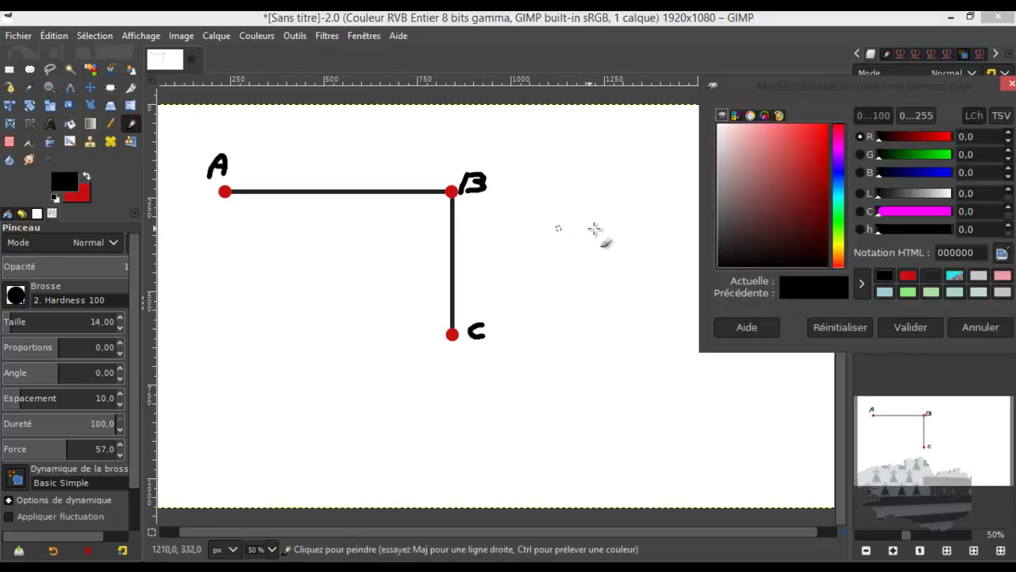
click(840, 201)
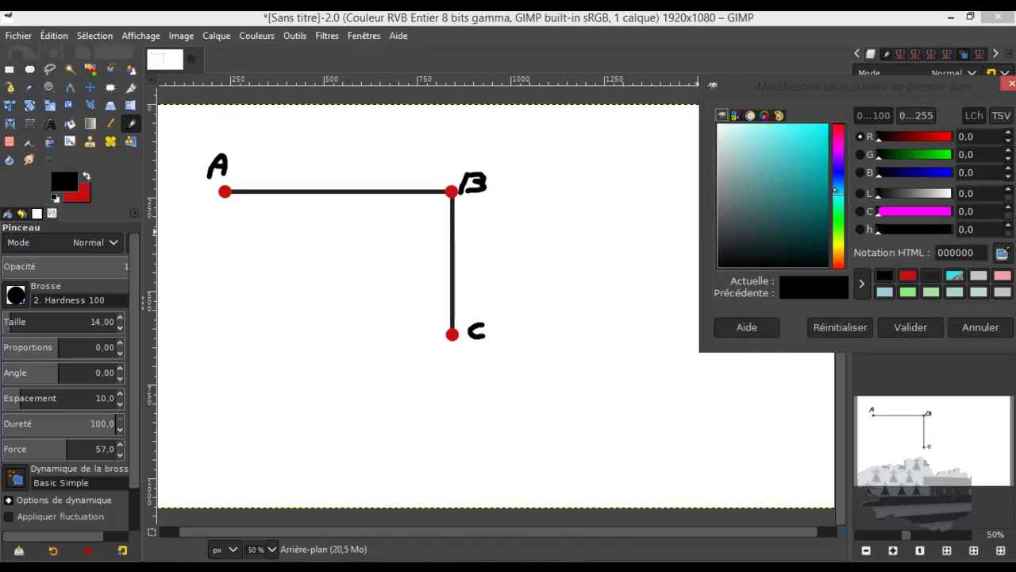
click(813, 149)
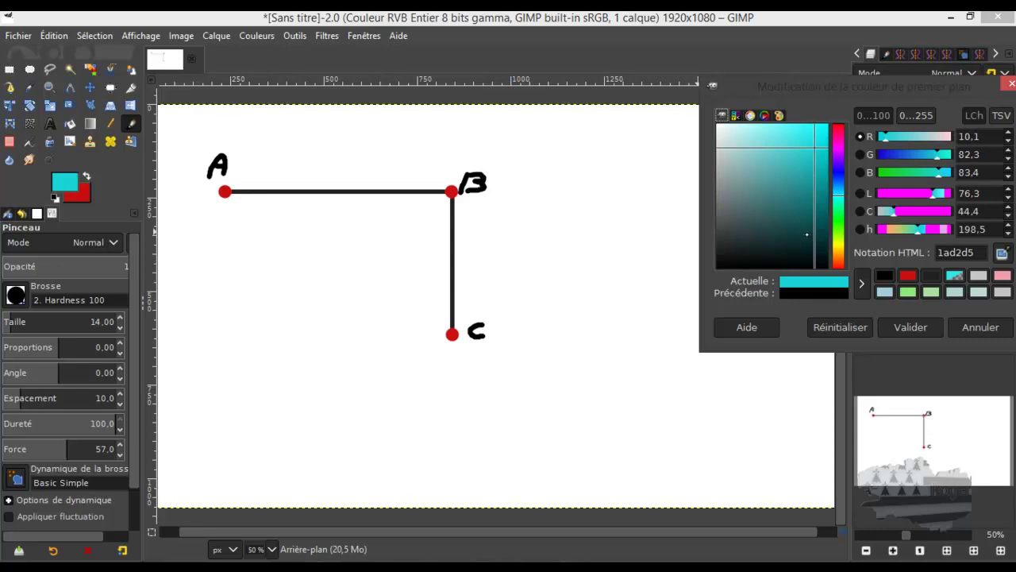
click(905, 327)
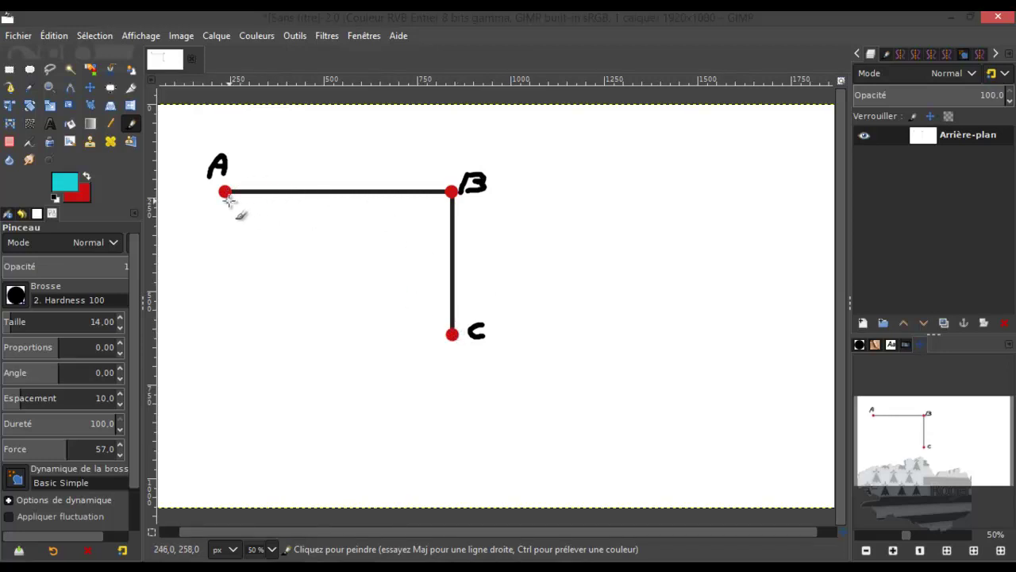
mouse_move(229, 198)
mouse_down()
mouse_move(346, 239)
mouse_move(388, 270)
mouse_move(438, 341)
mouse_up()
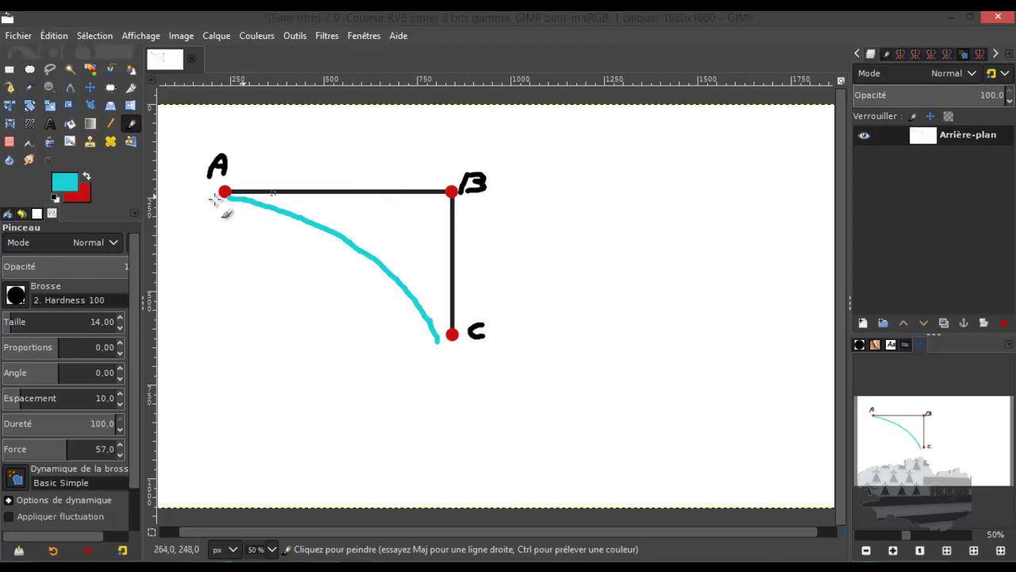
- Paint two red dots with brush size 30 near corner B, one on line AB and one on line BC
click(86, 177)
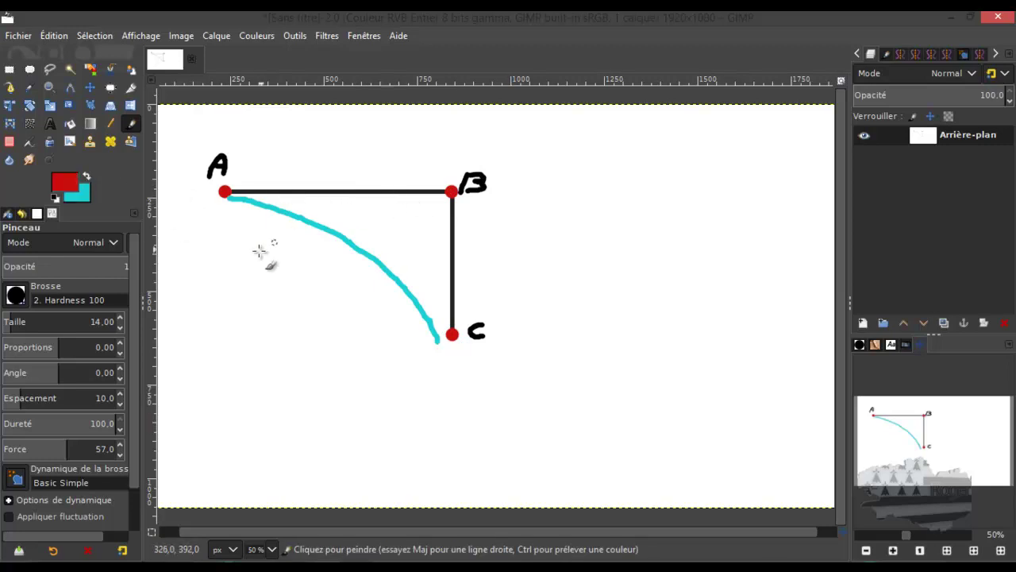
drag(23, 326, 91, 321)
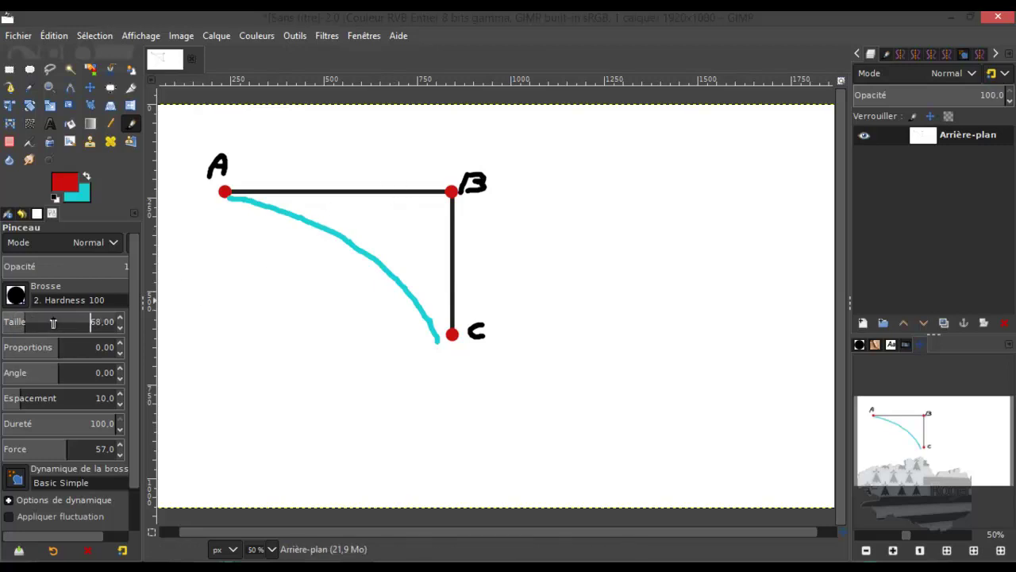
click(15, 320)
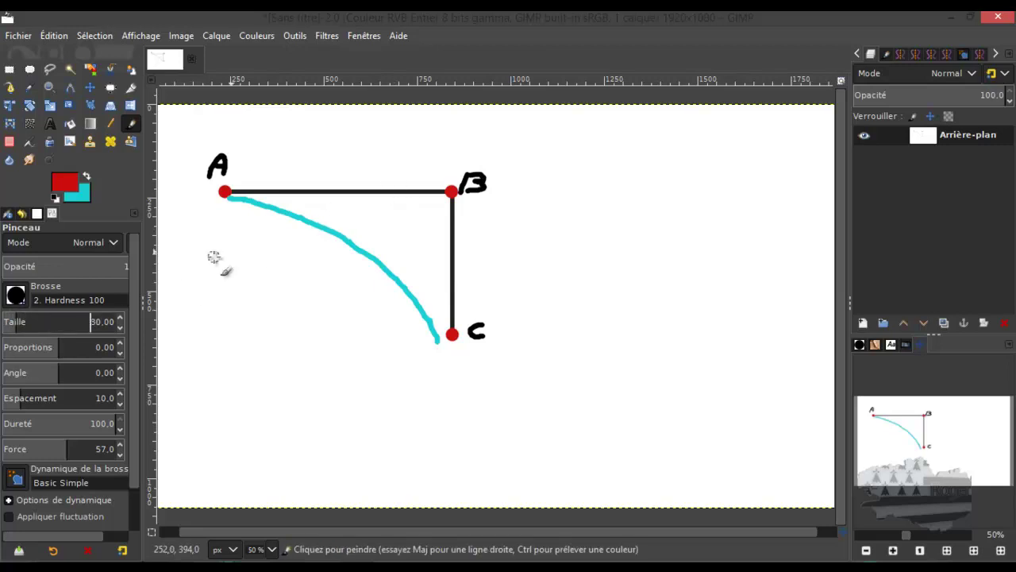
click(399, 190)
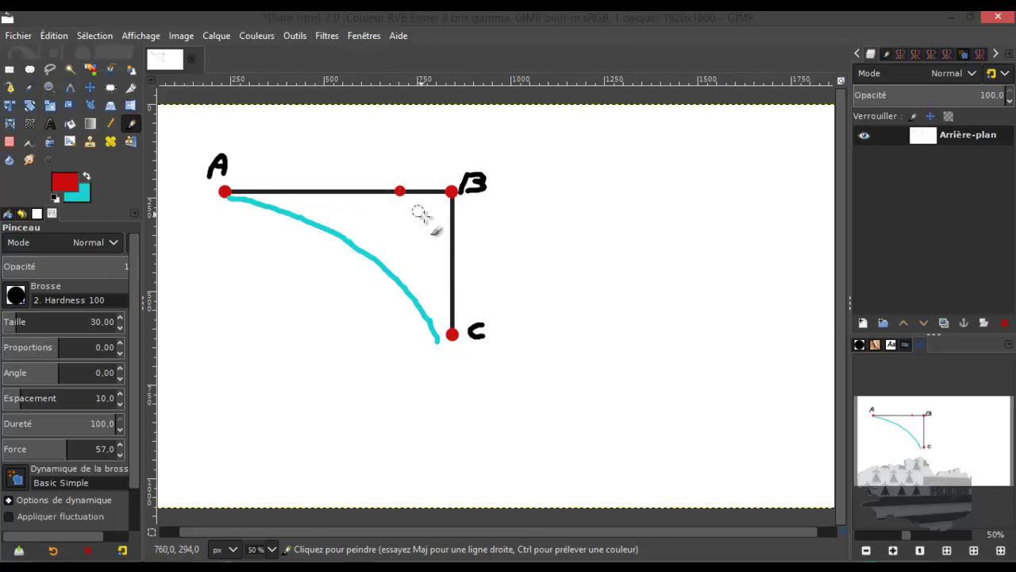
click(452, 233)
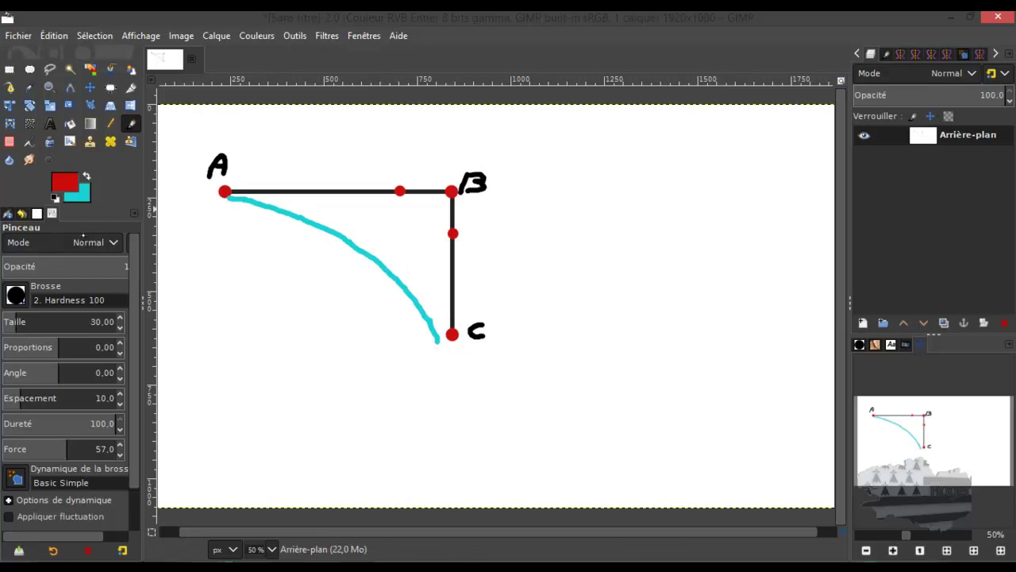
- Paint a tight cyan curve with brush size 12 between the two added dots near corner B
click(9, 316)
click(87, 176)
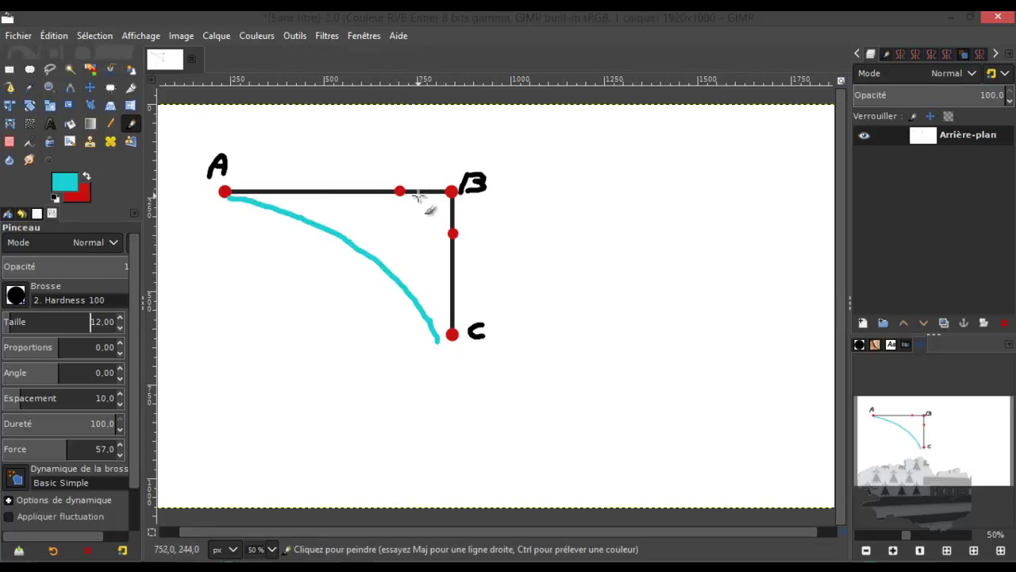
drag(406, 190, 426, 199)
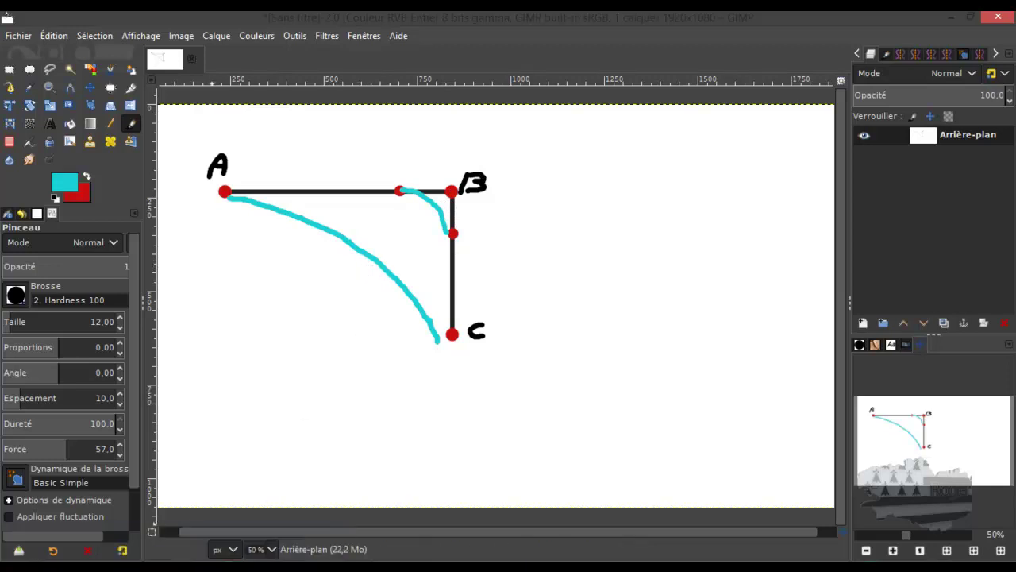
- Switch back to Cinema 4D and delete the cube's two lower points on one side in point mode, leaving the top face and the opposite side face
mouse_move(163, 566)
click(158, 543)
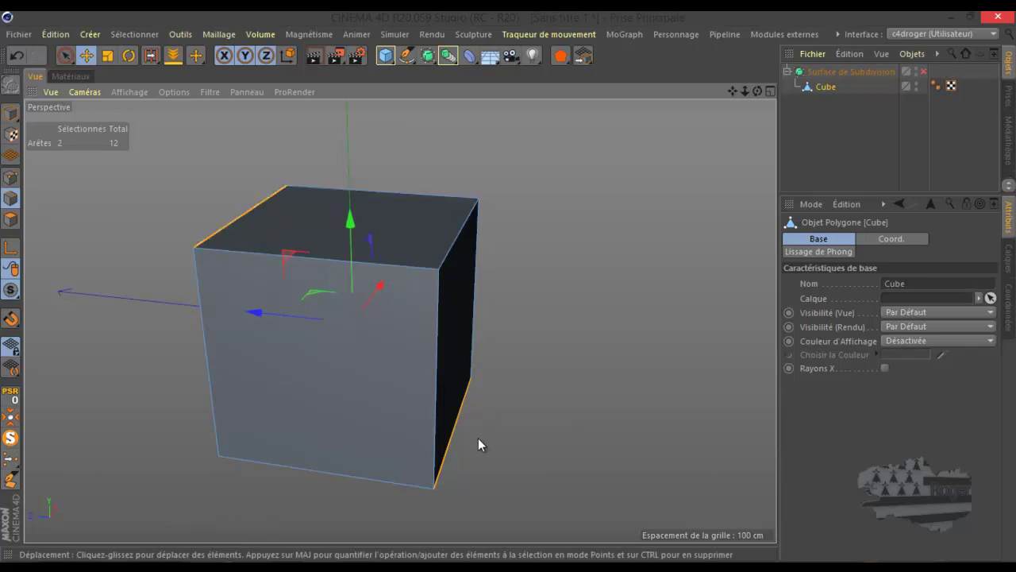
click(65, 55)
click(12, 178)
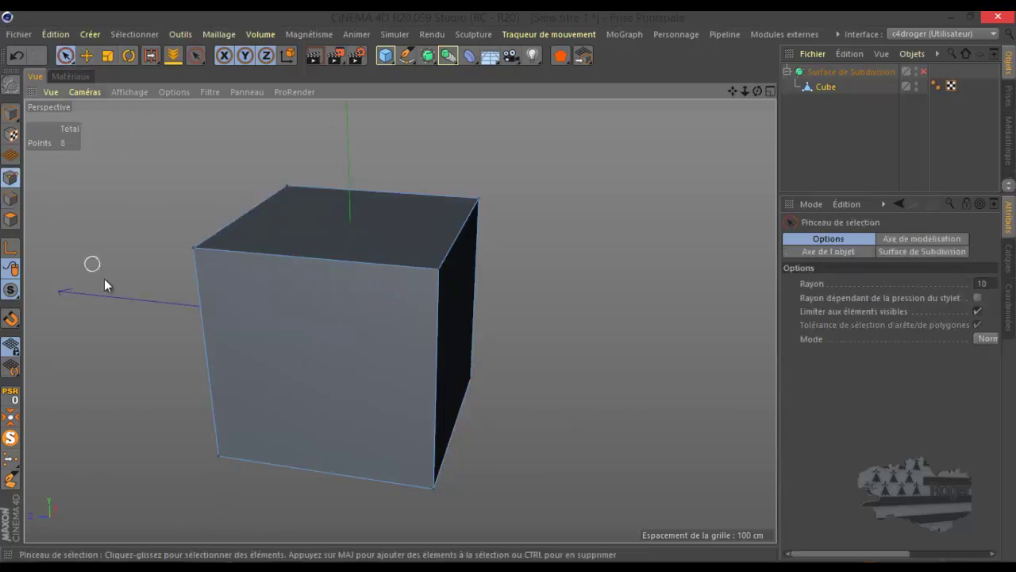
click(219, 467)
drag(757, 92, 509, 285)
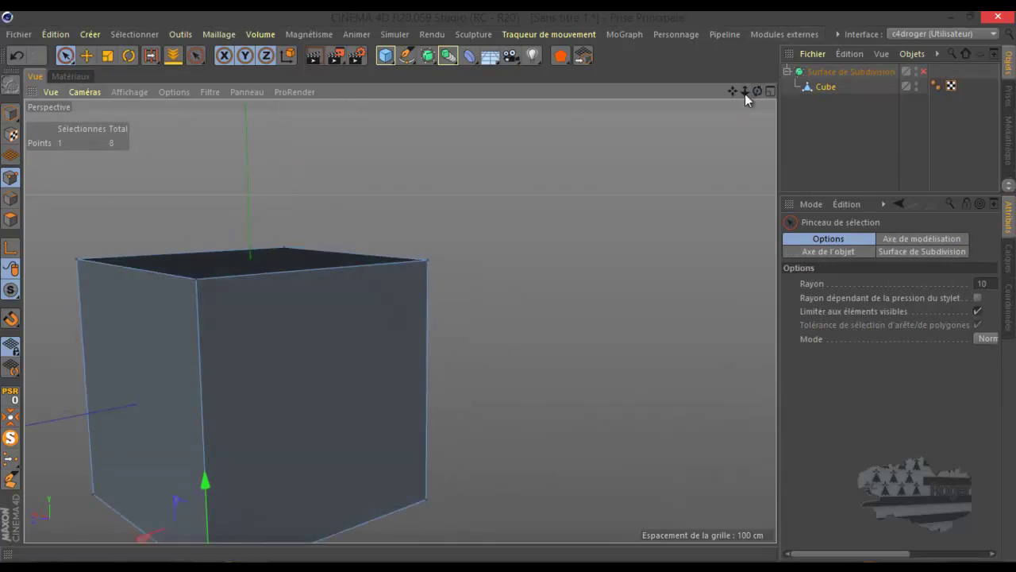
shift+click(92, 497)
key(Delete)
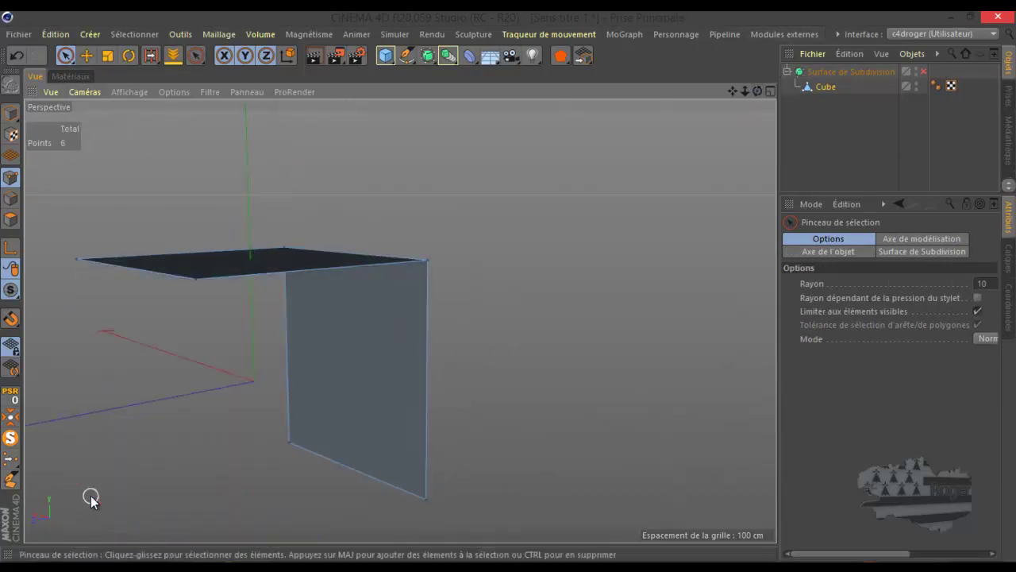
alt+drag(509, 285, 508, 285)
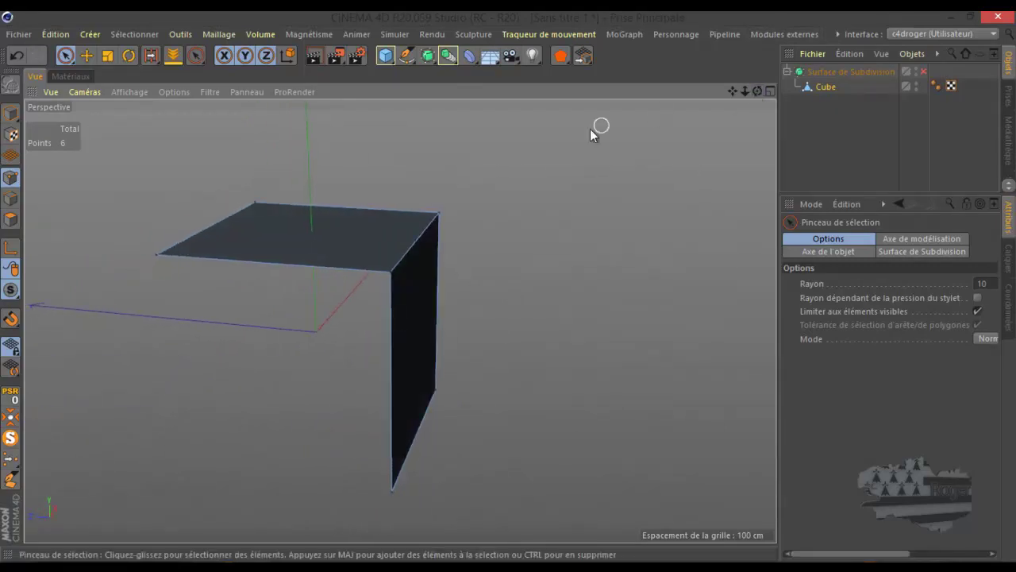
- In edge mode, enable the Surface de Subdivision and loop-cut both faces beside their shared edge, at about 3.4 % and 94.5 %
click(7, 202)
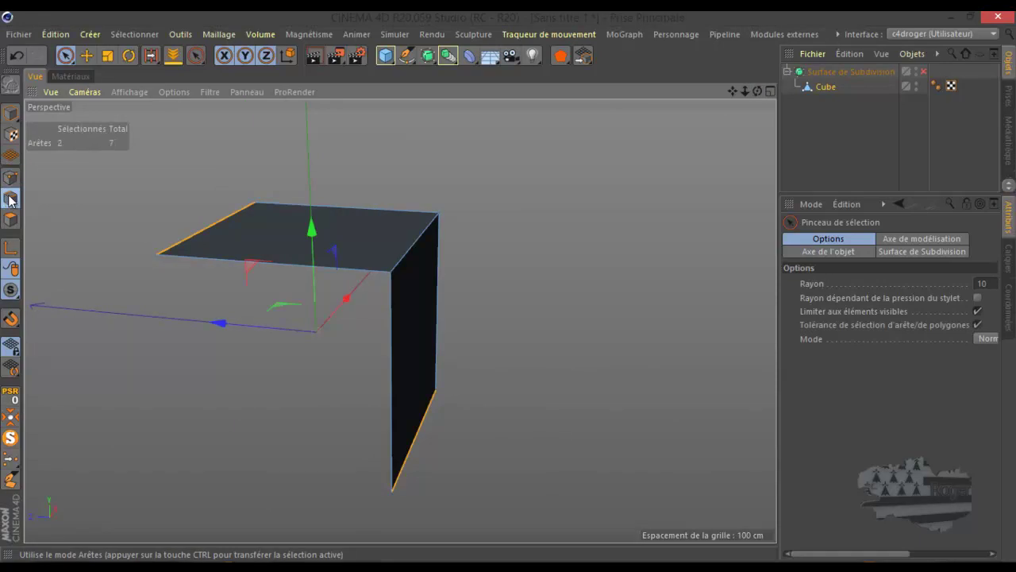
click(923, 72)
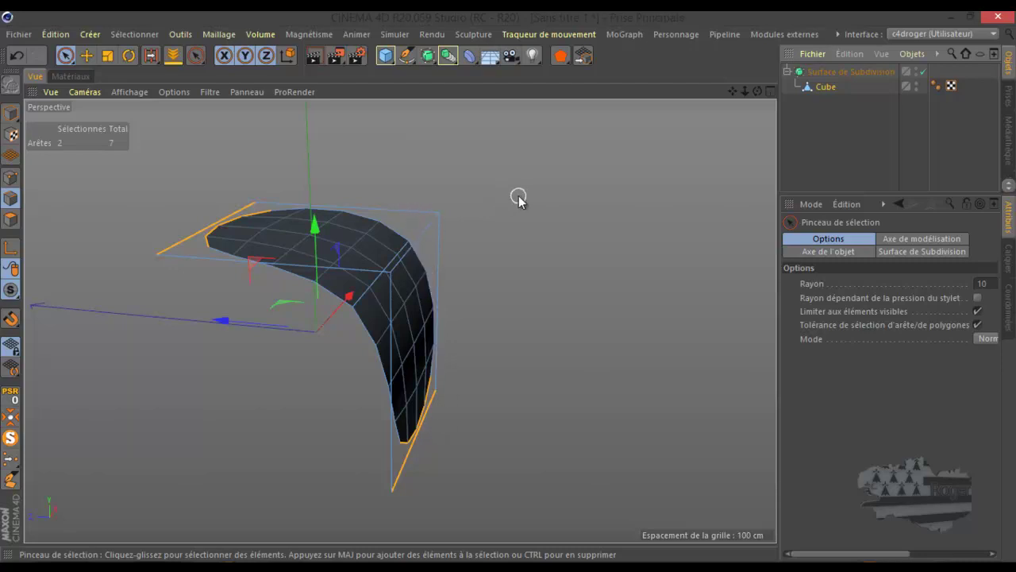
key(k)
key(l)
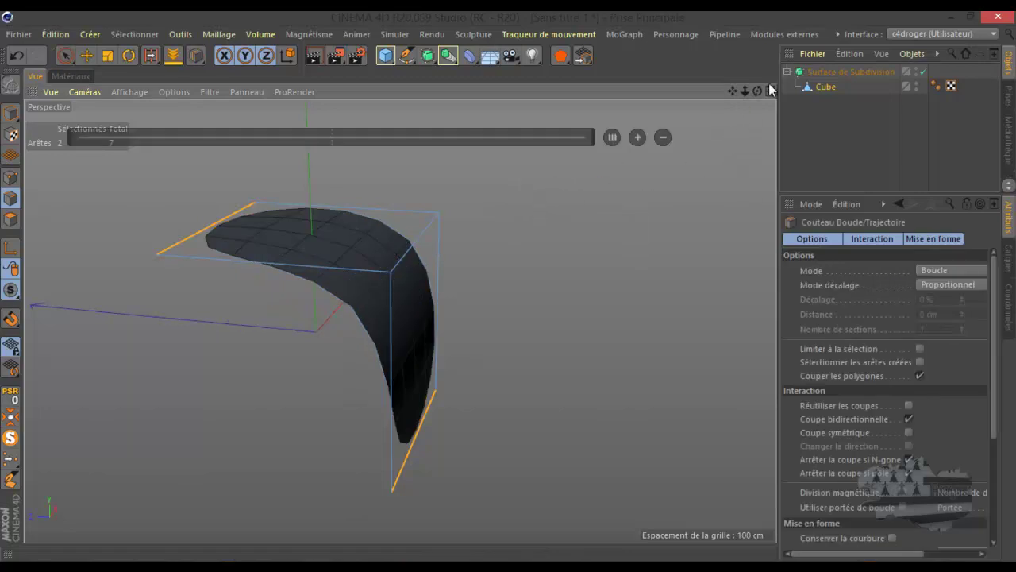
drag(757, 90, 510, 286)
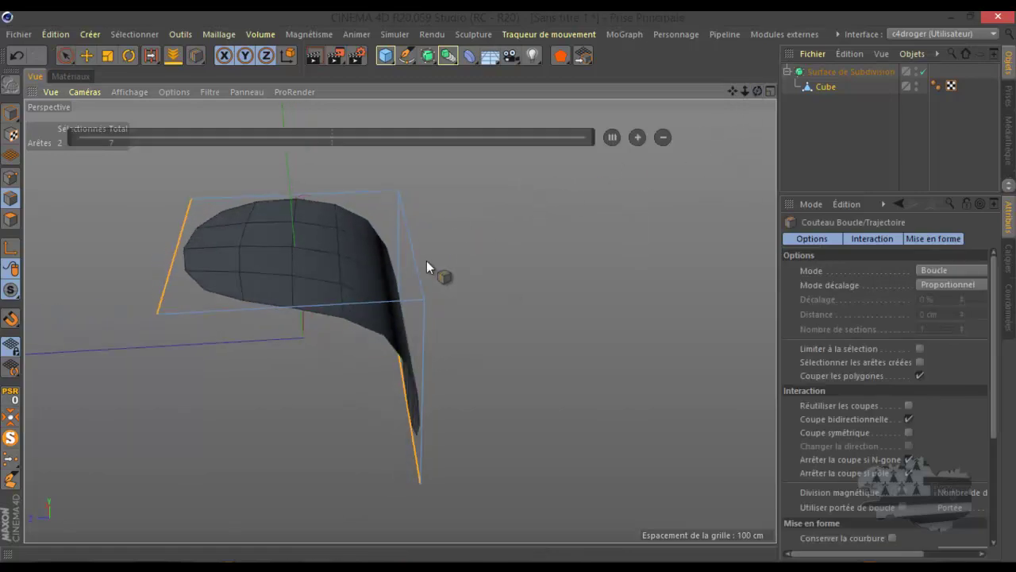
scroll(412, 313, up, 5)
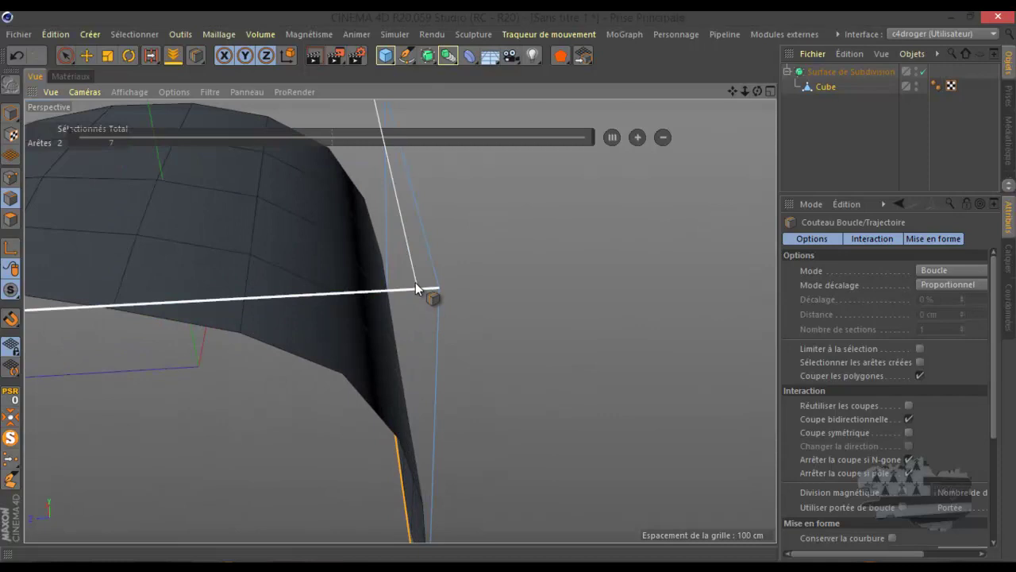
click(415, 281)
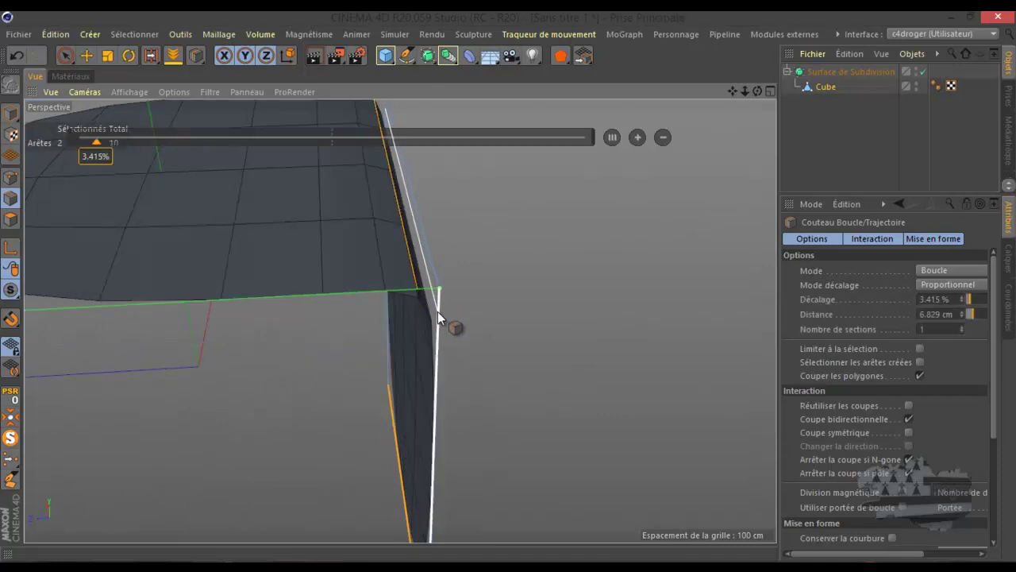
click(437, 314)
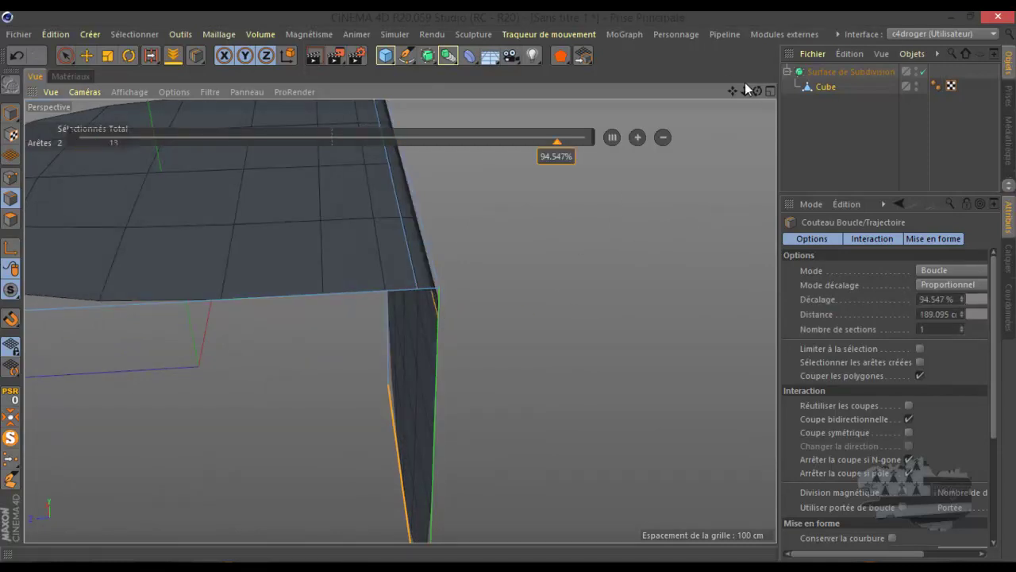
alt+drag(508, 284, 509, 285)
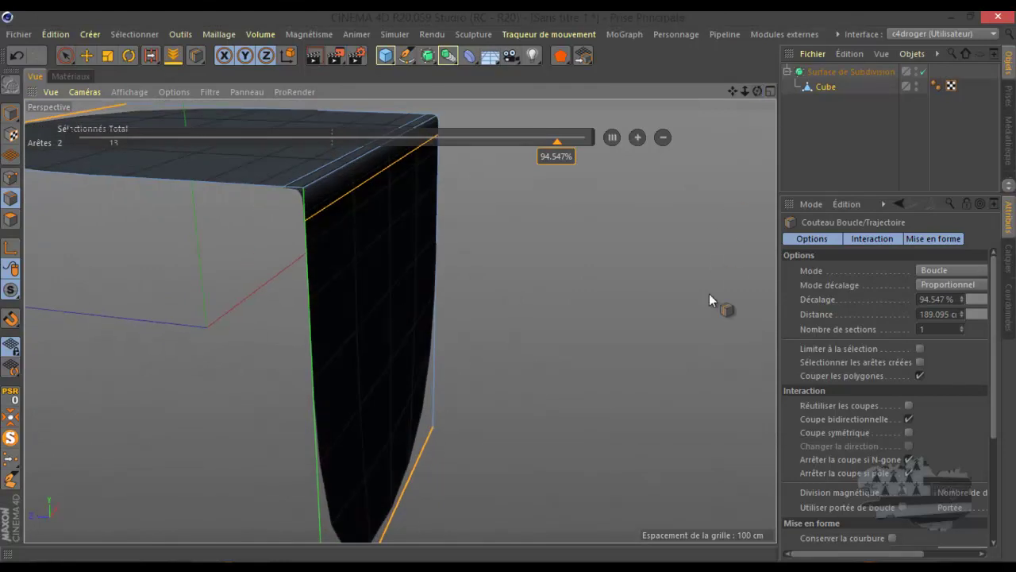
scroll(715, 258, down, 3)
- Add a second pair of loop cuts even closer to the shared corner edge, at about 2.2 % and 96.4 %
click(87, 57)
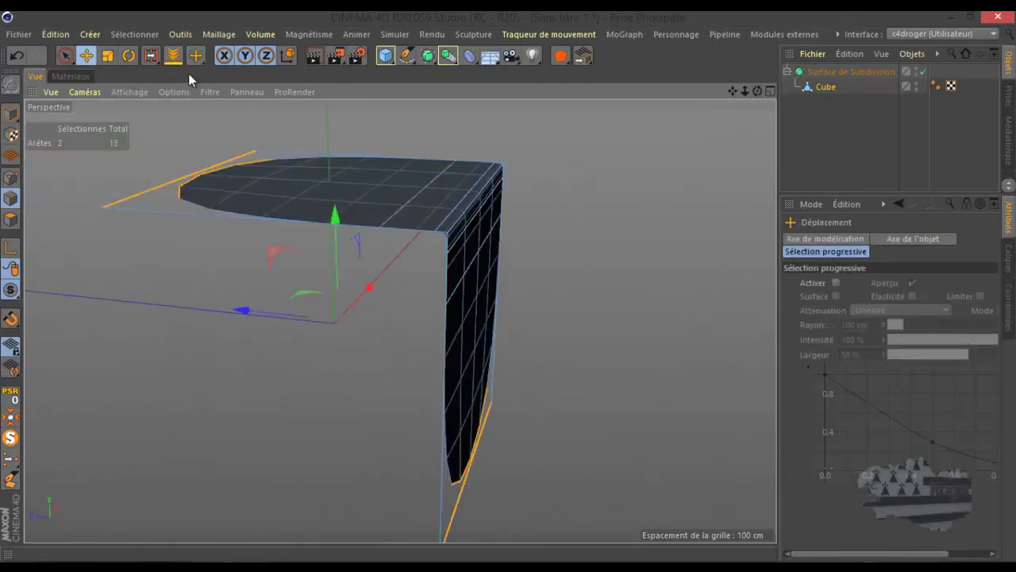
alt+drag(509, 286, 509, 285)
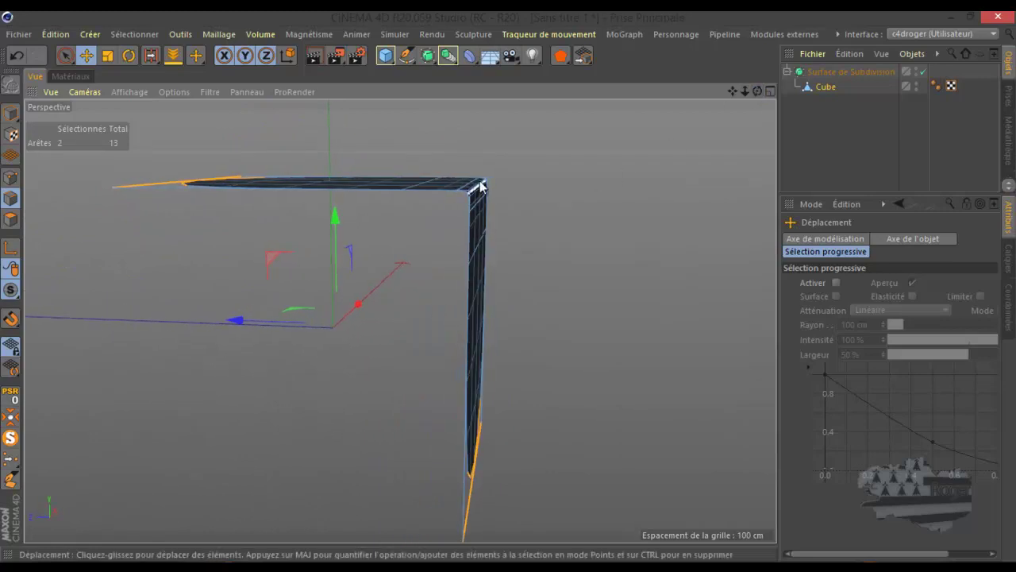
scroll(474, 192, up, 8)
alt+drag(442, 232, 444, 252)
key(k)
key(l)
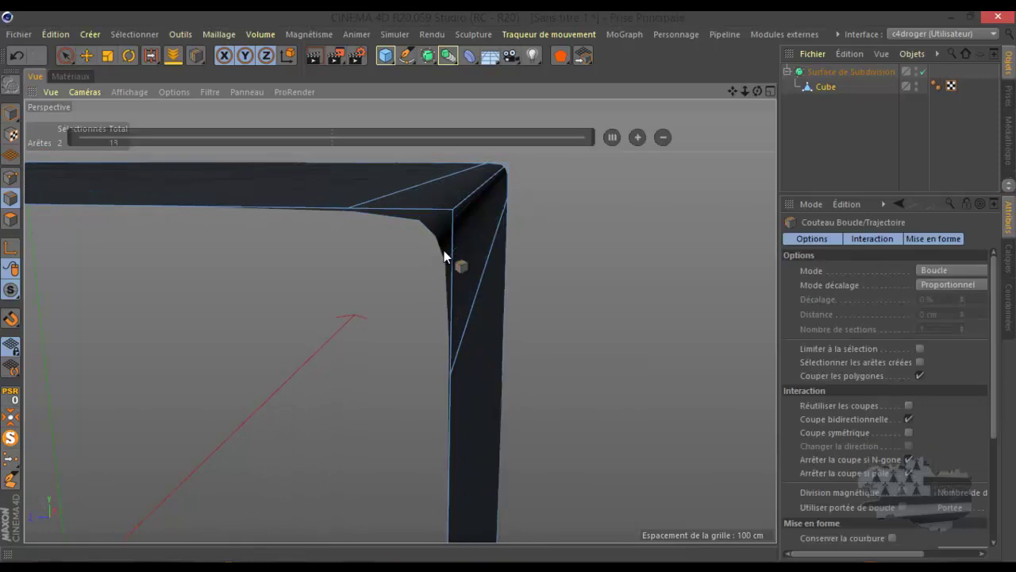
drag(758, 87, 753, 92)
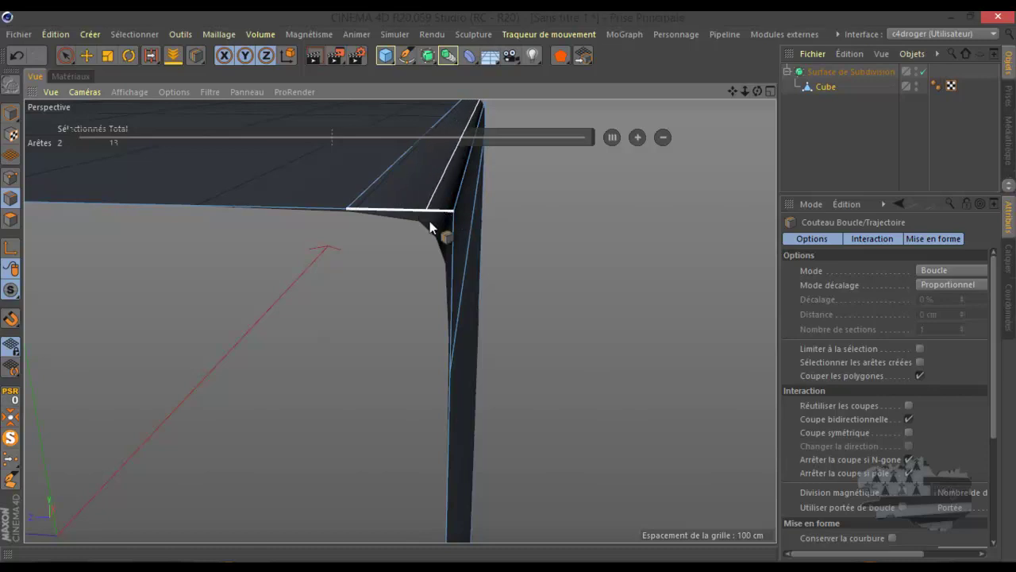
scroll(460, 253, down, 3)
scroll(469, 261, up, 4)
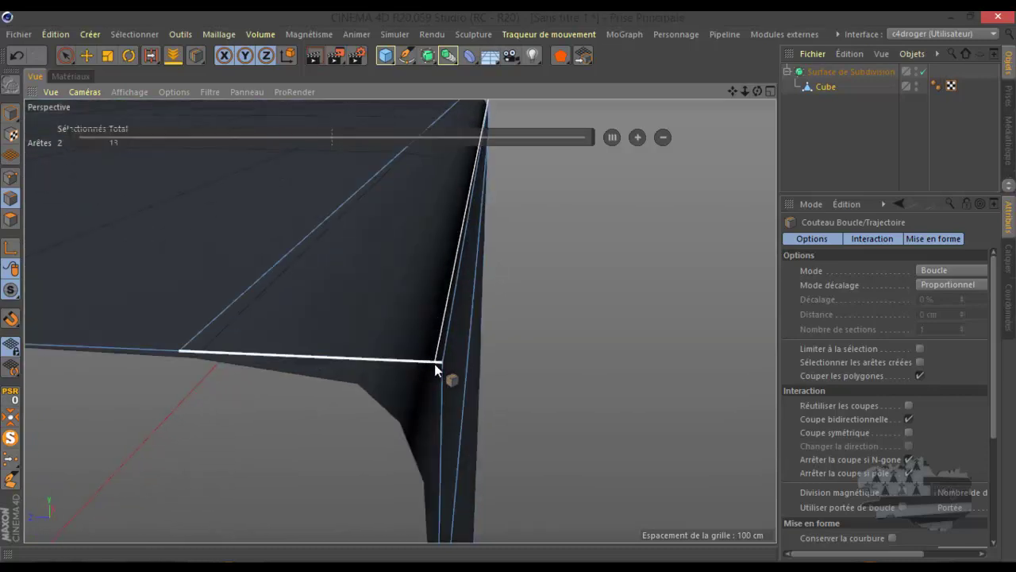
click(436, 363)
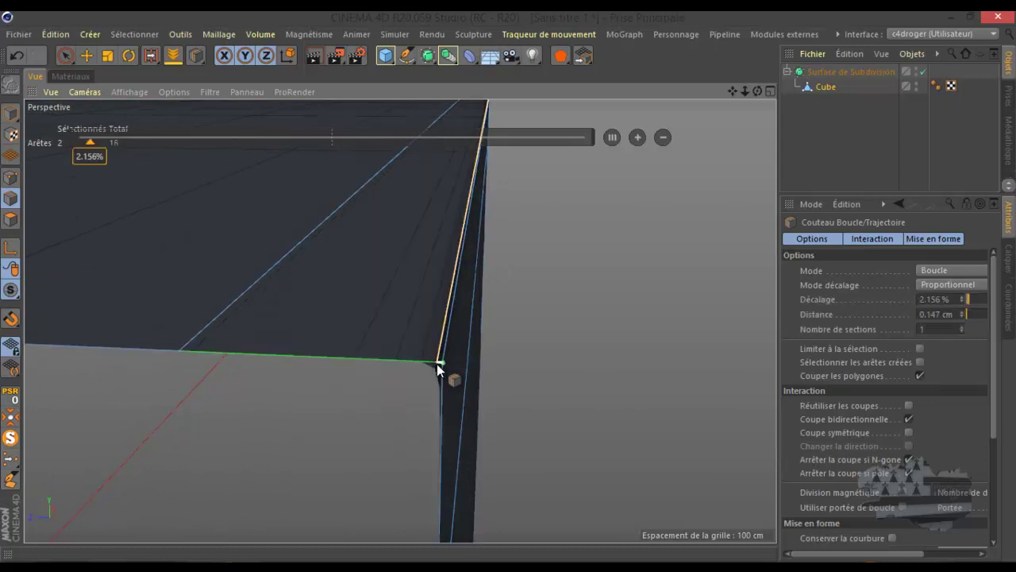
drag(444, 376, 734, 233)
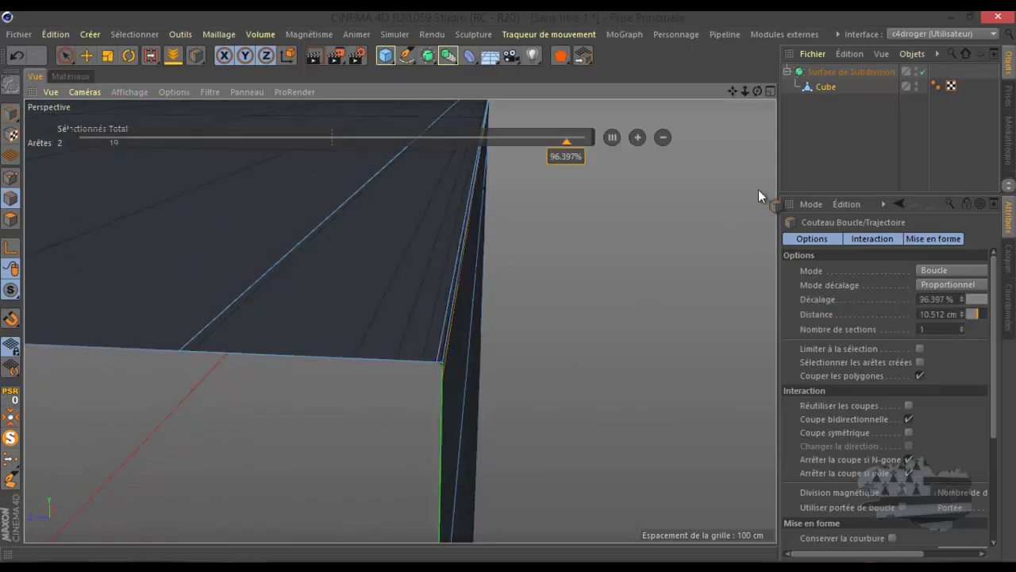
- Select the Surface de Subdivision and examine how tightly the corner is rounded in the perspective and Droite views
drag(757, 91, 511, 285)
click(842, 70)
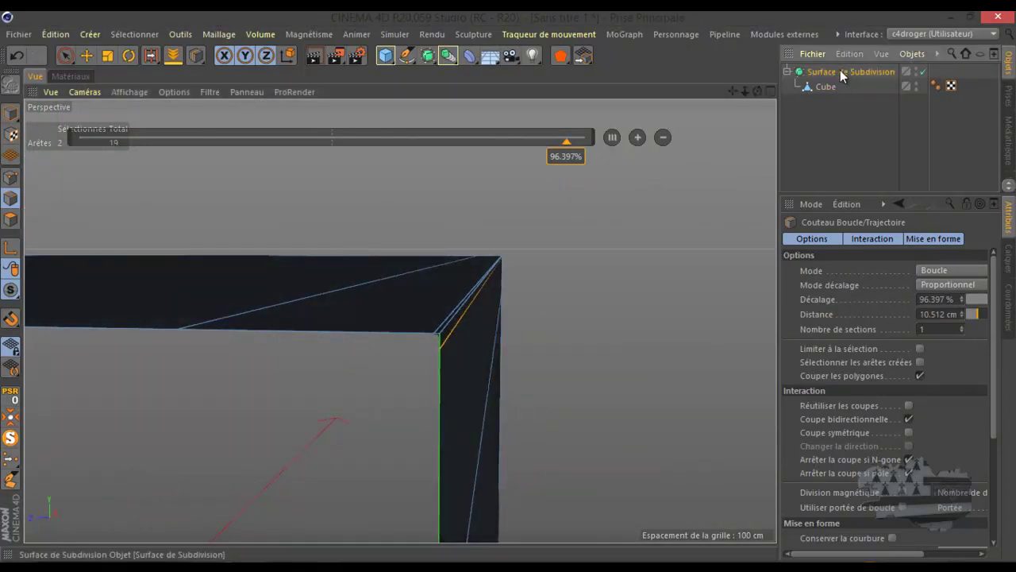
scroll(416, 363, up, 3)
scroll(437, 351, down, 1)
middle_click(437, 351)
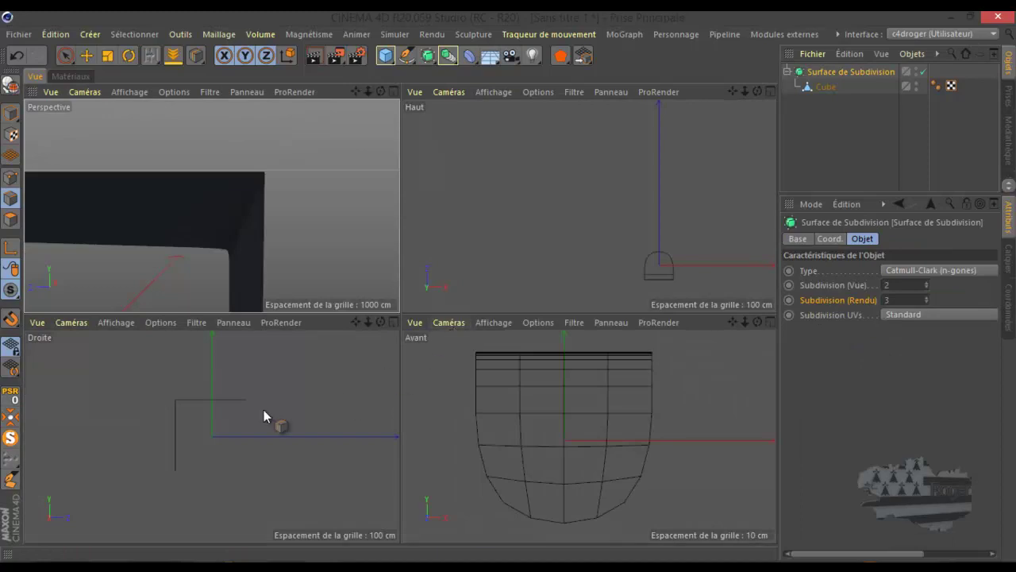
middle_click(234, 410)
scroll(326, 252, up, 5)
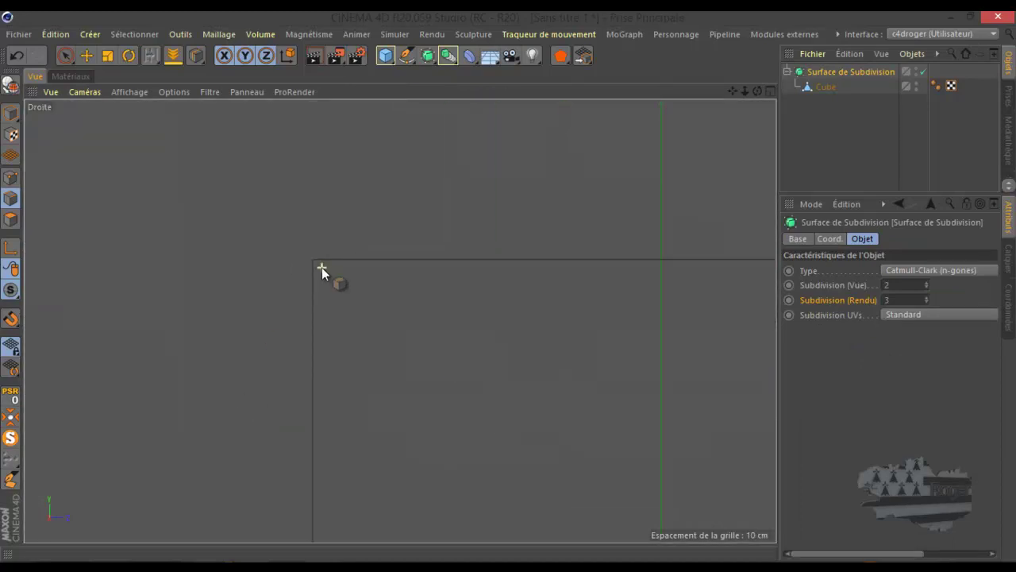
scroll(285, 261, up, 5)
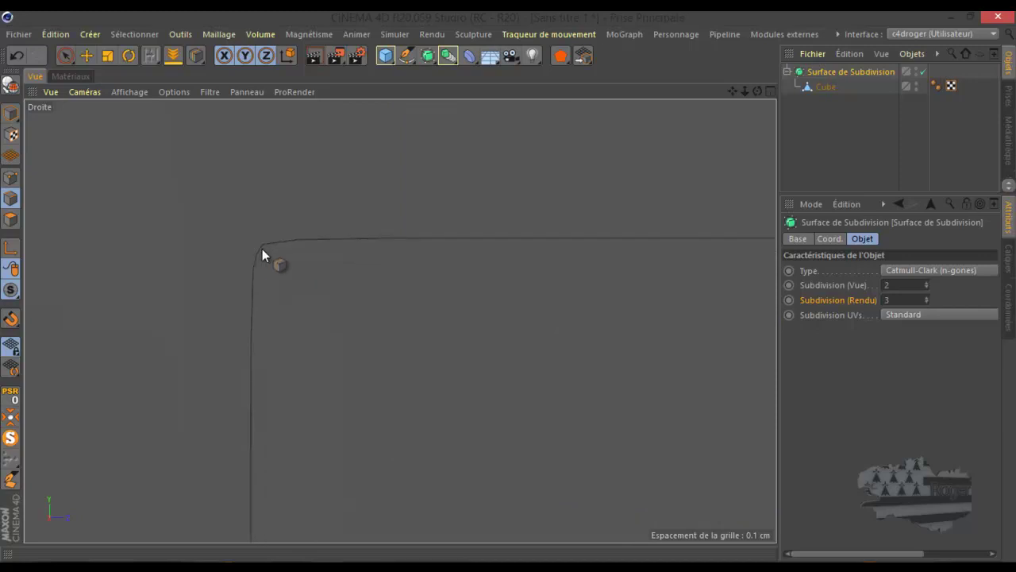
middle_click(266, 250)
middle_click(262, 234)
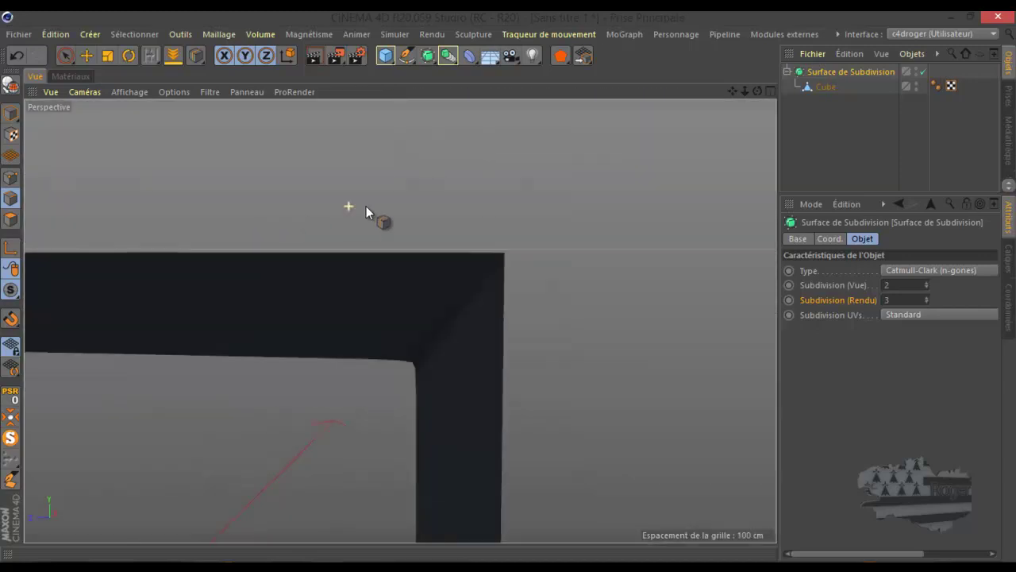
- Orbit to the corner from above in the perspective view and render the view
scroll(501, 188, down, 1)
drag(756, 91, 613, 104)
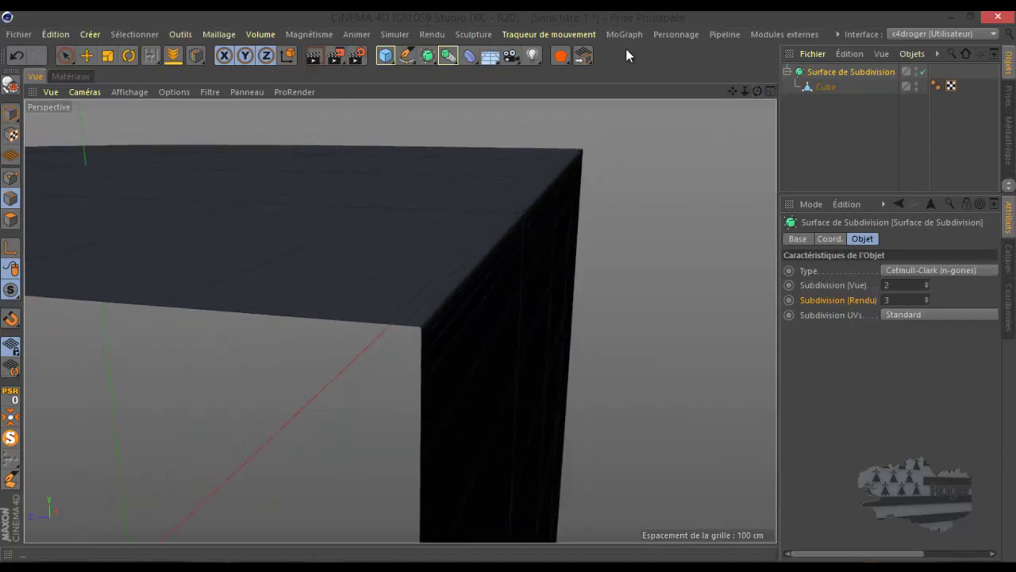
click(314, 57)
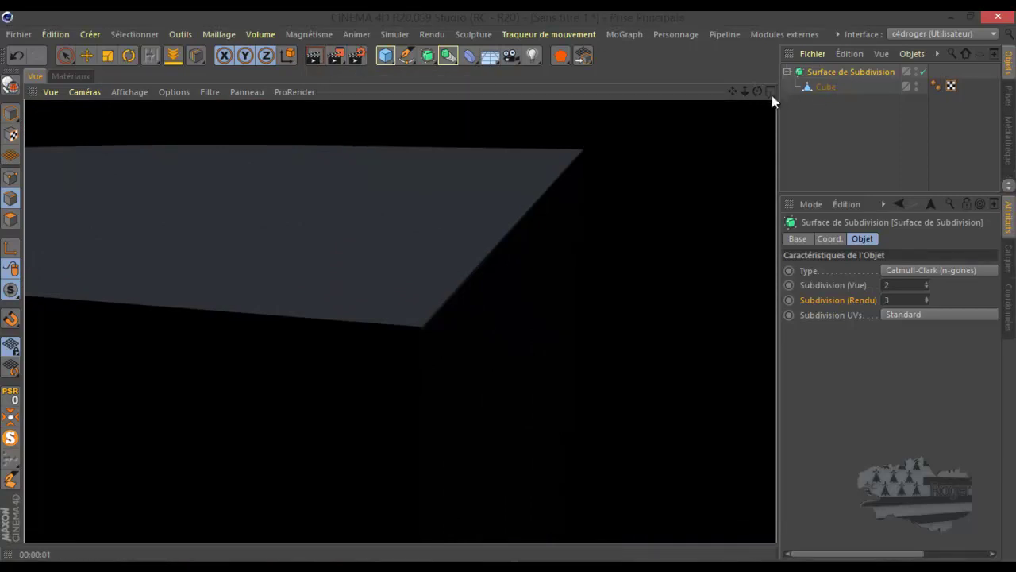
- Add an Omni light and move it beyond and above the corner shared by the top and side faces
drag(758, 91, 506, 262)
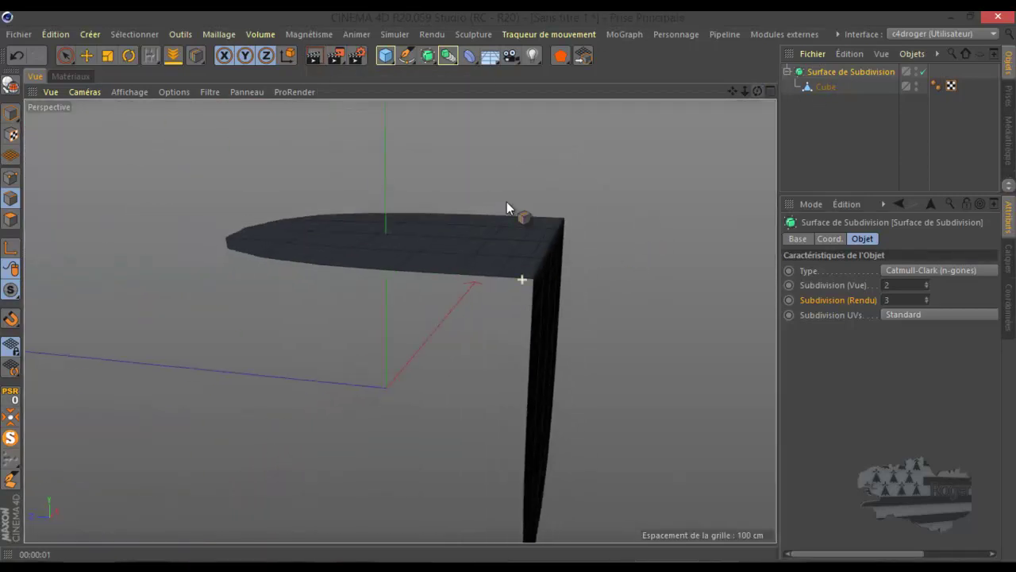
click(532, 57)
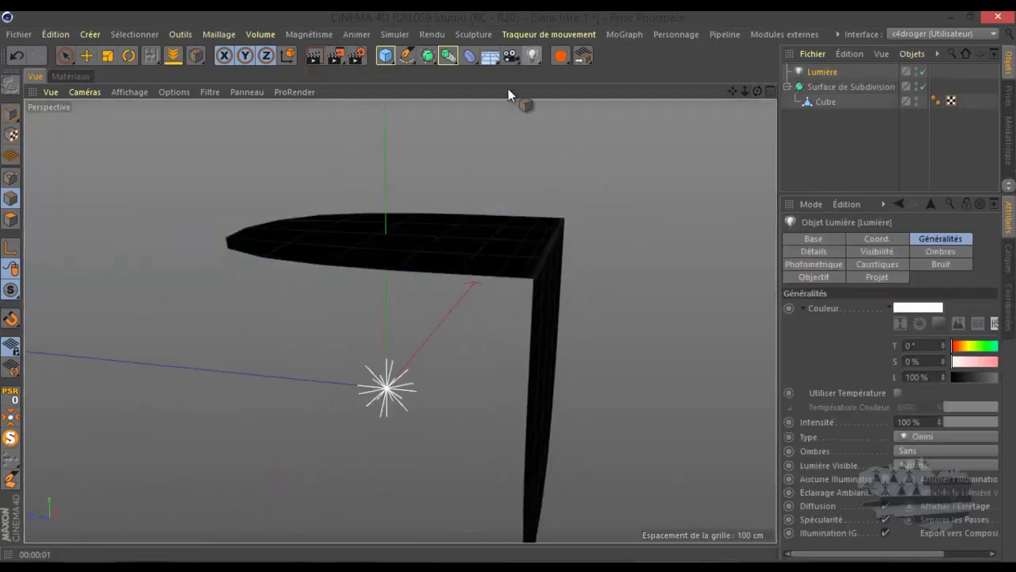
click(90, 55)
drag(293, 380, 579, 381)
drag(669, 379, 680, 240)
mouse_move(662, 162)
mouse_down()
mouse_move(509, 284)
mouse_move(662, 162)
mouse_up()
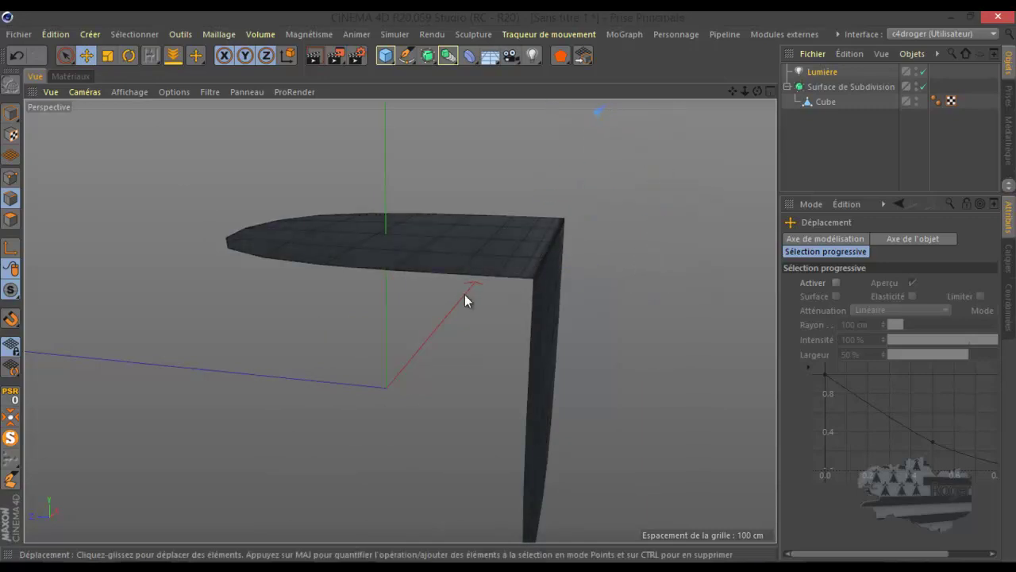
- Compare close-up renders of the lit corner with the Surface de Subdivision enabled and disabled, and leave it enabled
scroll(580, 258, up, 5)
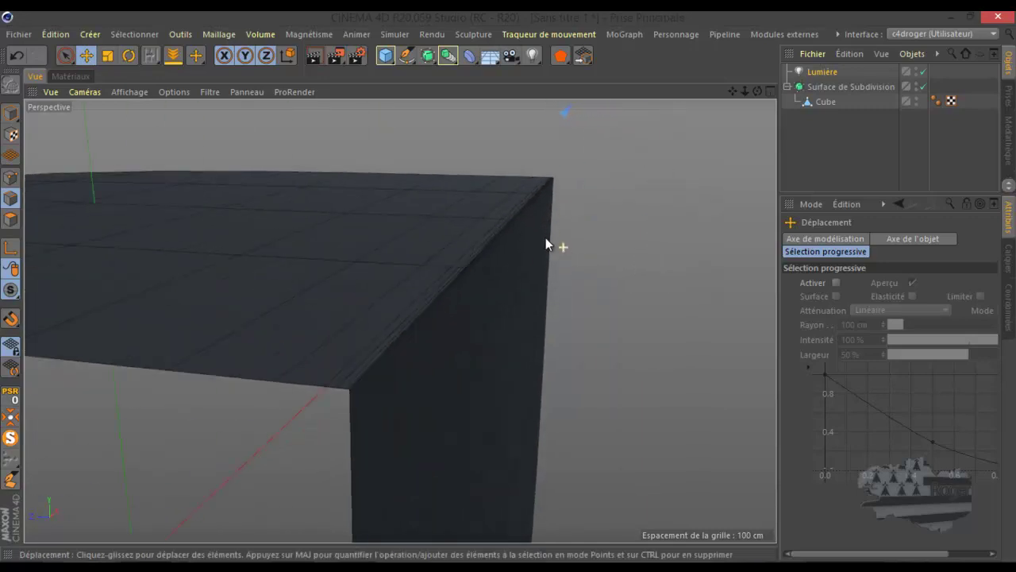
click(314, 56)
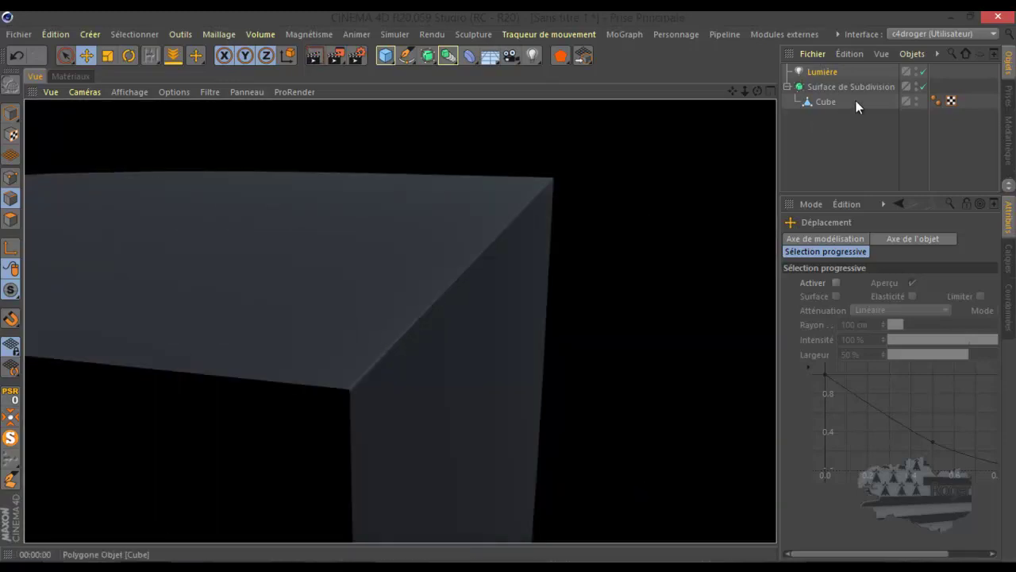
click(921, 85)
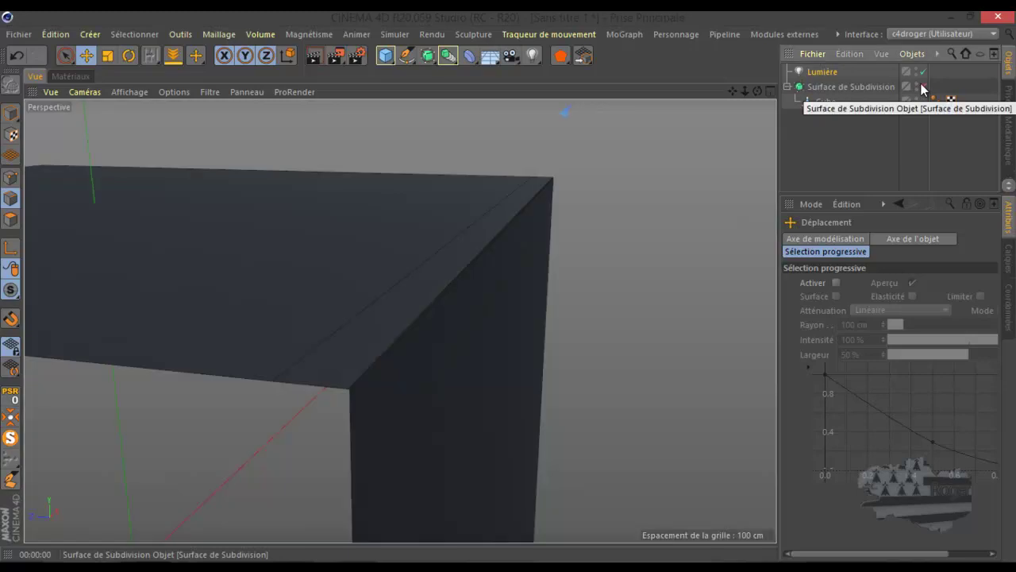
click(315, 58)
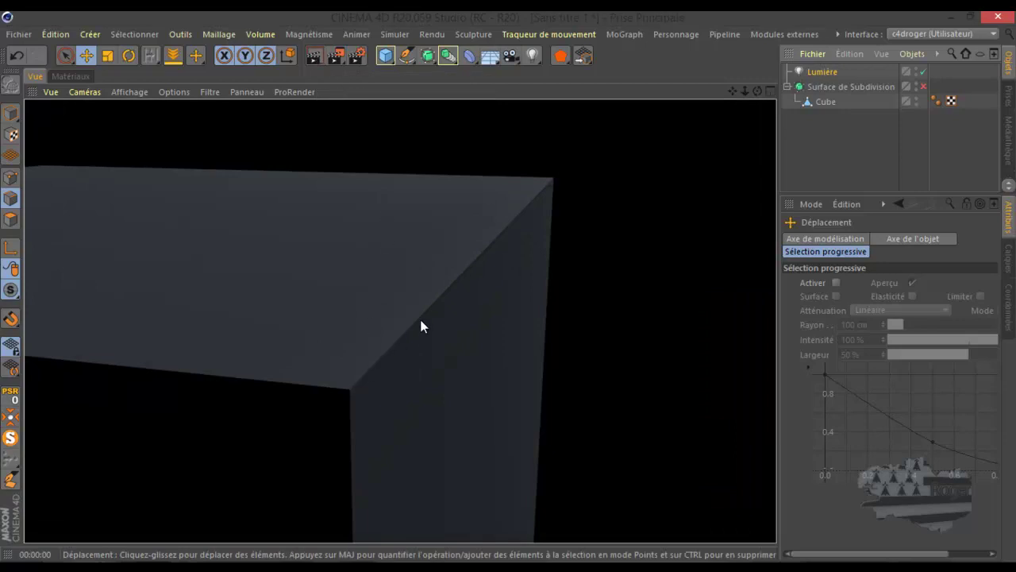
scroll(444, 310, down, 5)
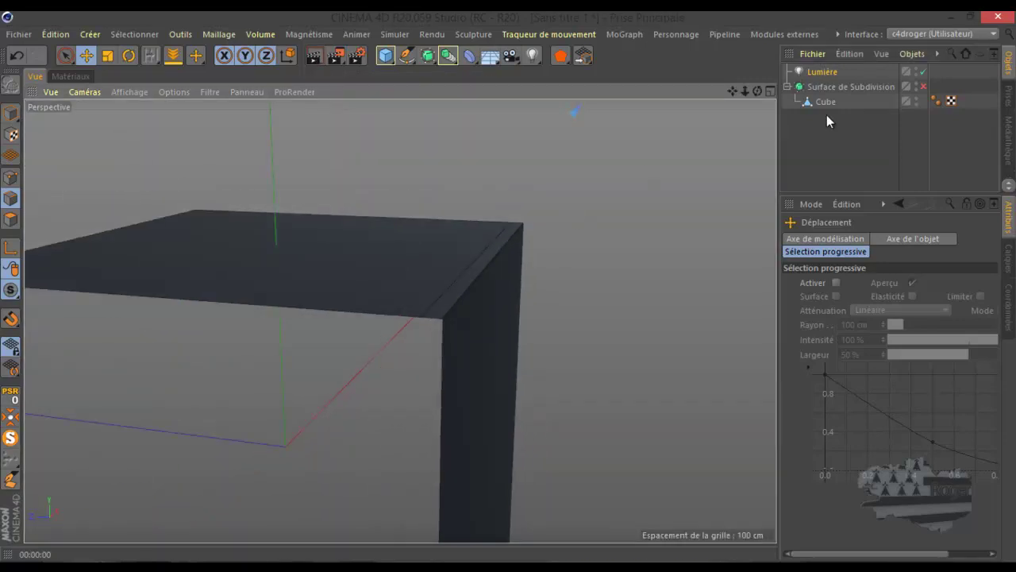
click(922, 85)
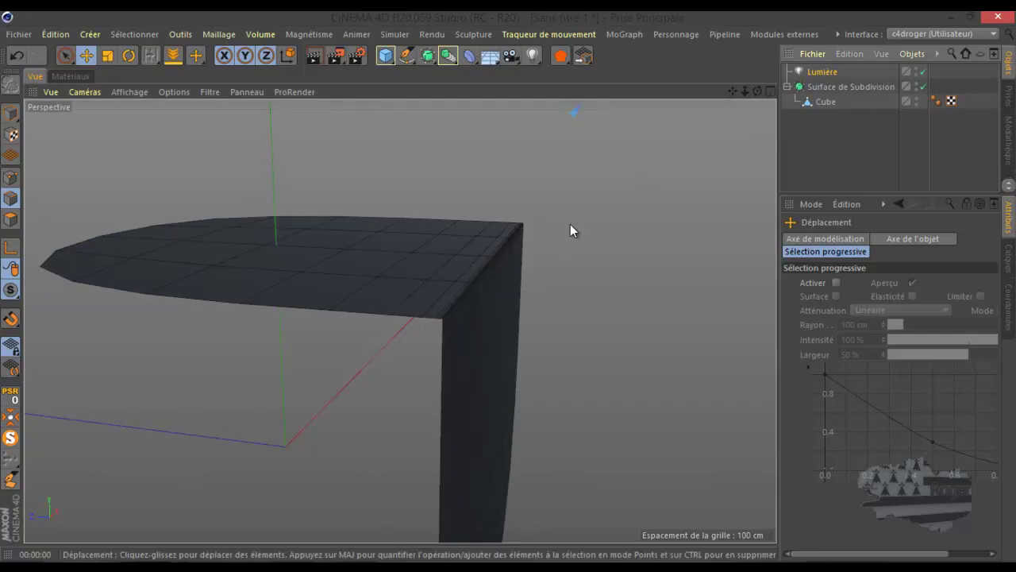
- Switch to the other open scene, lanborghini huracan.c4d
click(839, 34)
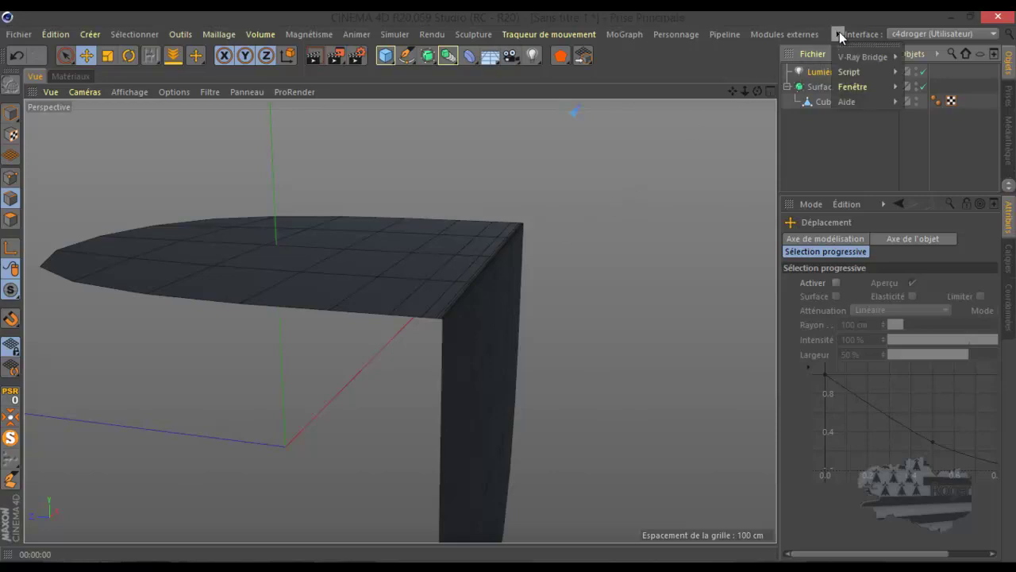
mouse_move(856, 86)
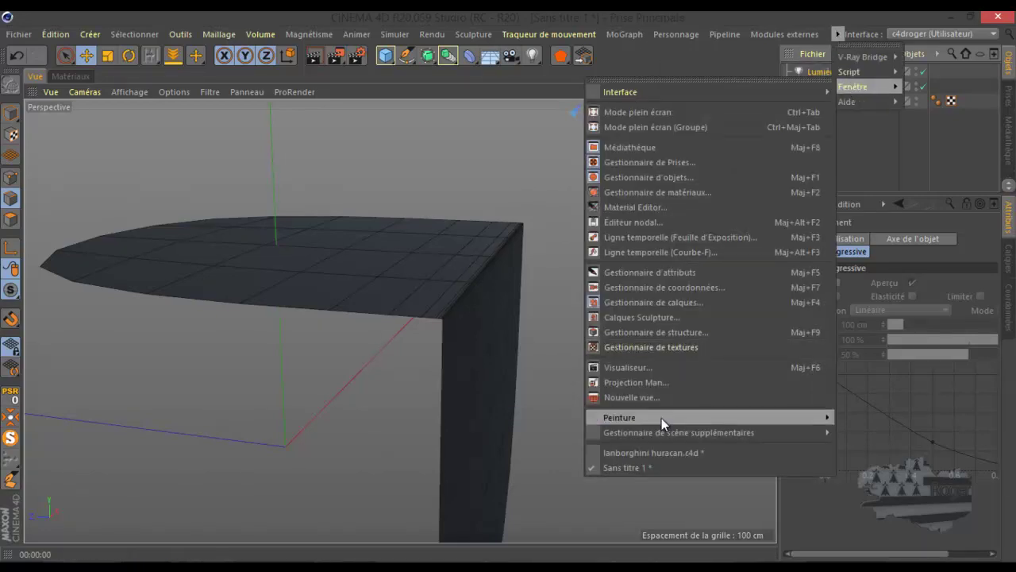
click(657, 452)
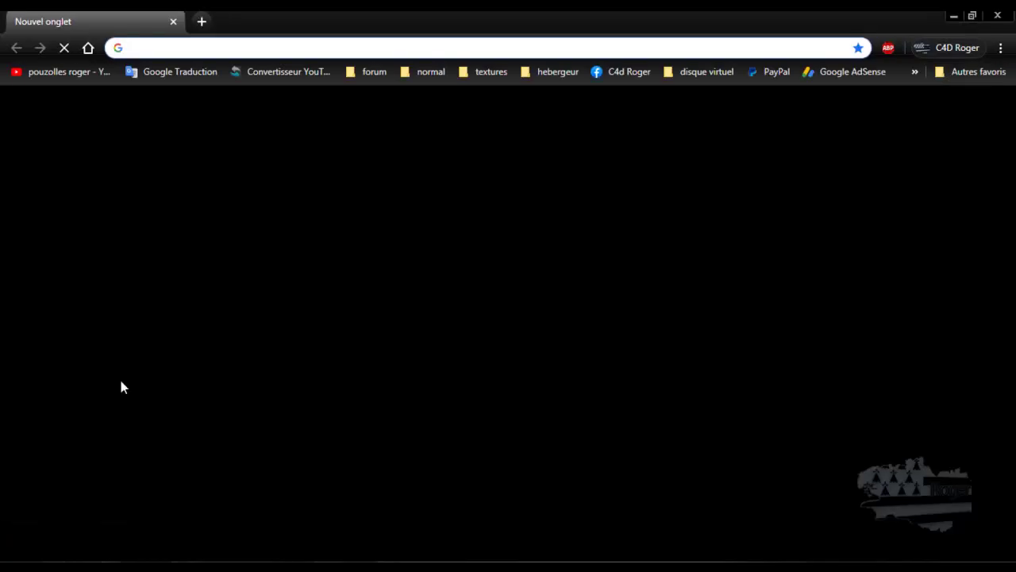
- Switch to Chrome and open the bookmarked YouTube channel of the tutorial's author
click(71, 72)
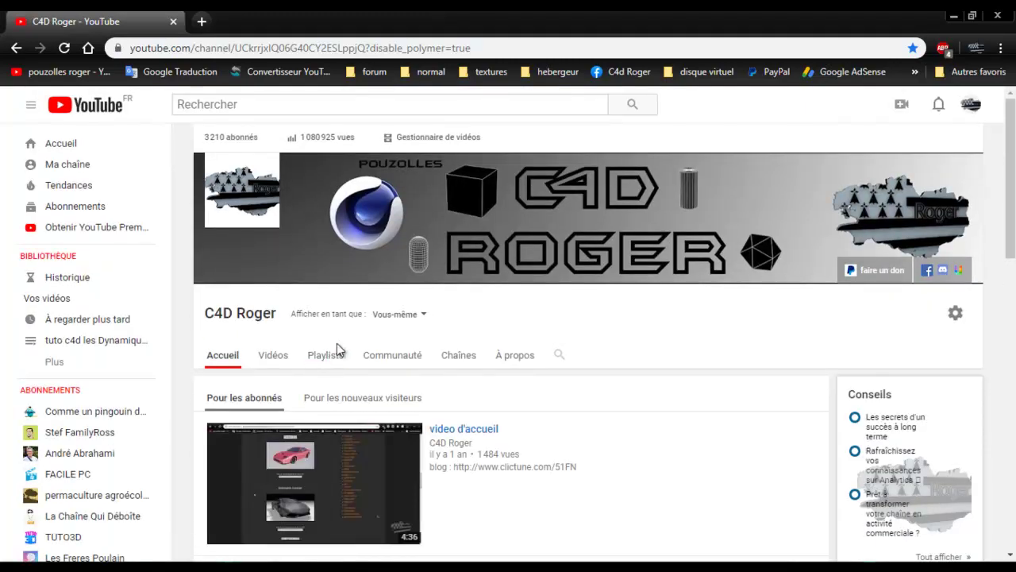
- Look through the channel's created playlists, including the additional ones beyond the initially displayed list
click(324, 359)
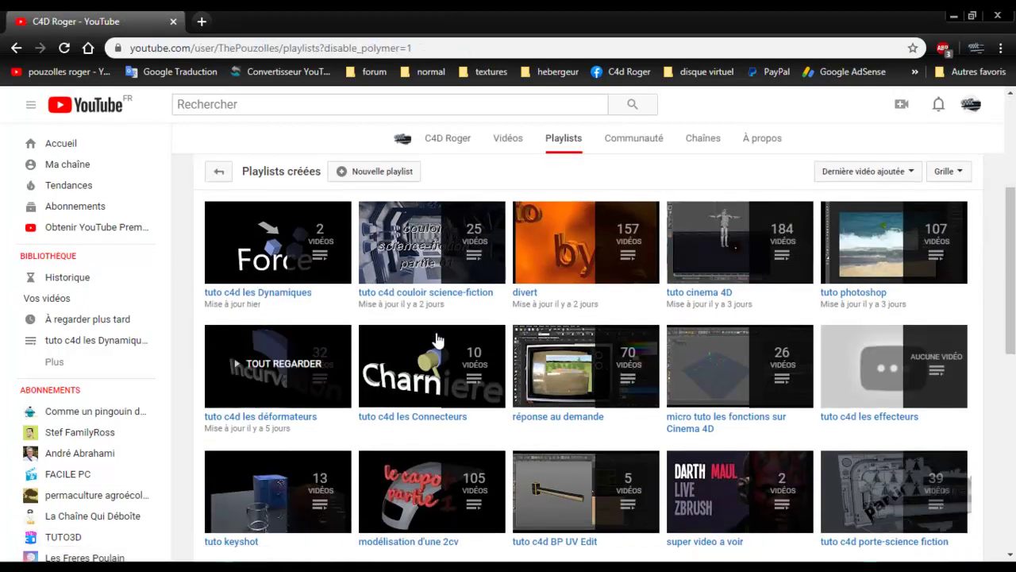
scroll(442, 340, down, 2)
scroll(441, 339, up, 2)
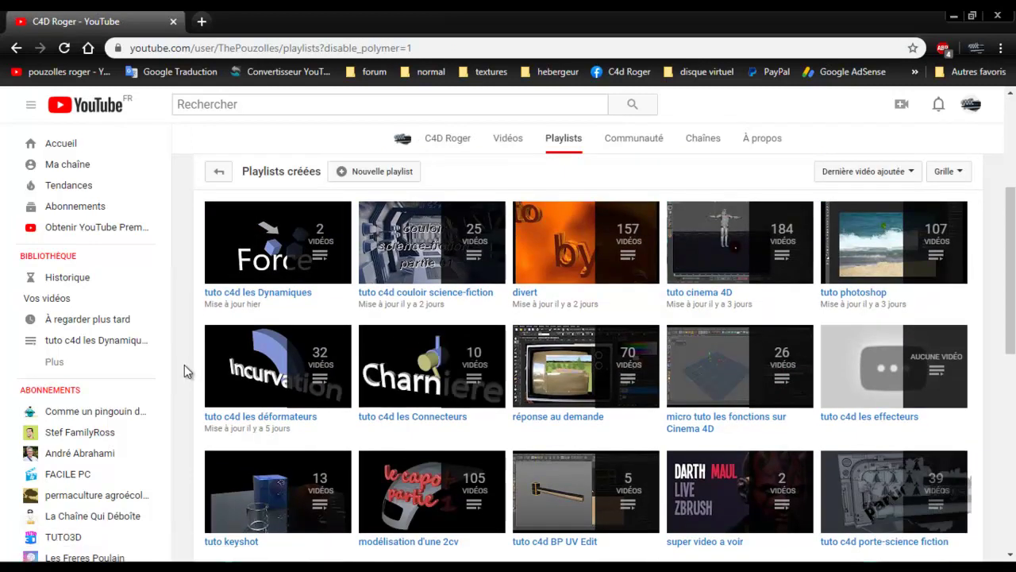
scroll(188, 370, down, 6)
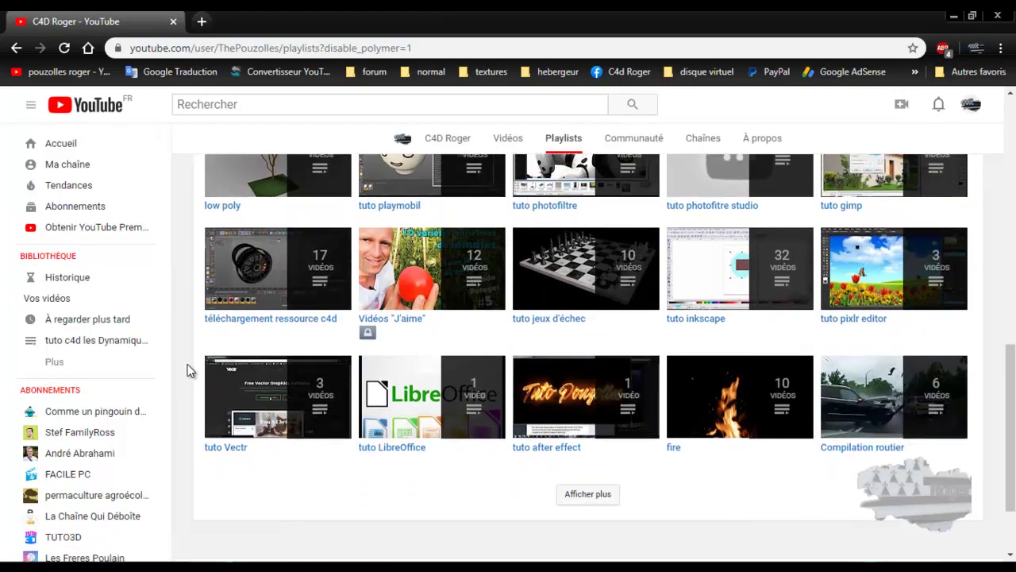
scroll(189, 370, down, 2)
click(594, 389)
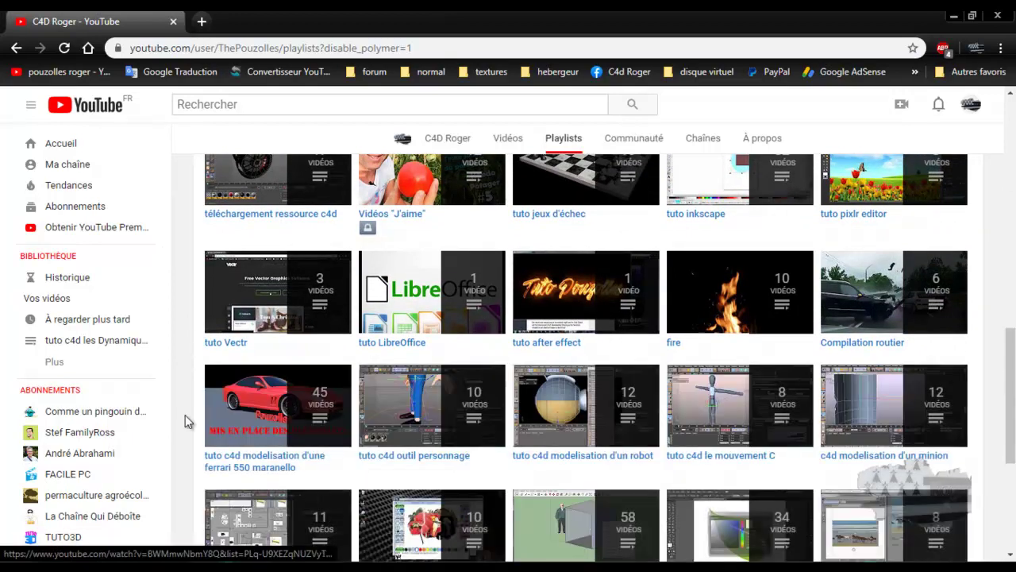
scroll(185, 414, down, 1)
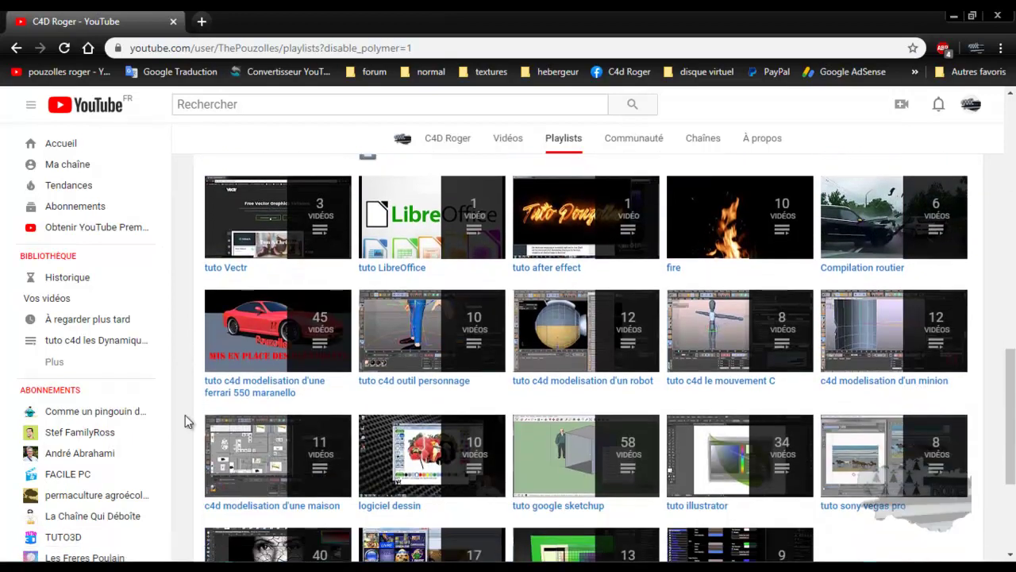
scroll(185, 415, down, 1)
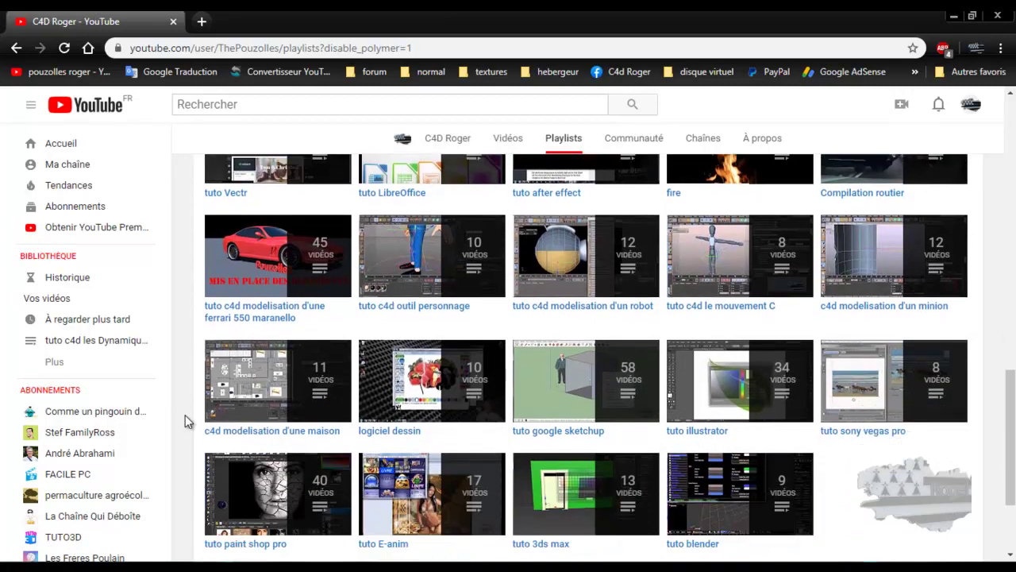
scroll(185, 415, up, 5)
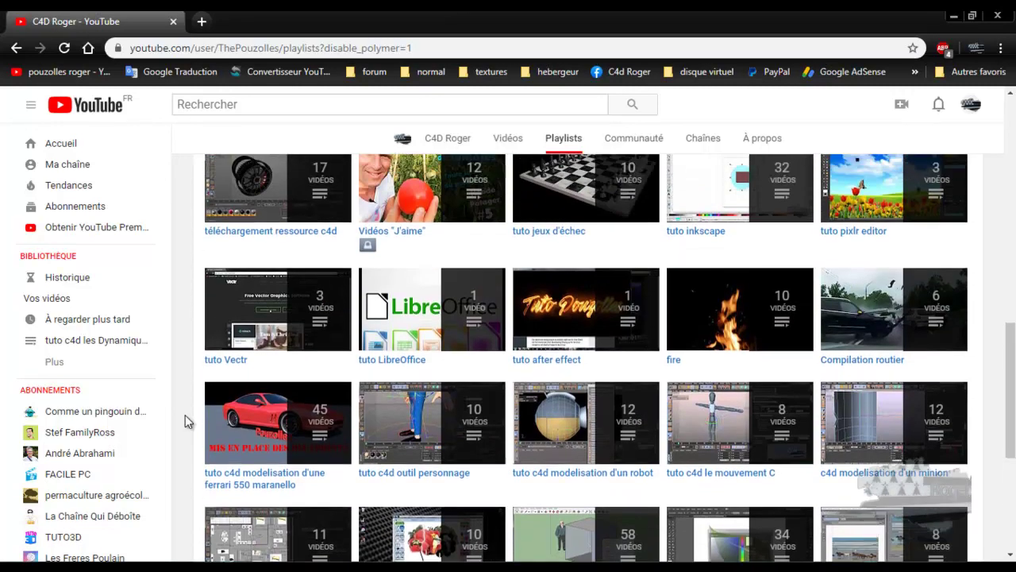
scroll(185, 414, up, 6)
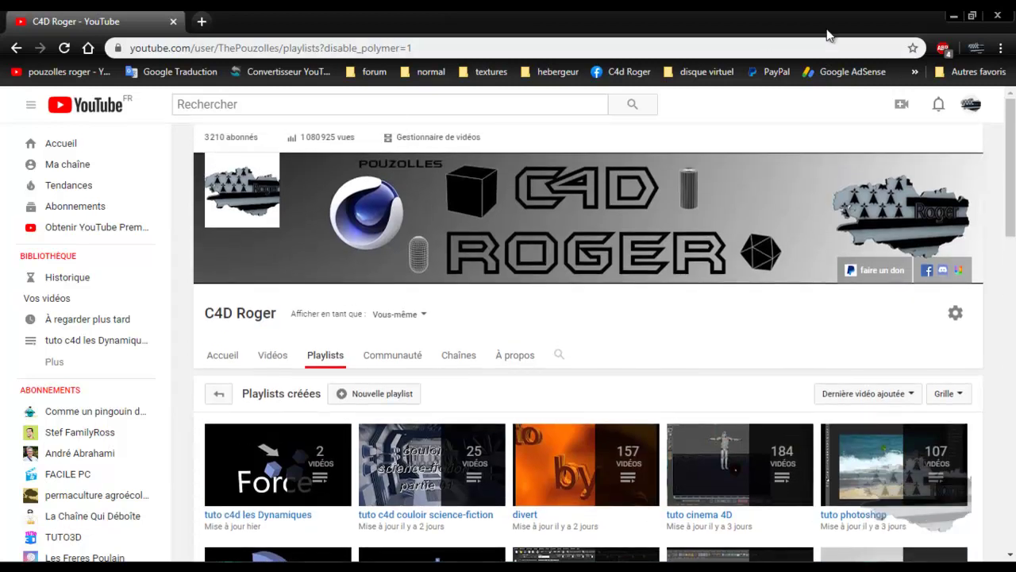
- Return to the Lamborghini scene in Cinema 4D and enlarge the object list to reveal more of the hierarchy
click(956, 16)
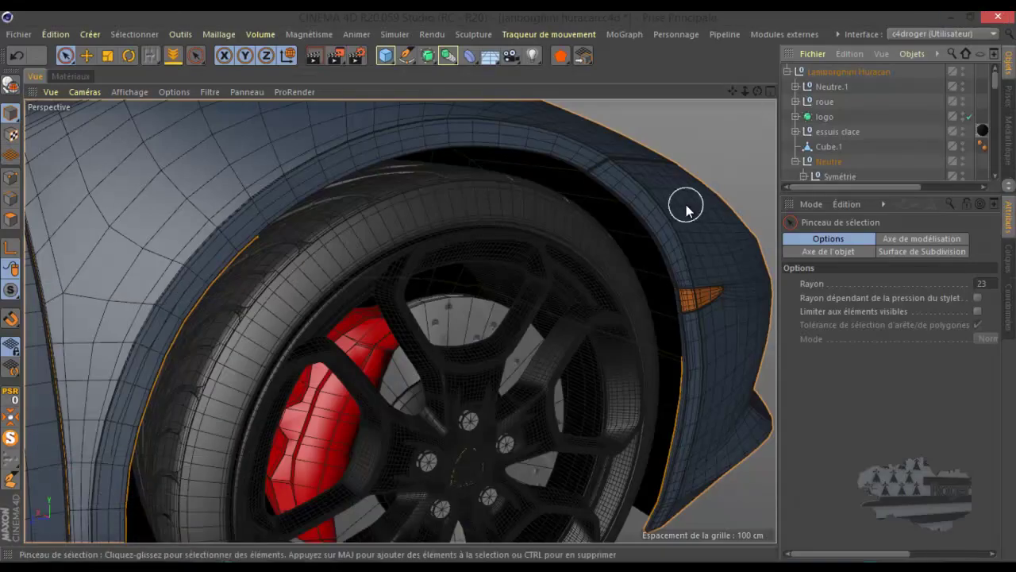
scroll(687, 210, down, 4)
scroll(686, 209, up, 3)
scroll(399, 140, up, 4)
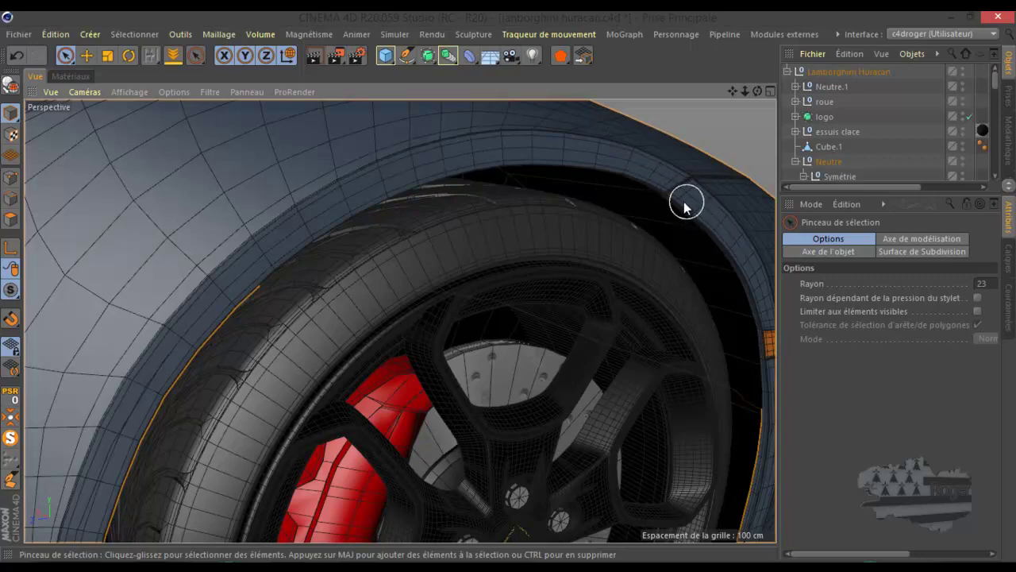
drag(842, 192, 842, 389)
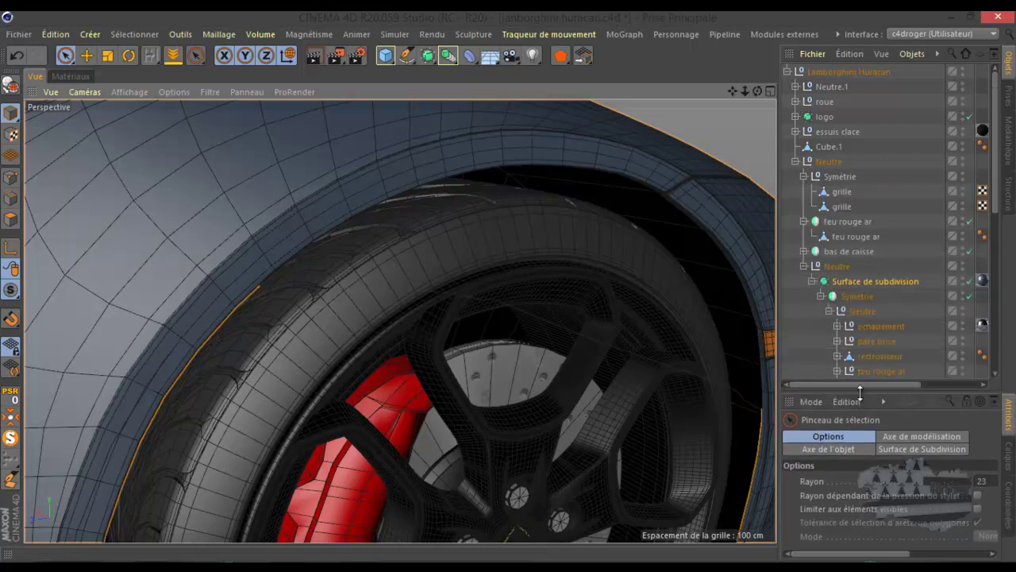
- Compare the wheel arch with Surface de subdivision off and on in Ombrage de Gouraud, and restore Ombrage de Gouraud (lignes)
click(869, 281)
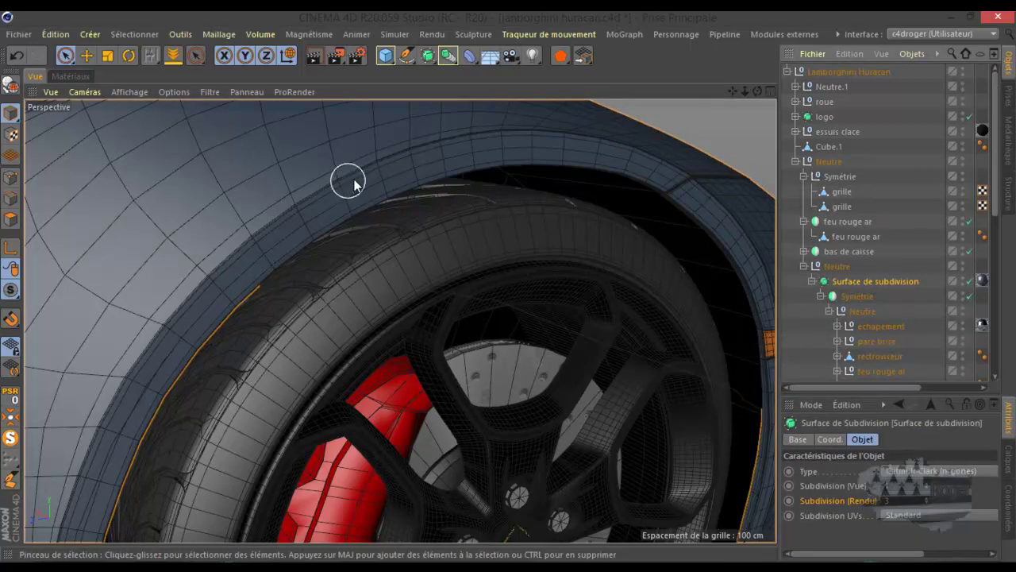
click(969, 281)
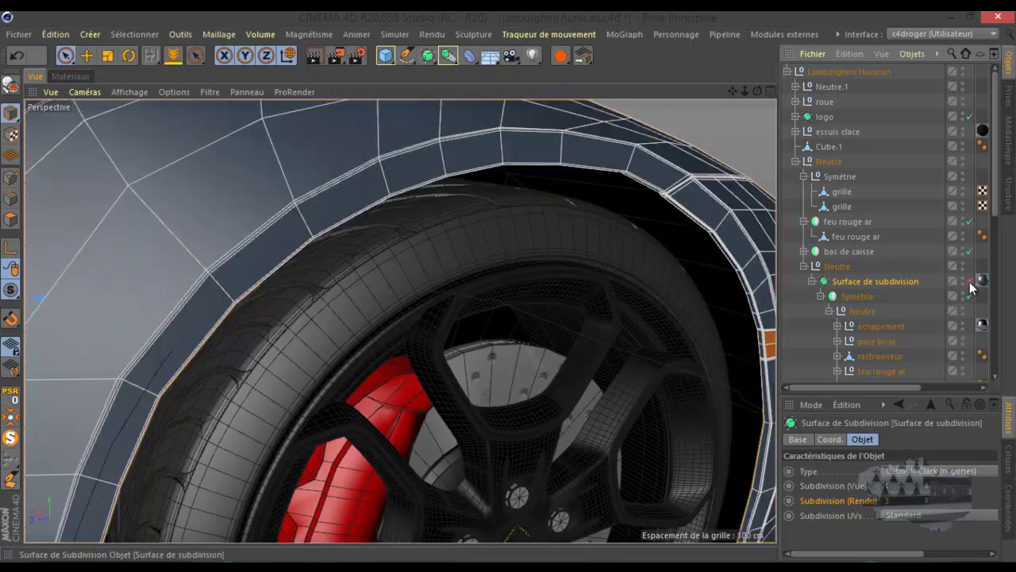
click(135, 92)
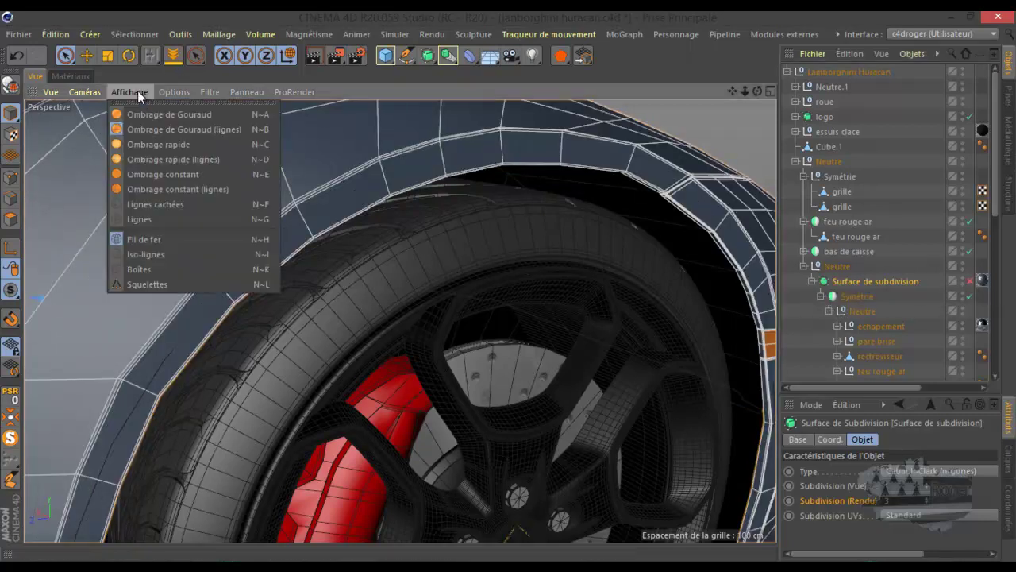
click(140, 114)
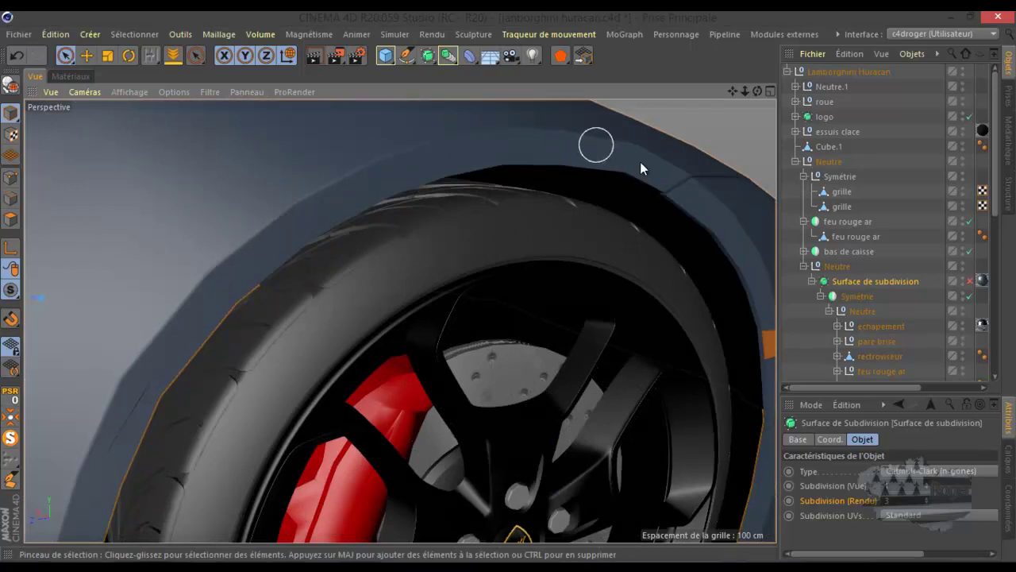
click(969, 281)
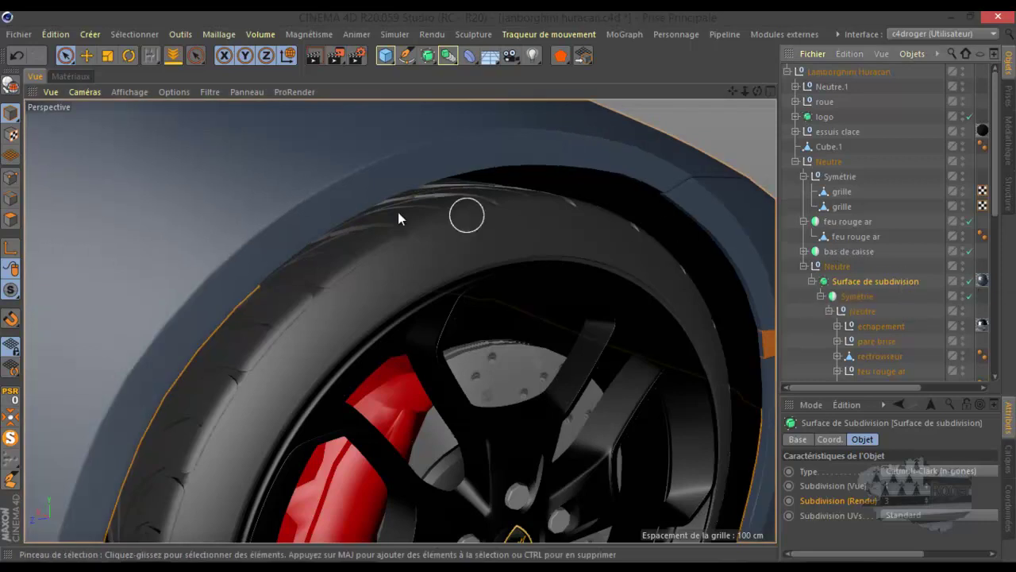
click(135, 92)
click(143, 127)
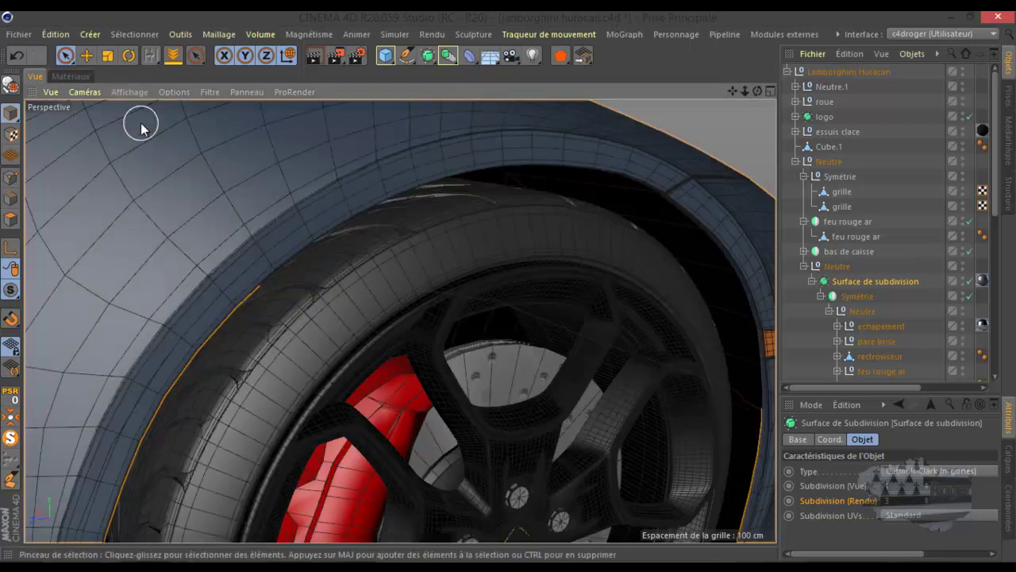
- Disable the car body's Surface de subdivision and activate the Move tool in point mode
click(87, 54)
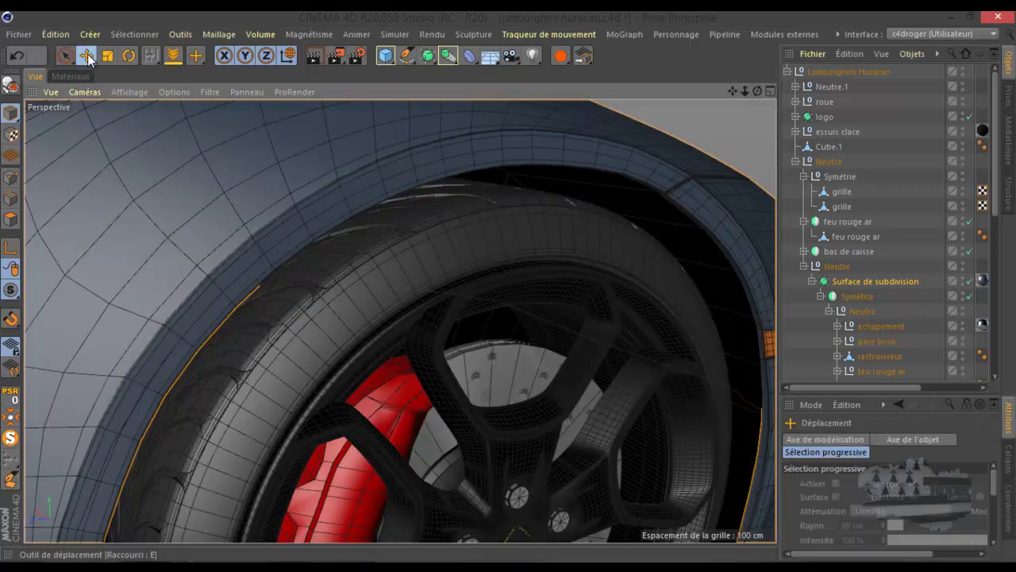
click(970, 282)
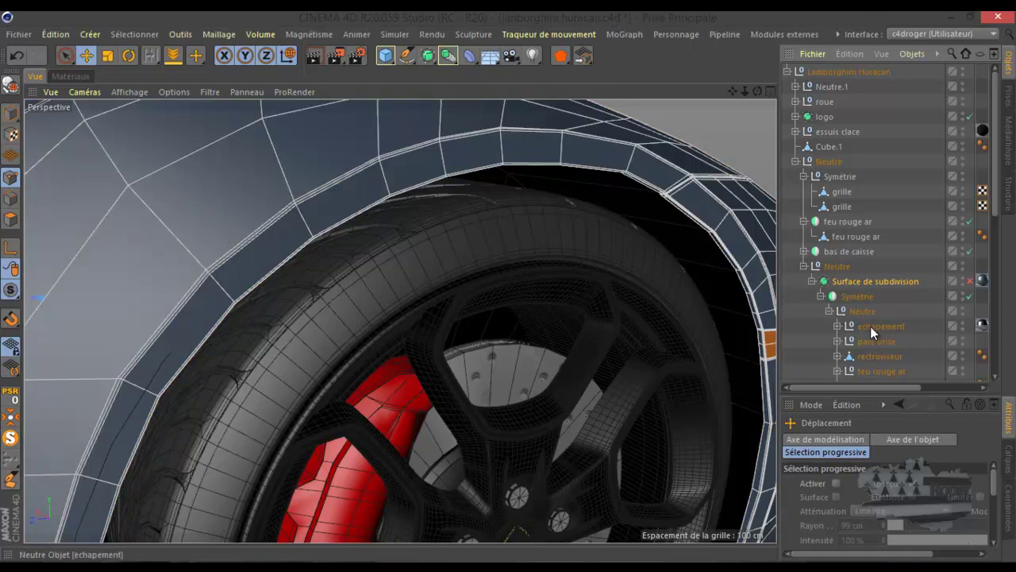
click(874, 370)
scroll(876, 371, down, 3)
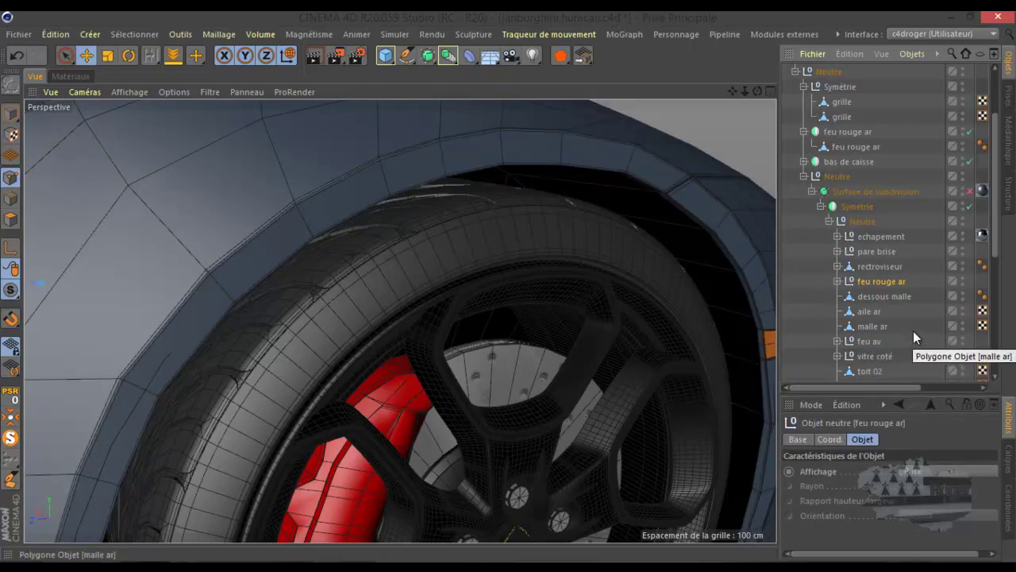
scroll(913, 332, down, 3)
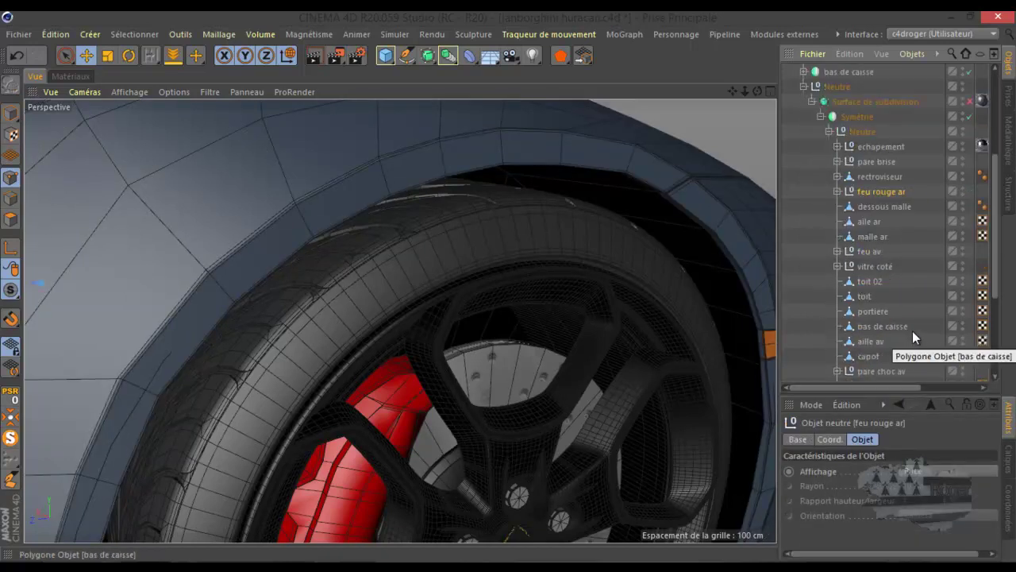
click(880, 371)
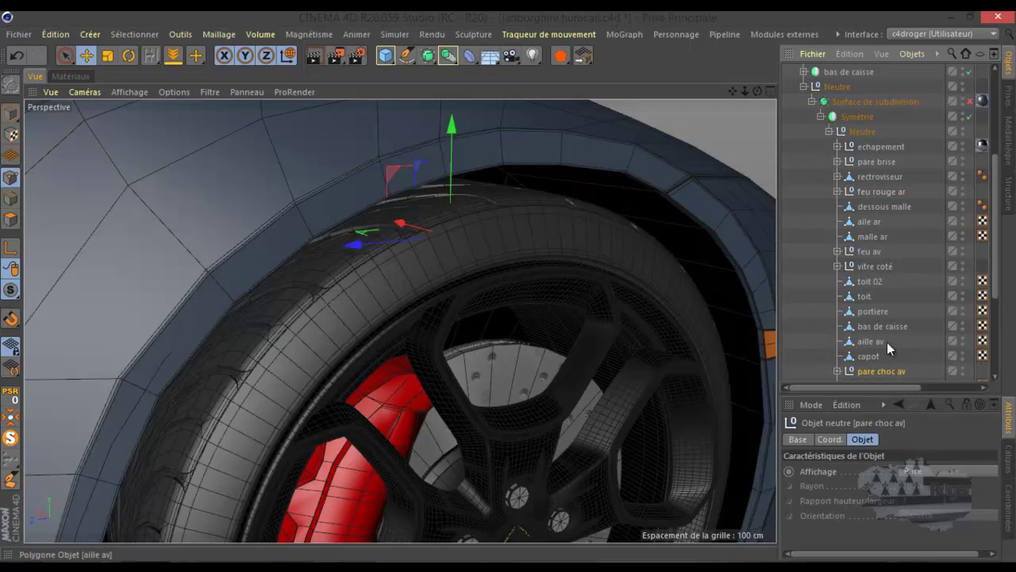
scroll(887, 342, down, 3)
click(878, 312)
click(885, 343)
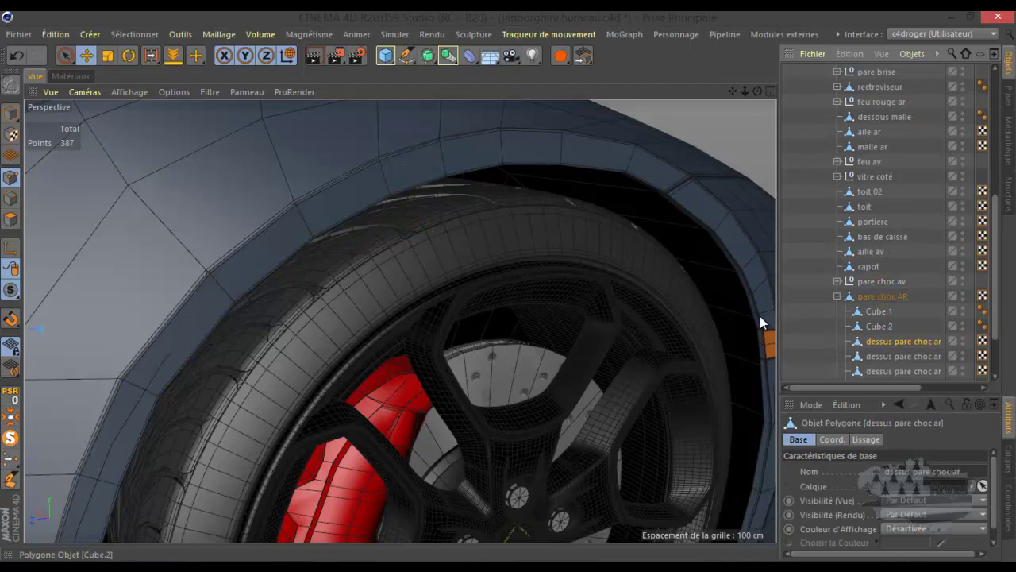
- Select the front fender object aille av in the viewport using model mode, and display its points
click(9, 117)
click(220, 208)
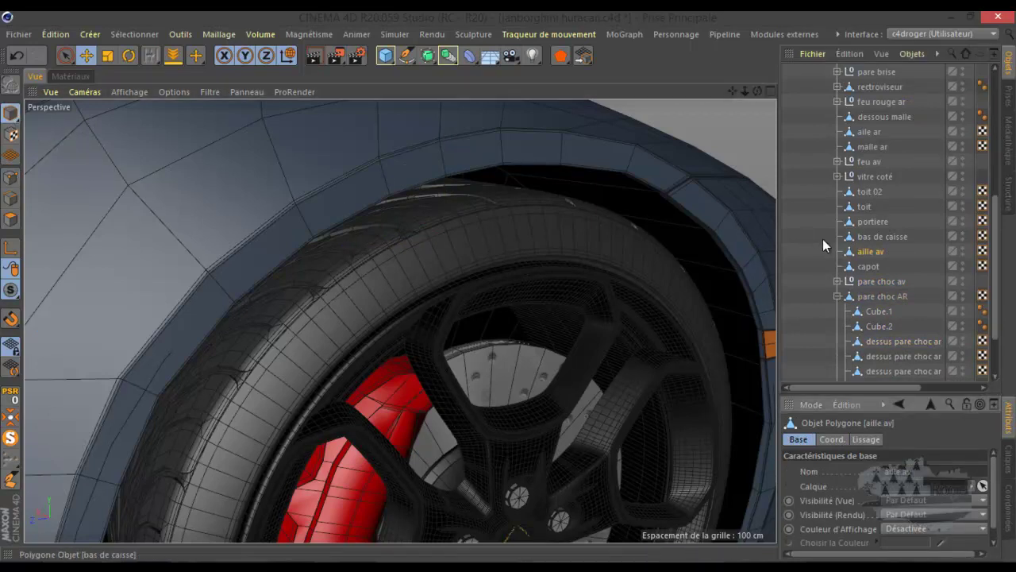
click(12, 179)
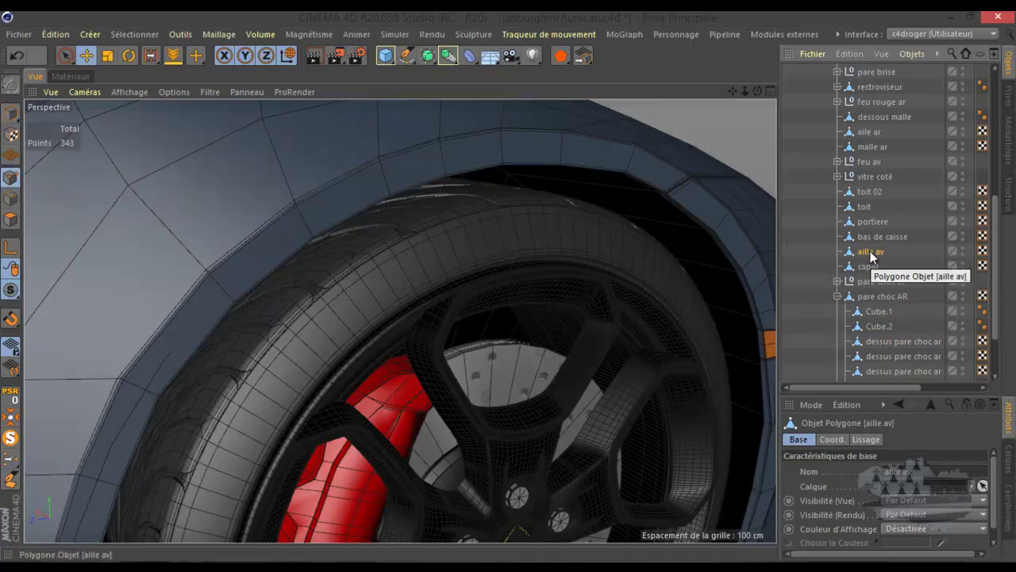
- Examine the front fender's edge lines around the wheel arch from the opposite side of the car, in point and model modes
scroll(477, 239, down, 5)
scroll(478, 240, down, 2)
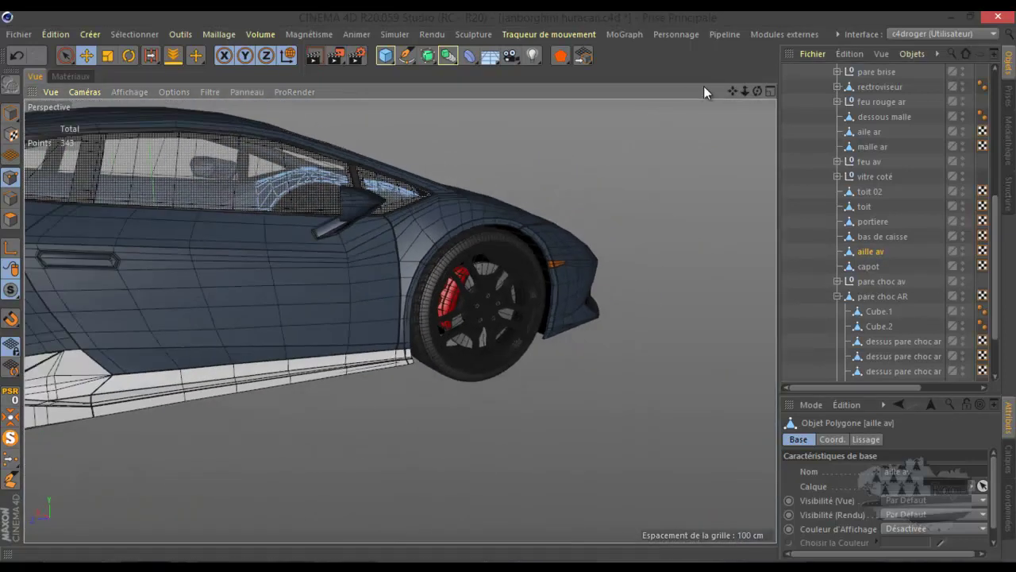
drag(757, 93, 508, 285)
drag(733, 90, 513, 290)
scroll(306, 290, up, 10)
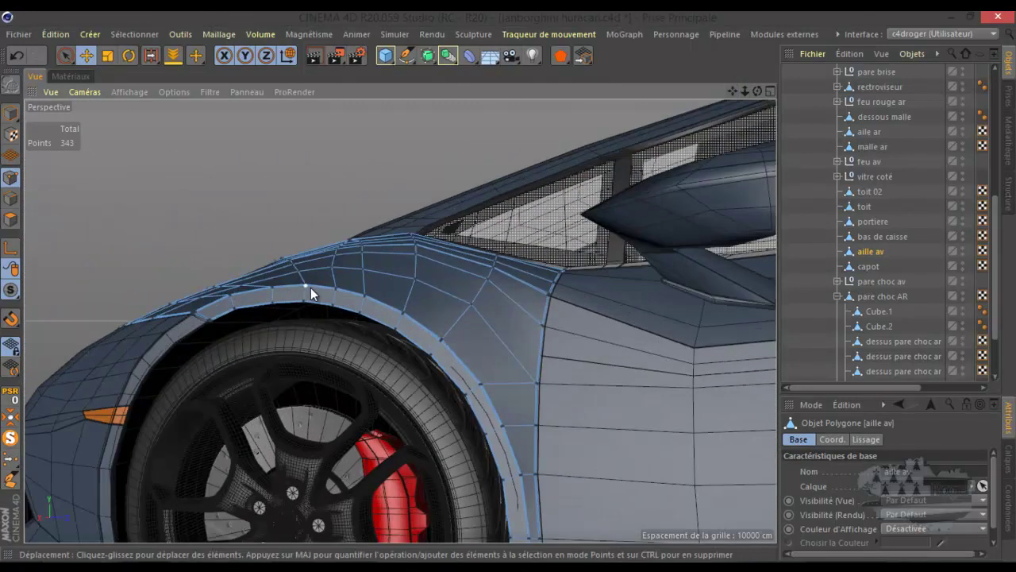
scroll(316, 294, down, 5)
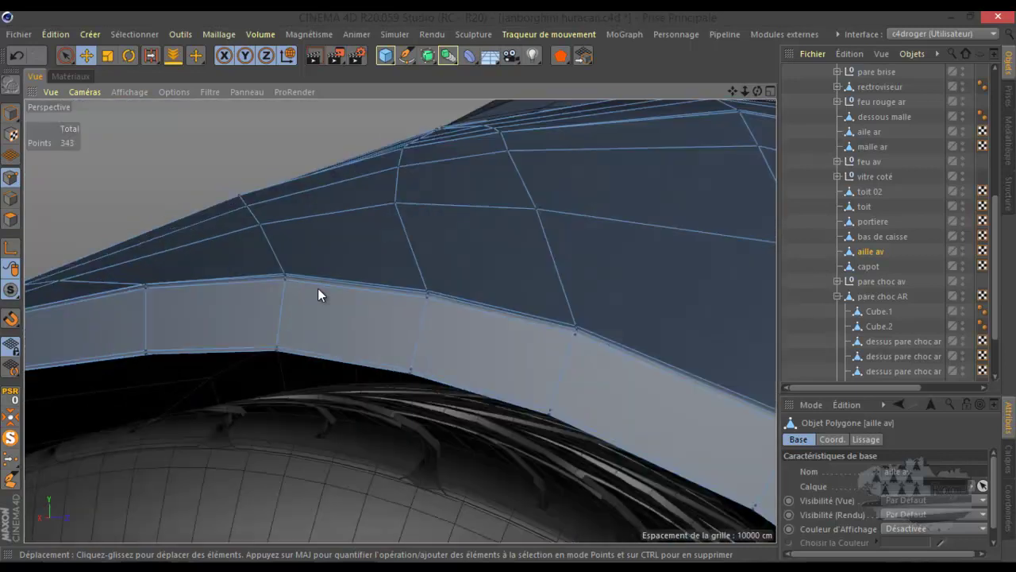
drag(759, 91, 509, 286)
scroll(508, 292, down, 2)
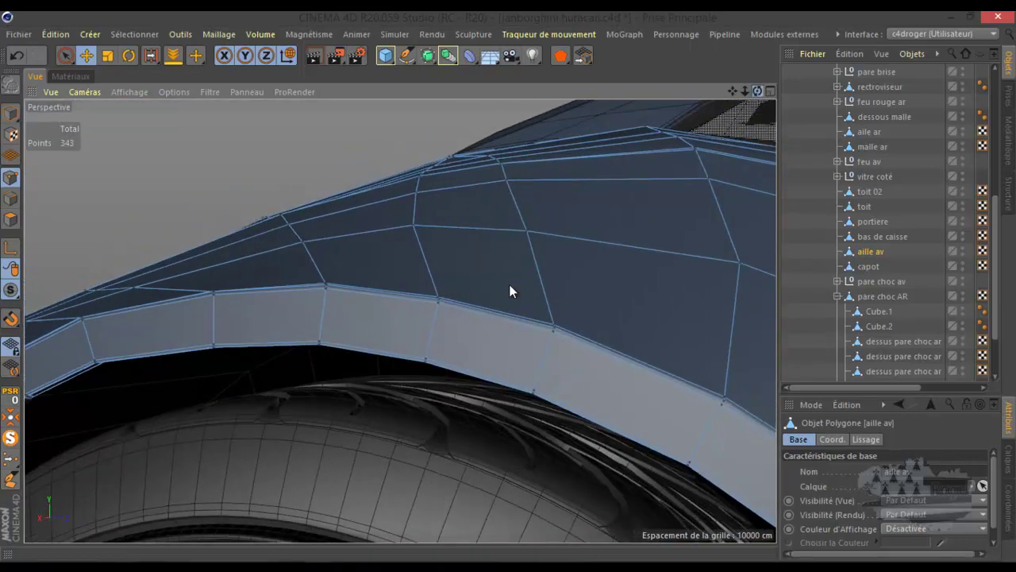
drag(743, 87, 509, 292)
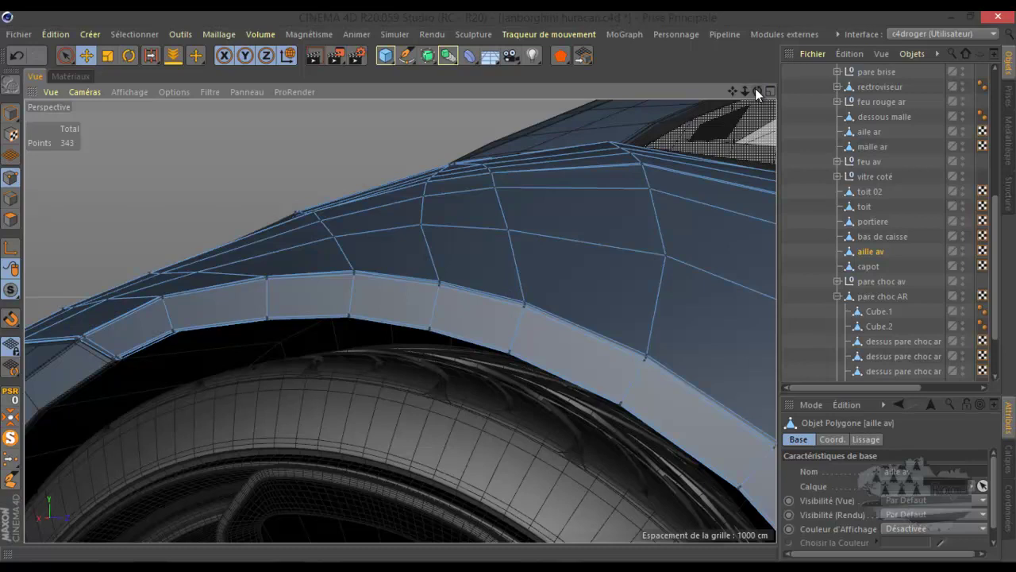
drag(755, 89, 509, 285)
click(12, 114)
drag(754, 91, 513, 291)
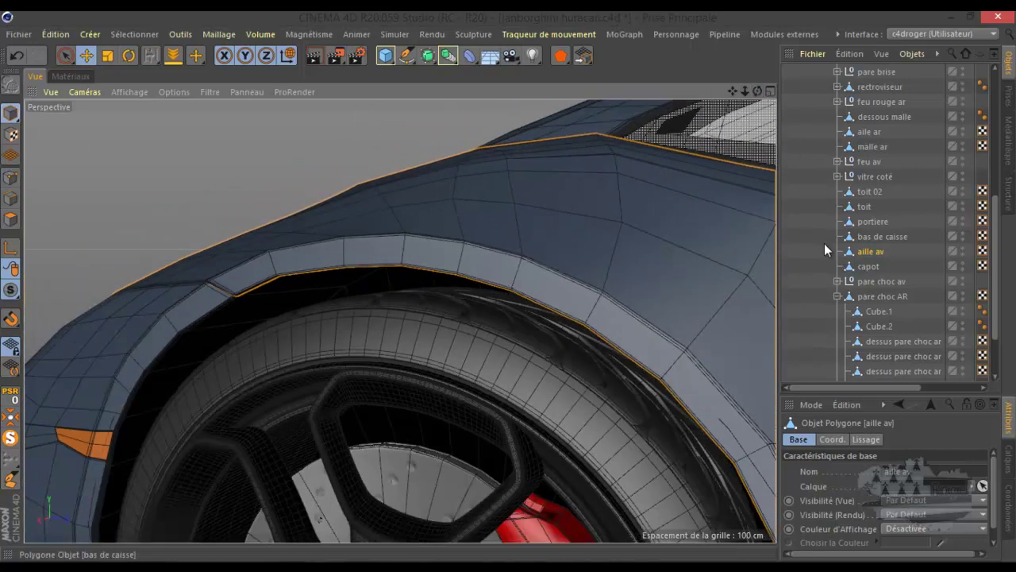
- In point mode, select two neighbouring points of aille av along the upper edge of the wheel-arch lip
click(13, 179)
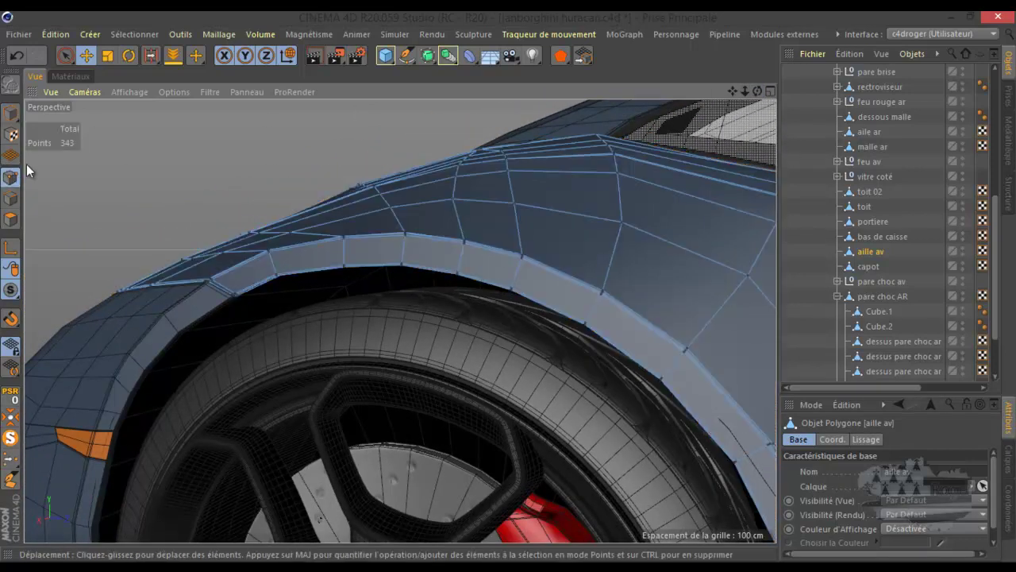
scroll(374, 233, up, 5)
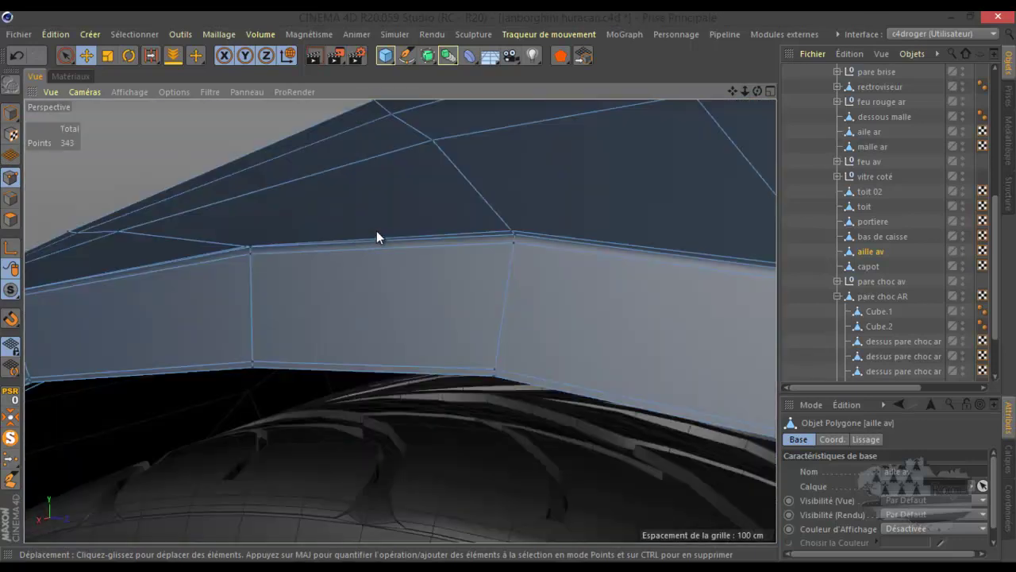
click(250, 248)
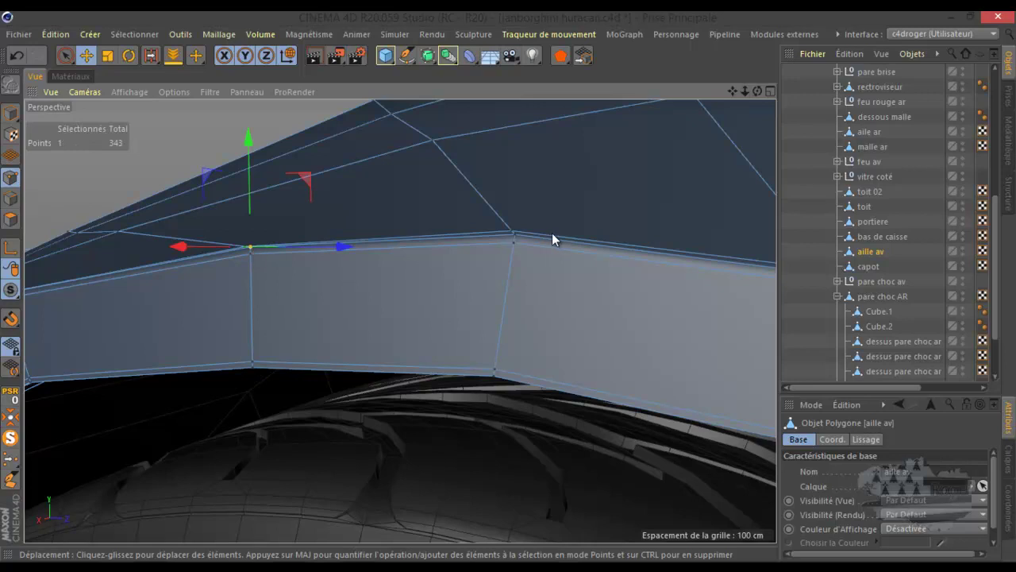
shift+click(514, 233)
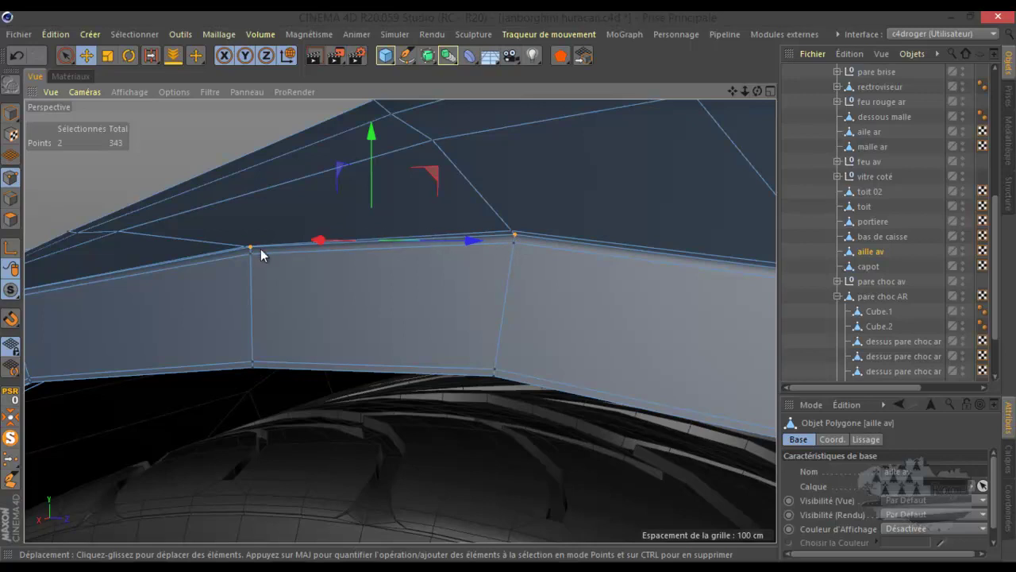
- Select three consecutive points of aille av along the upper edge of the wheel-arch lip
scroll(334, 252, down, 7)
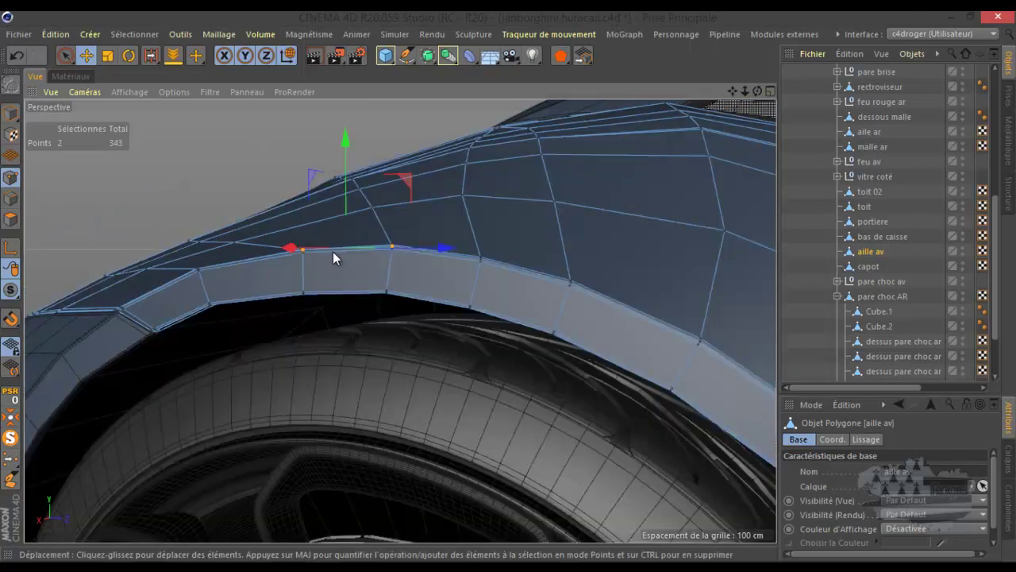
scroll(358, 251, up, 3)
alt+drag(358, 251, 428, 261)
scroll(429, 261, up, 4)
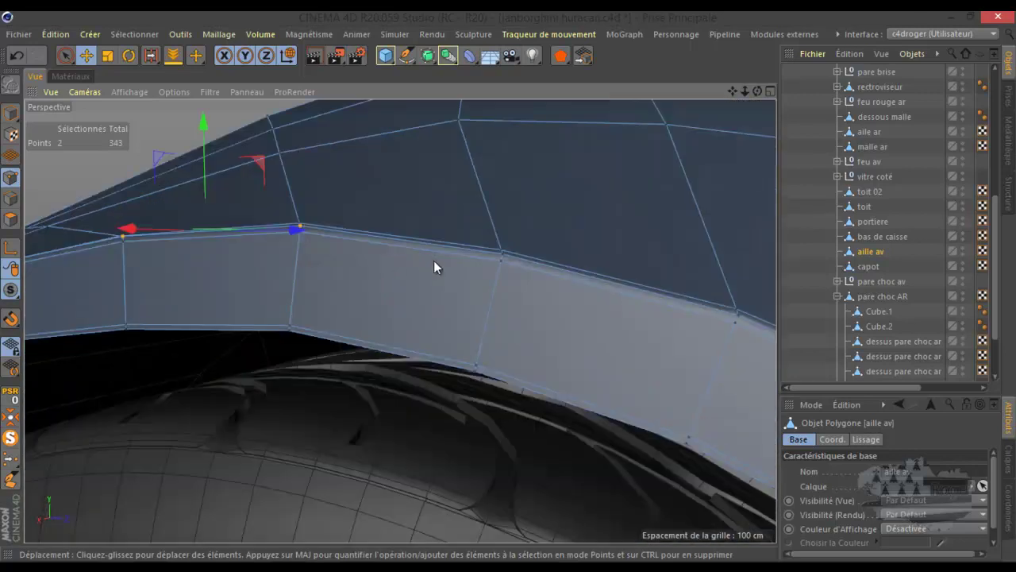
ctrl+click(125, 237)
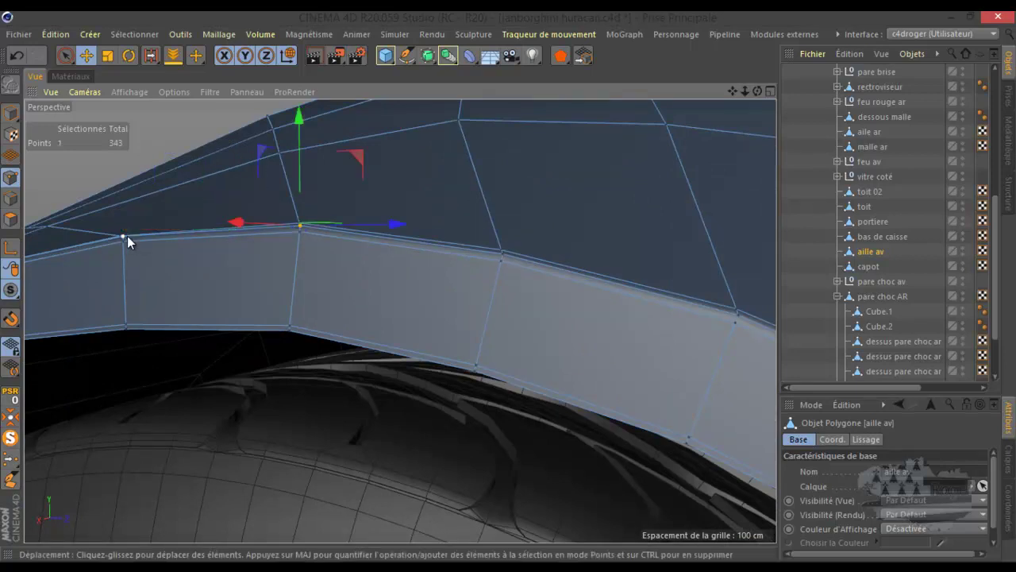
shift+click(501, 254)
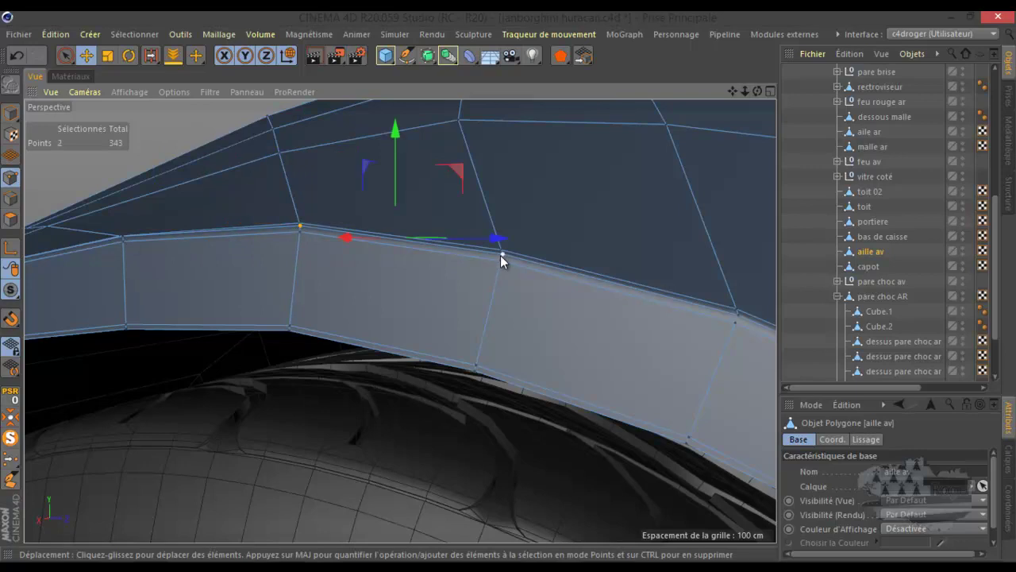
shift+click(125, 237)
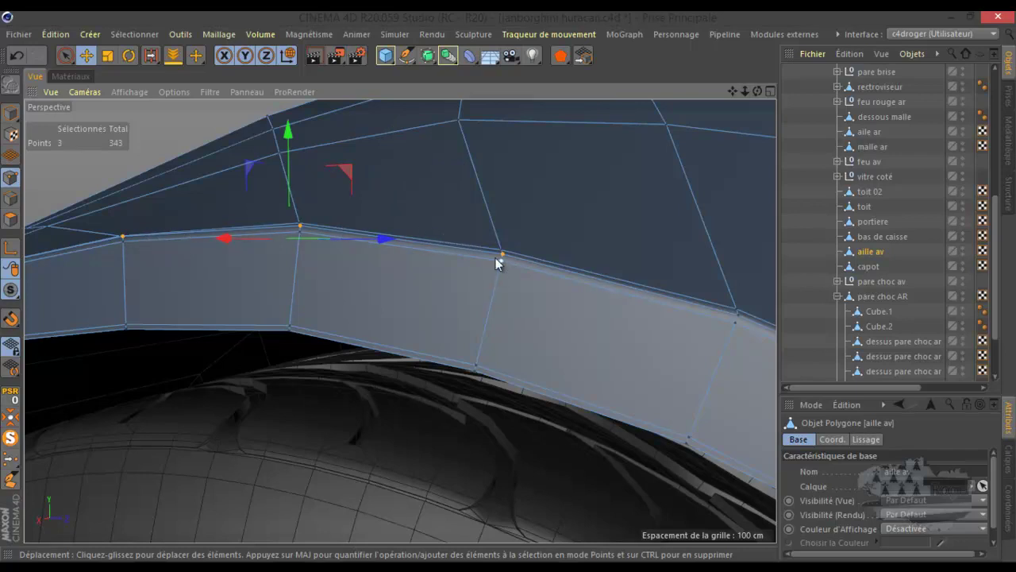
- Select three alternate points along the wheel-arch lip's upper edge, and replace that selection with the two points between them
alt+drag(502, 258, 566, 269)
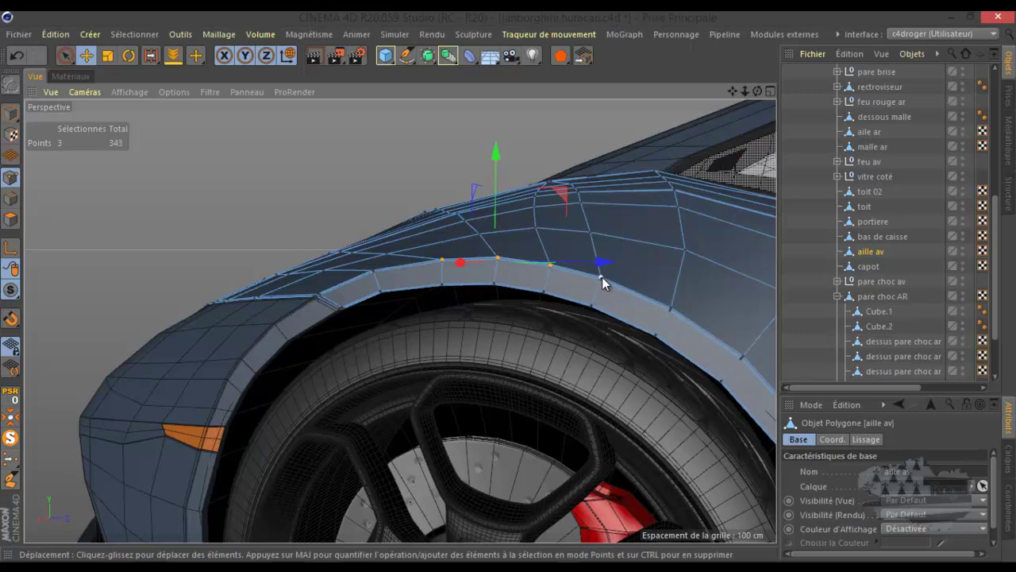
scroll(479, 280, down, 3)
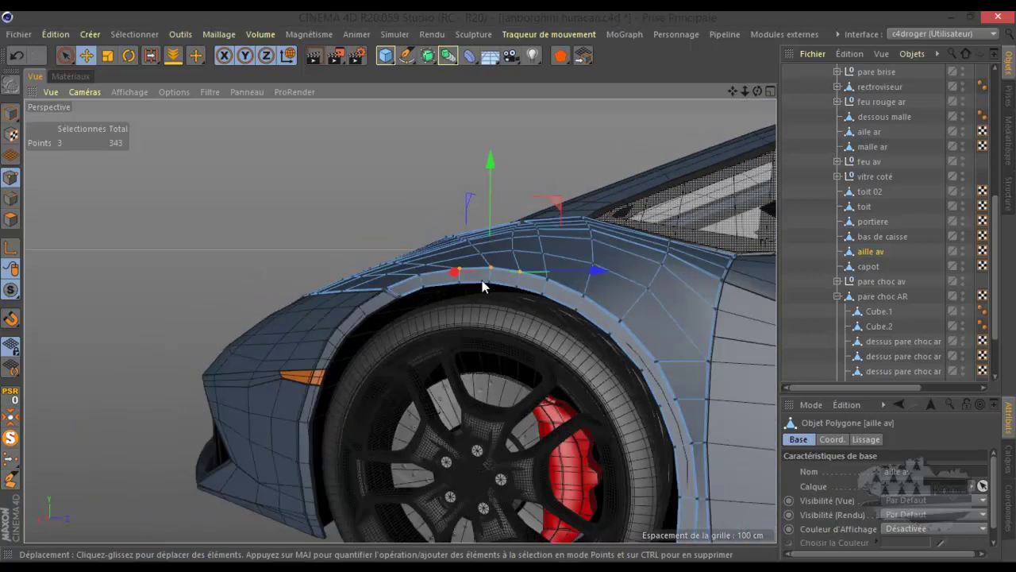
scroll(480, 281, up, 5)
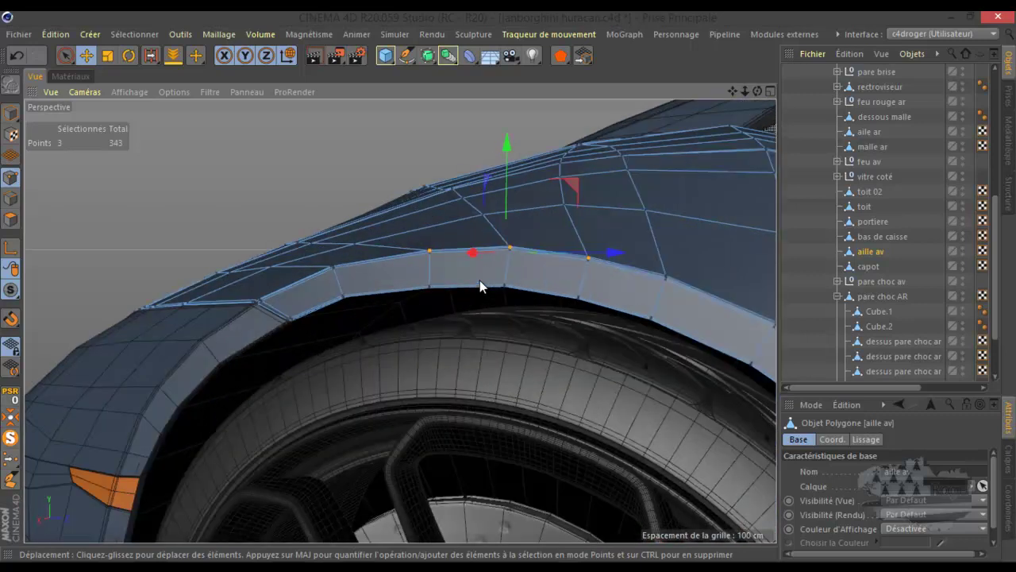
scroll(434, 260, up, 2)
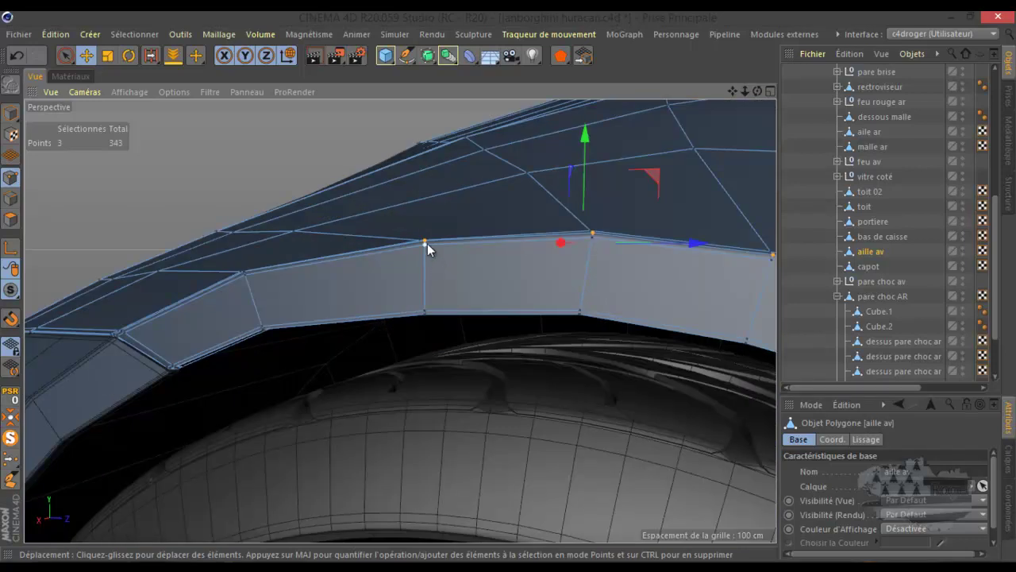
click(425, 241)
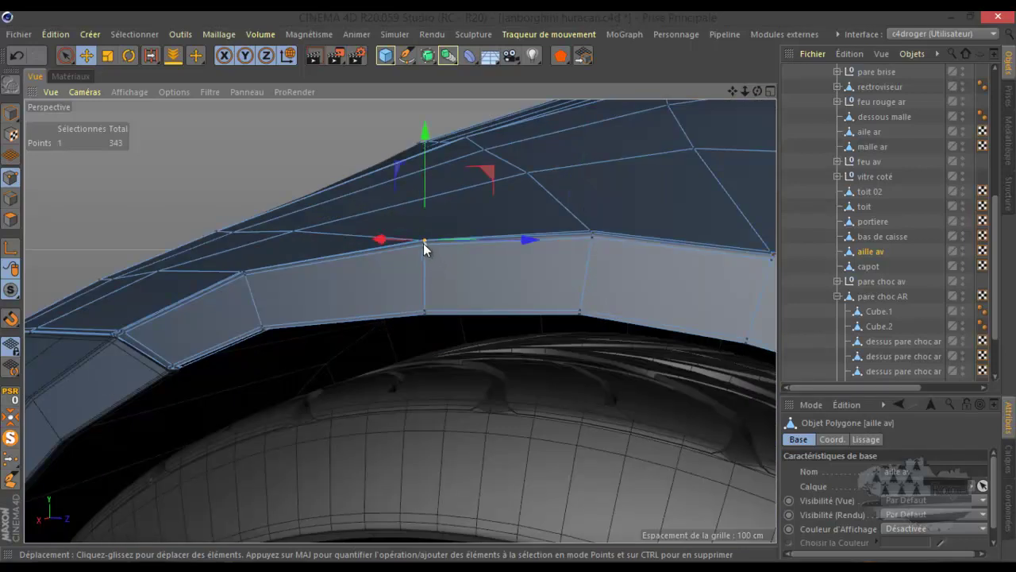
alt+drag(424, 243, 381, 238)
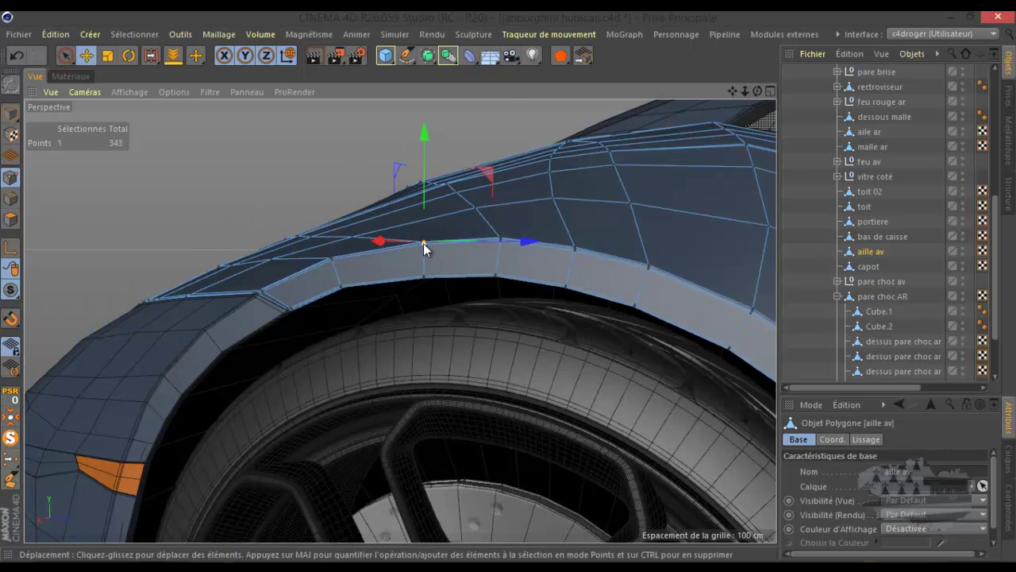
shift+click(576, 249)
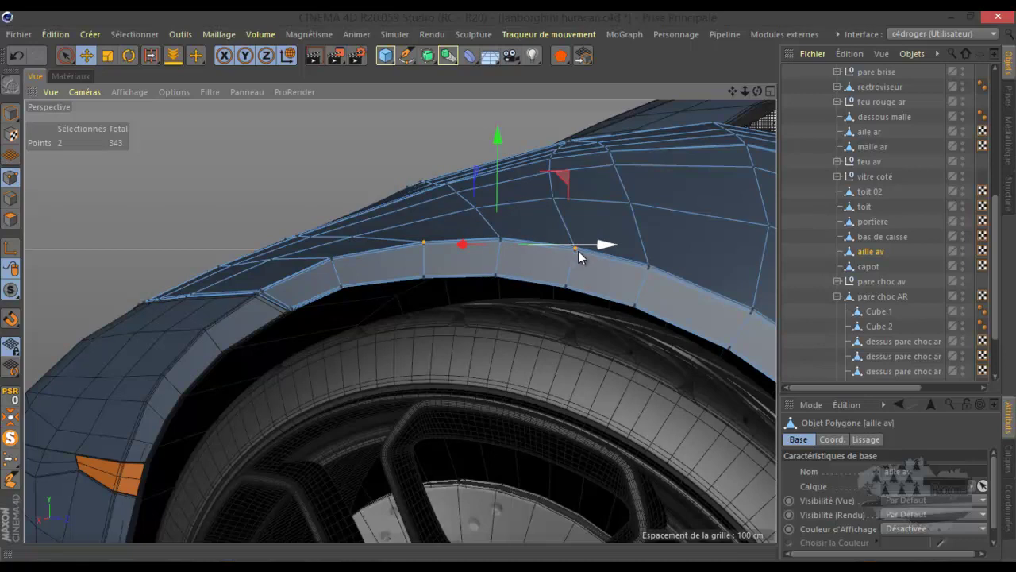
shift+click(754, 312)
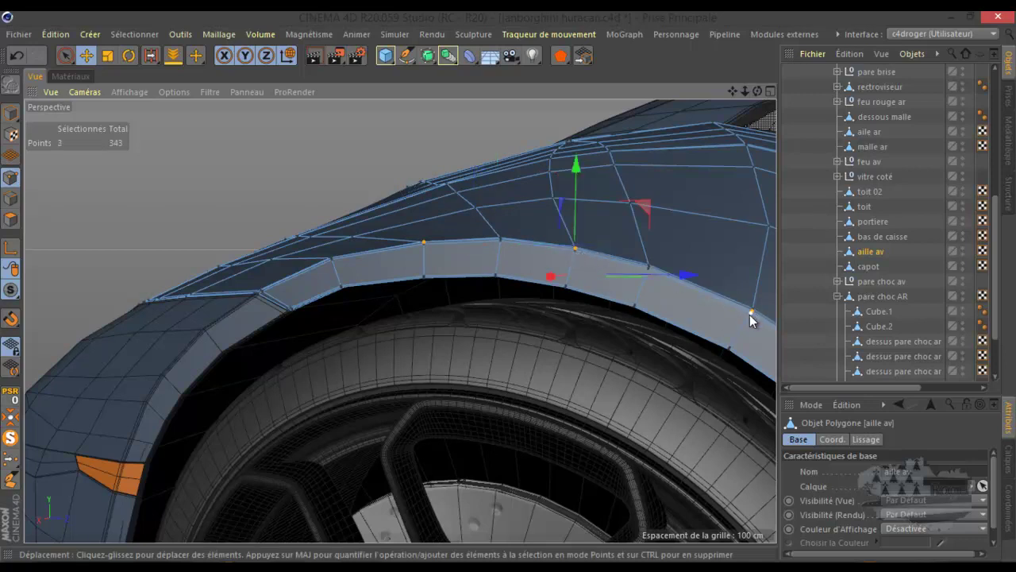
click(501, 238)
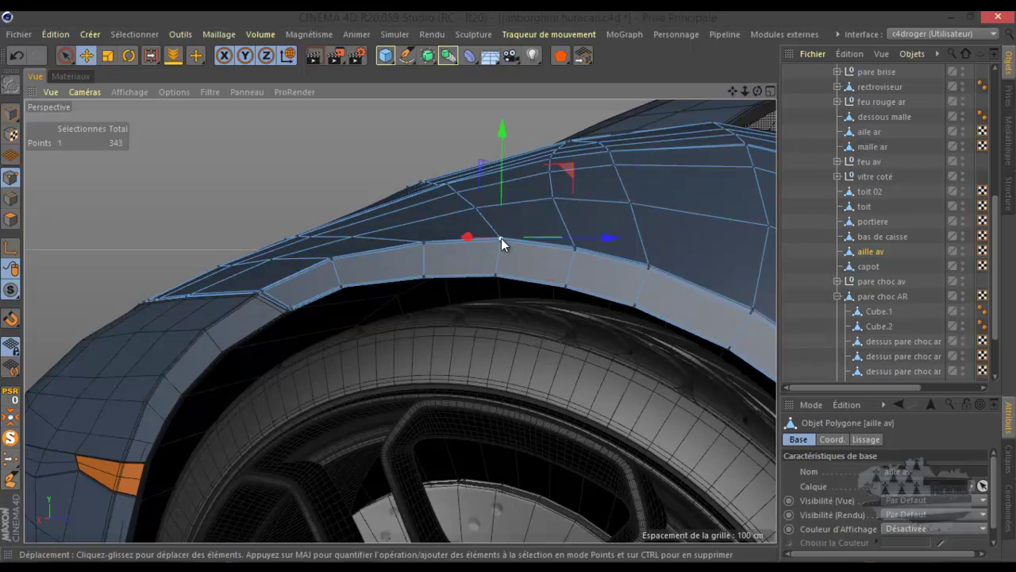
shift+click(649, 268)
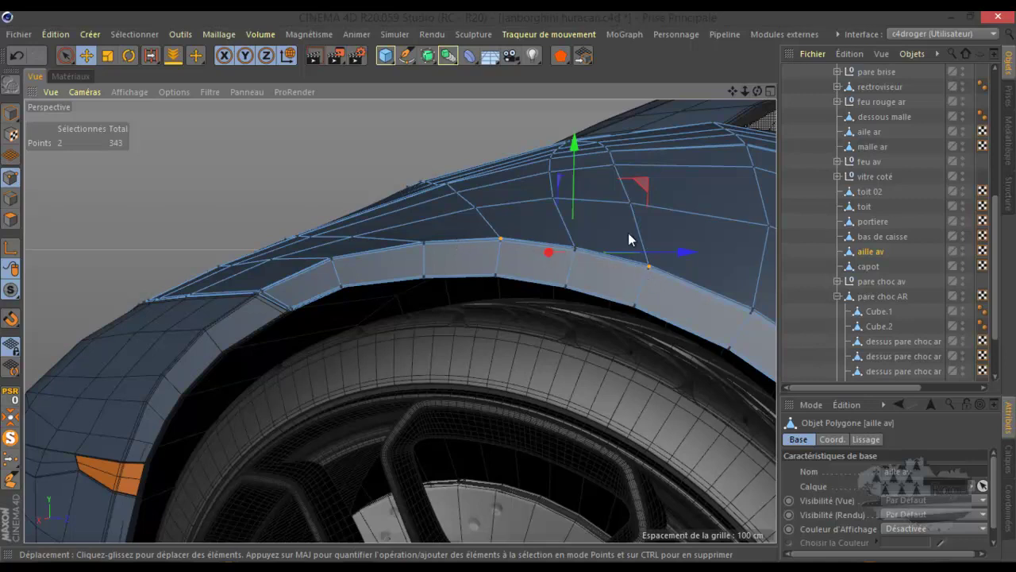
- Re-enable the car body's Surface de subdivision and examine the smoothed wheel-arch lip up close
scroll(937, 248, up, 4)
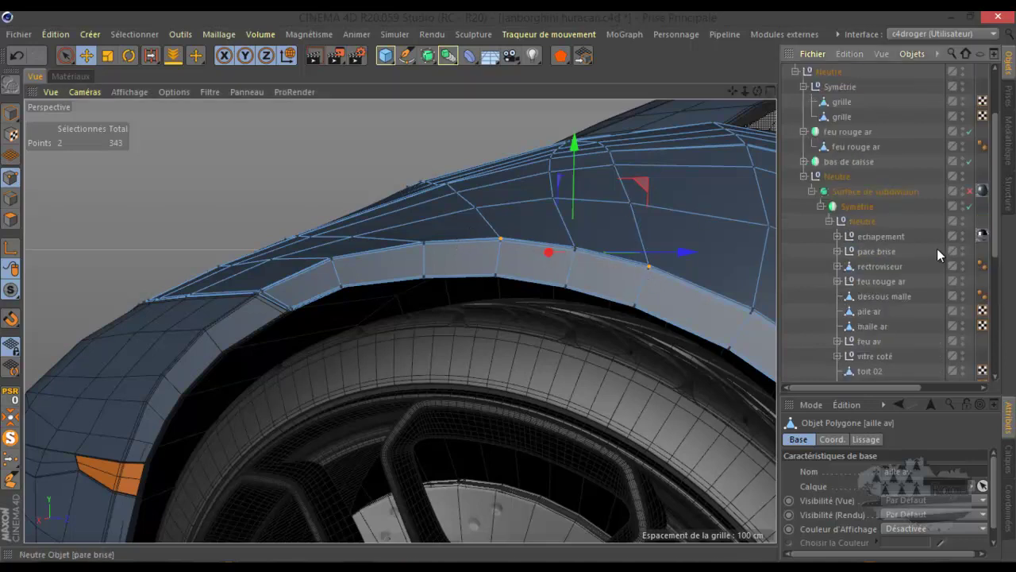
click(969, 192)
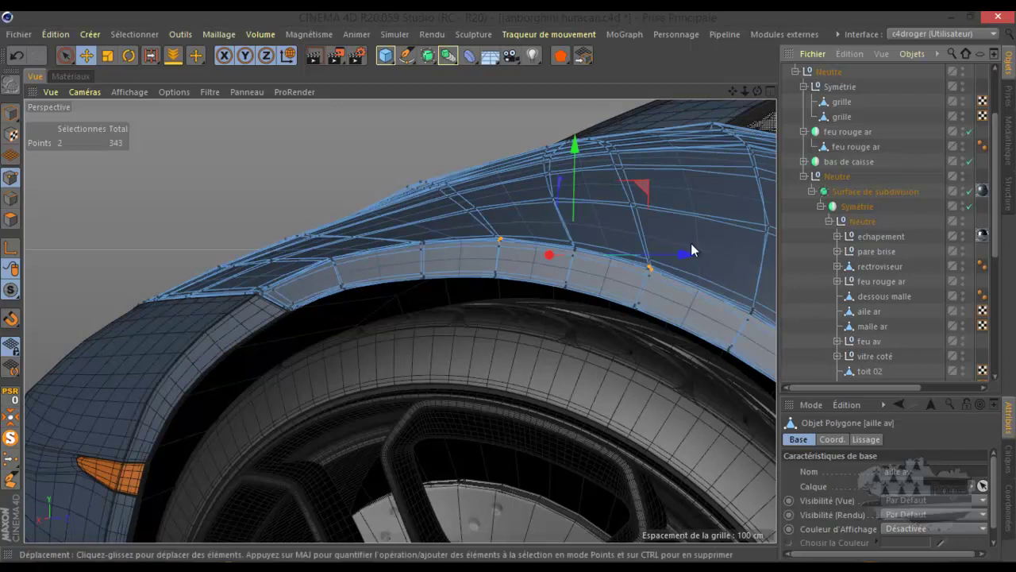
scroll(653, 256, up, 2)
scroll(654, 251, up, 1)
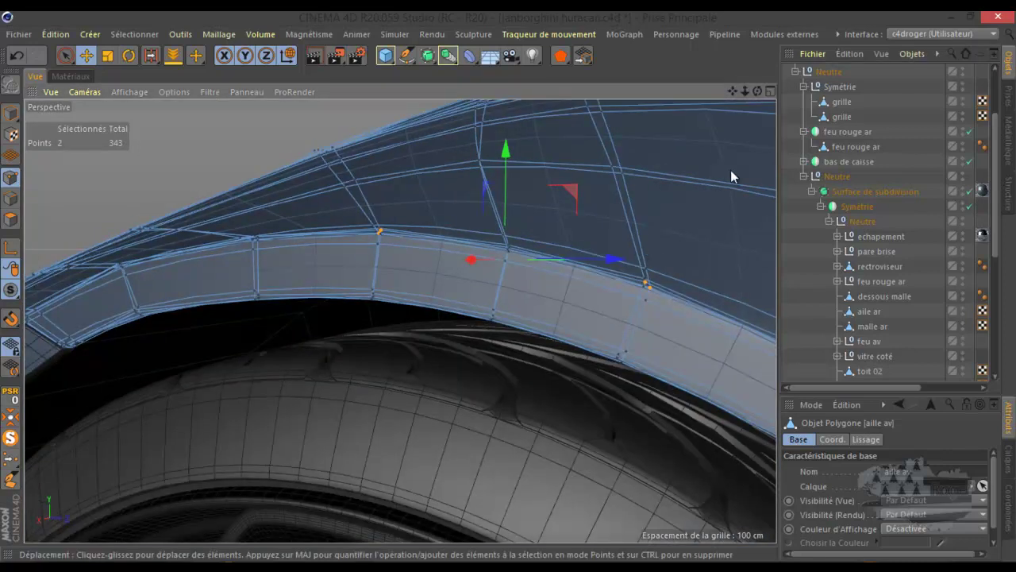
drag(757, 94, 508, 285)
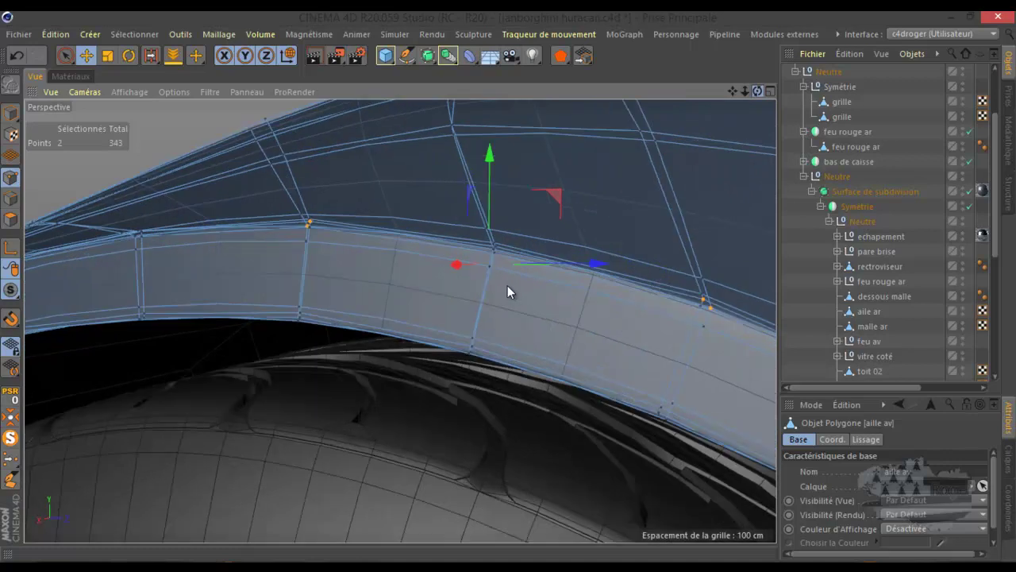
- Set the viewport display to shading without wireframe lines and clear the fender's point selection
click(131, 92)
click(143, 109)
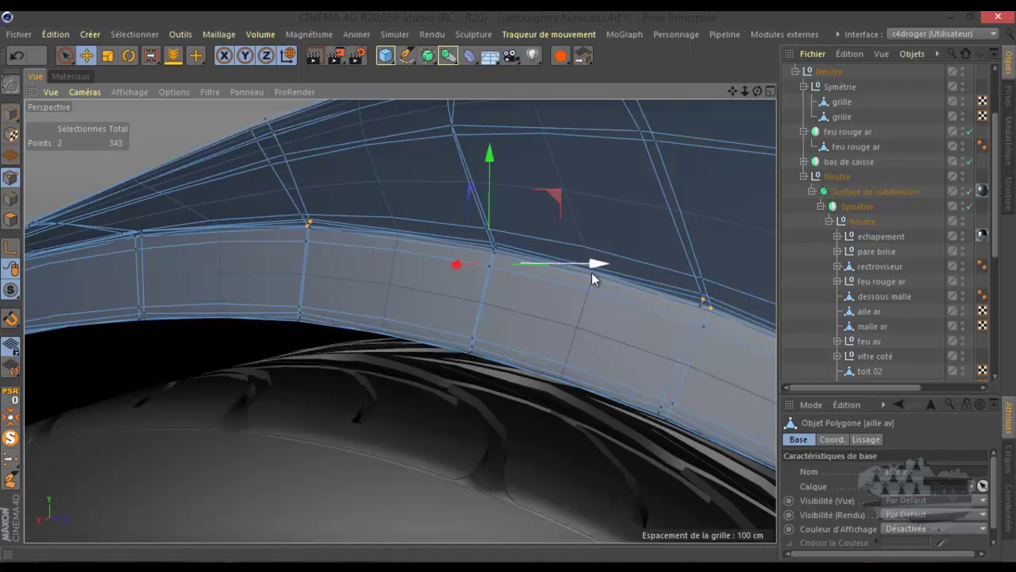
scroll(510, 304, down, 10)
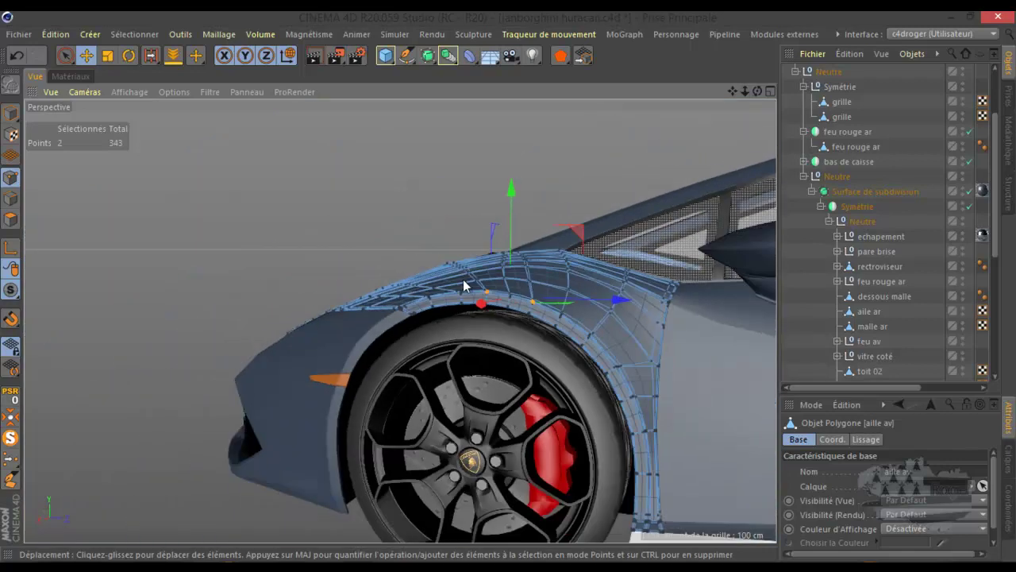
scroll(474, 287, down, 2)
click(226, 191)
scroll(228, 189, down, 2)
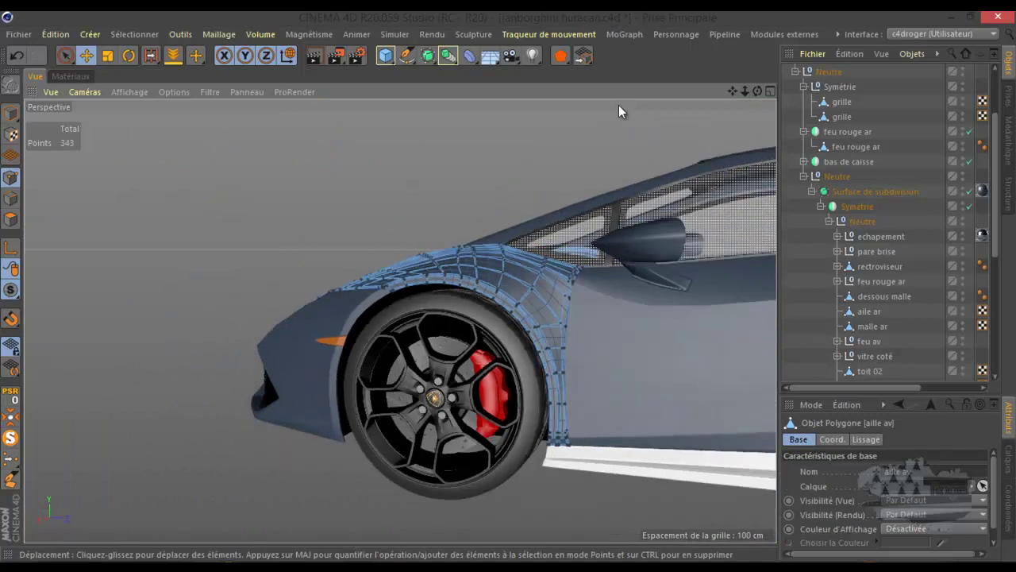
- Switch to the open document Sans titre 1 containing the subdivided cube
click(839, 35)
mouse_move(849, 101)
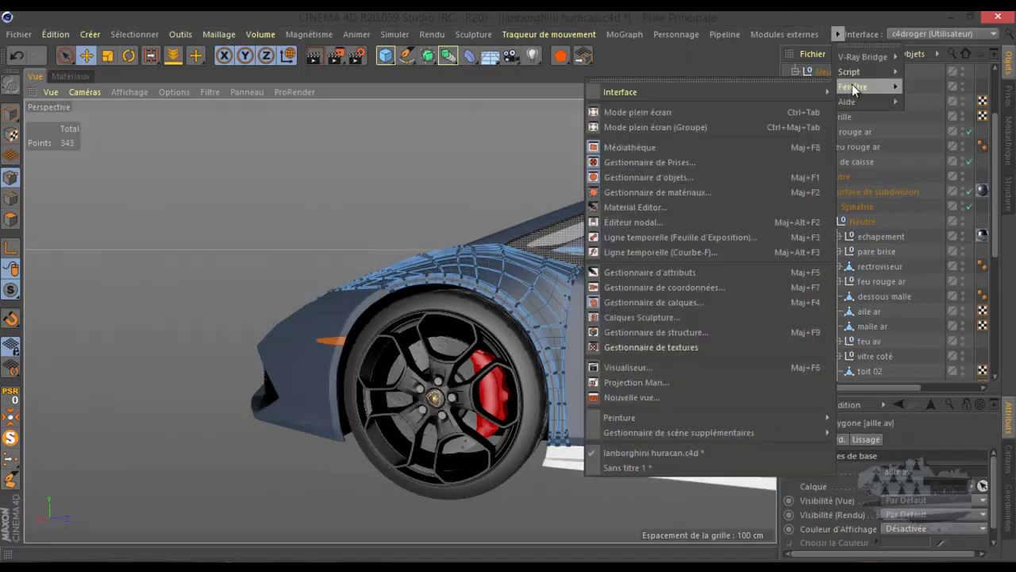
click(627, 468)
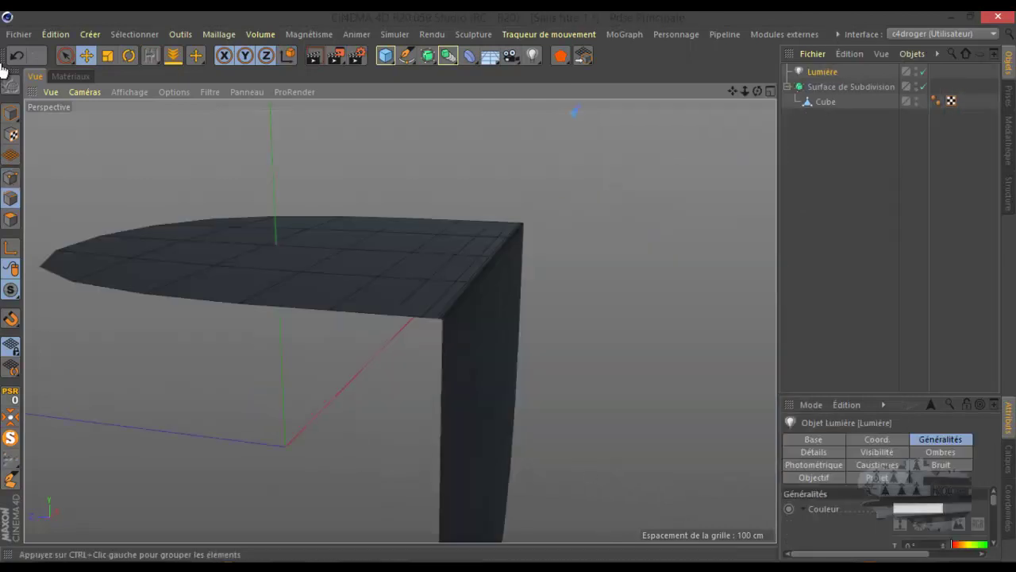
scroll(416, 241, down, 2)
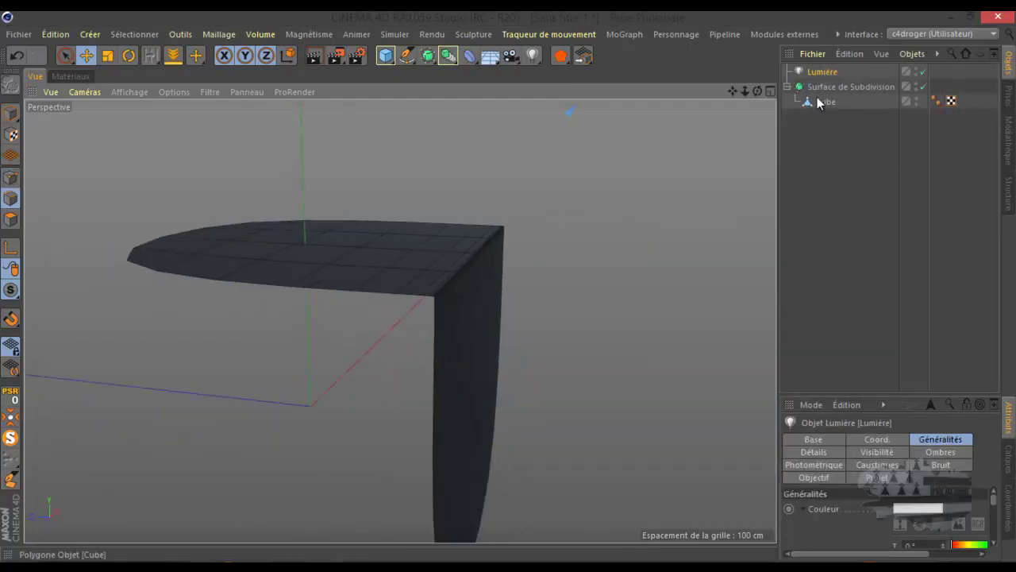
- Undo back past the added light and the cube's loop cuts, and clear the remaining edge selection
click(17, 55)
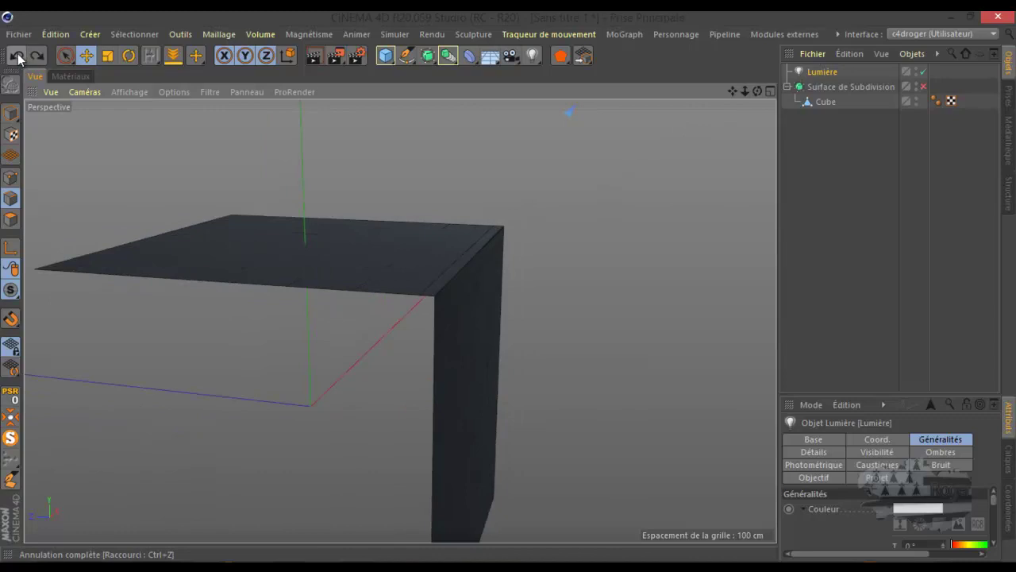
click(16, 56)
click(17, 55)
click(16, 56)
click(17, 55)
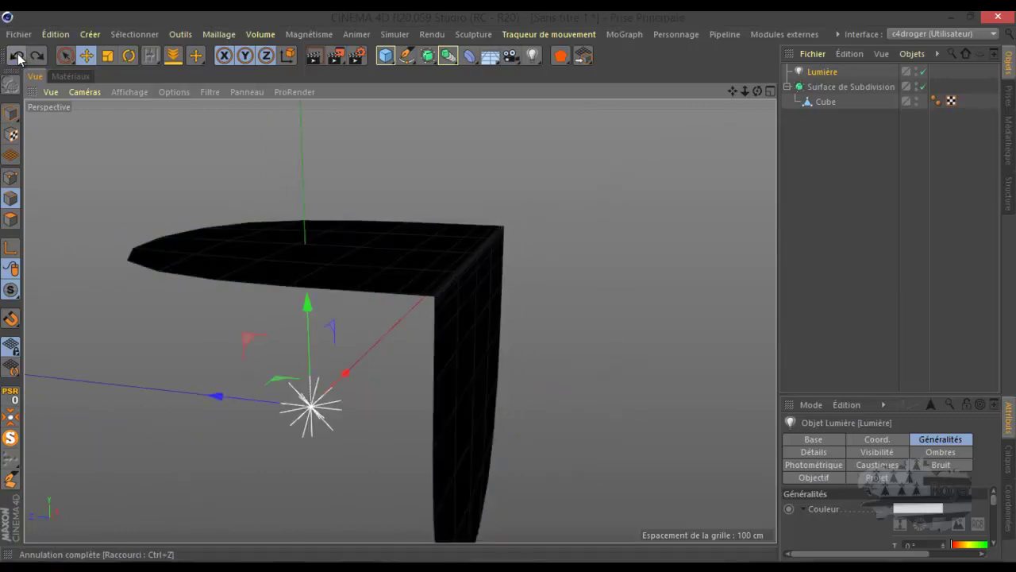
click(17, 56)
click(17, 55)
click(17, 56)
click(17, 55)
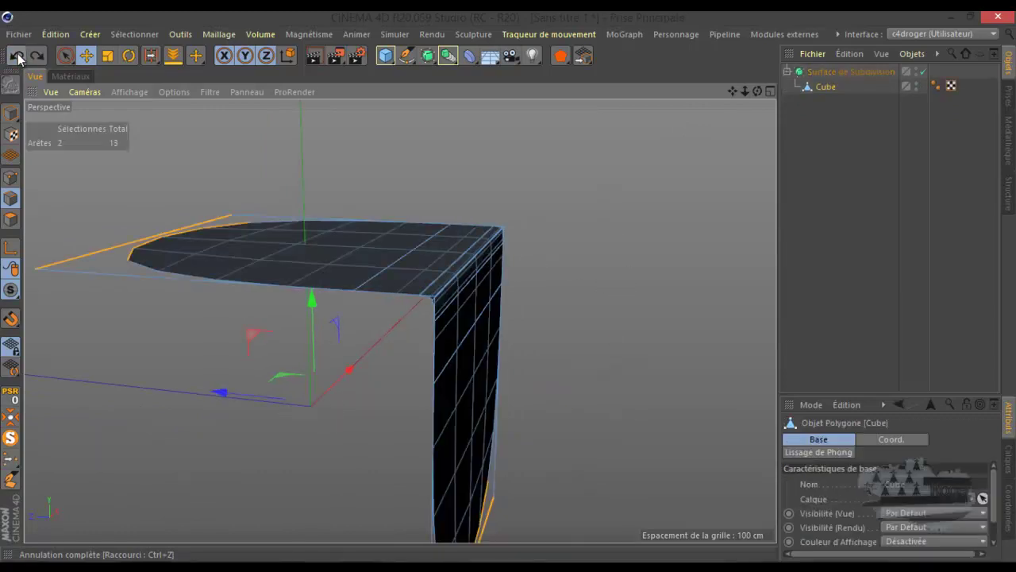
click(17, 55)
click(17, 55)
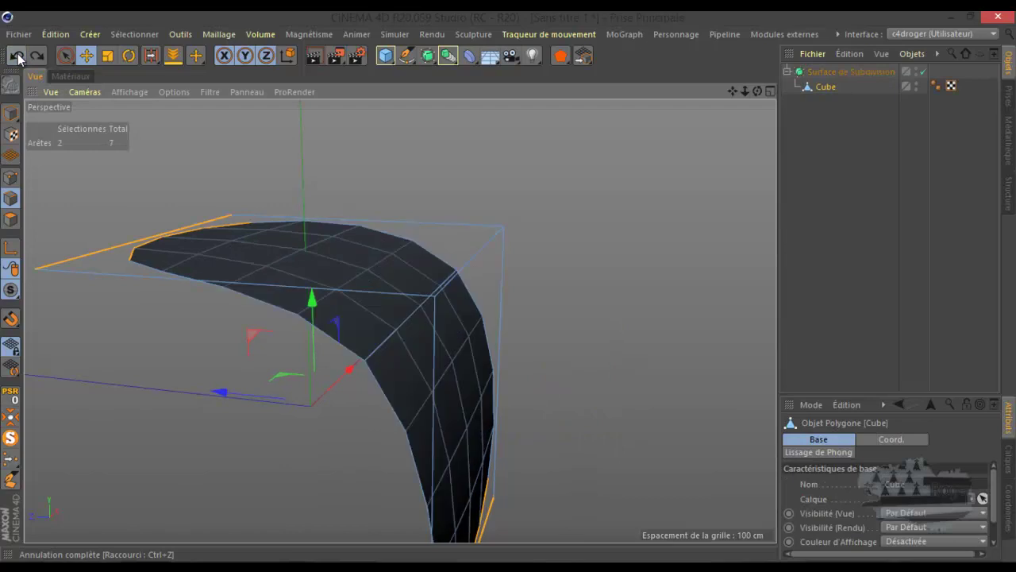
click(568, 135)
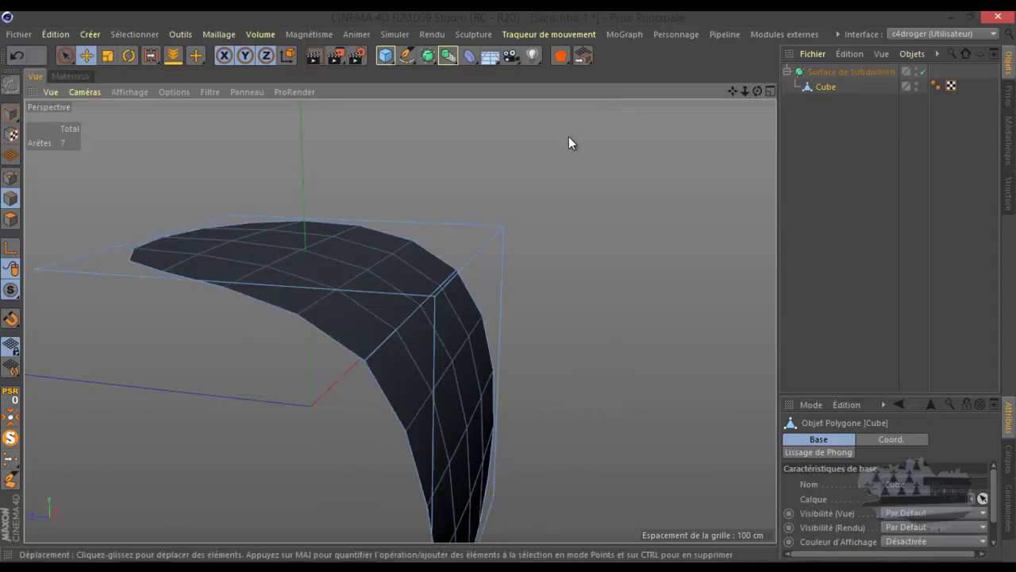
- With Couteau Boucle/Trajectoire, cut loops across the cube's top face at 21.499% and 1.491%, and across its vertical face at 84.786%
key(k)
key(l)
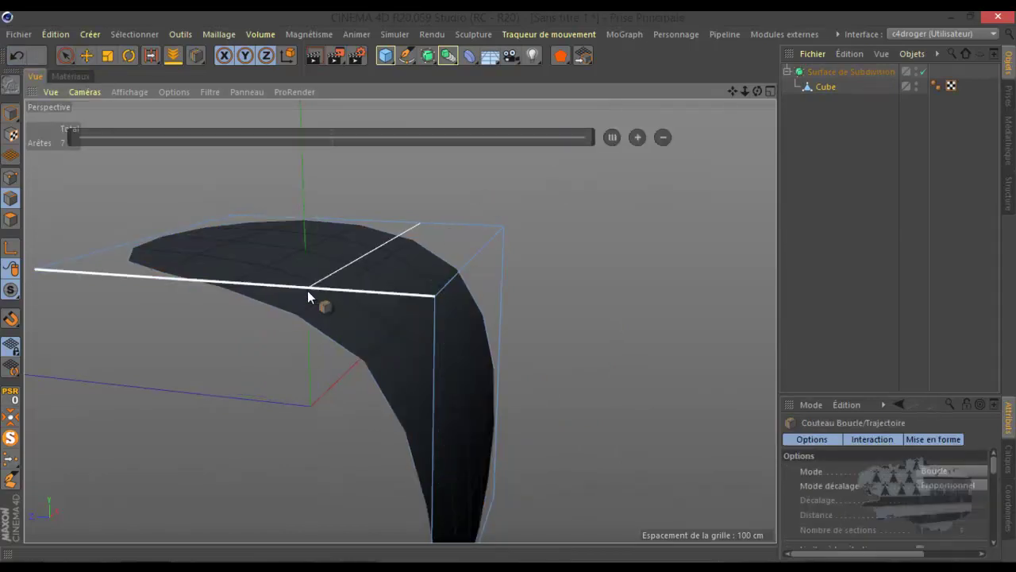
click(338, 293)
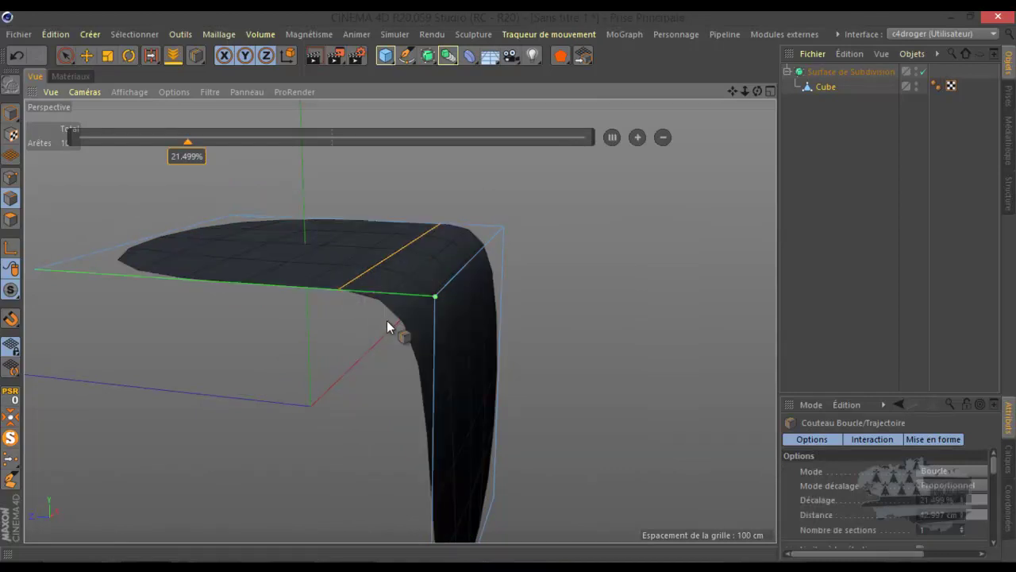
click(438, 364)
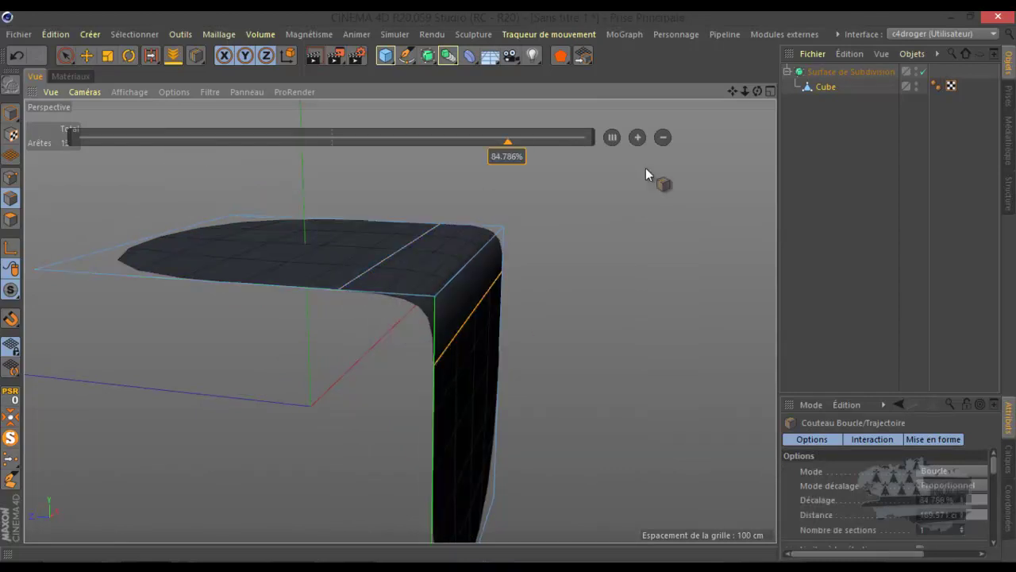
drag(757, 91, 508, 285)
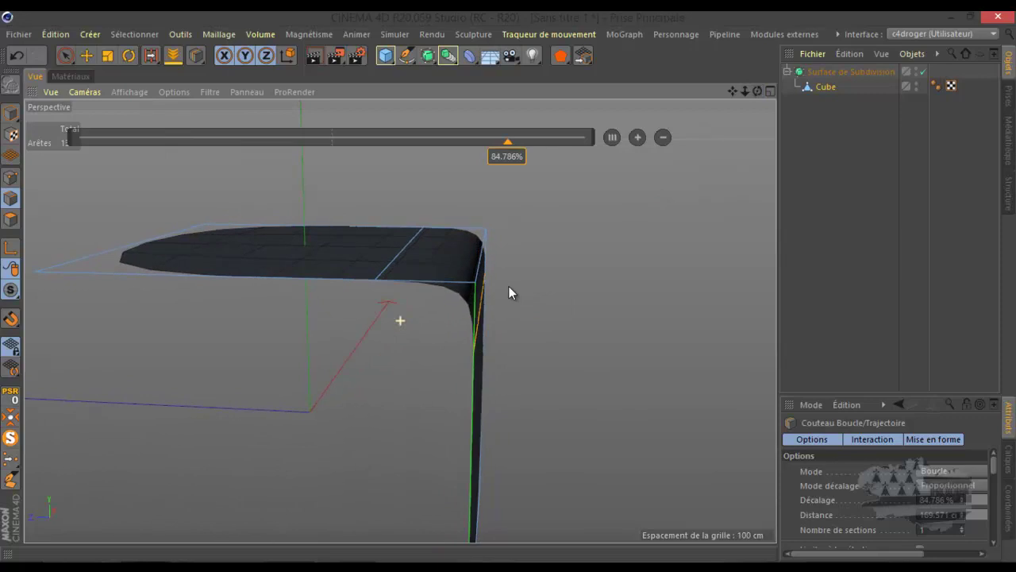
click(370, 278)
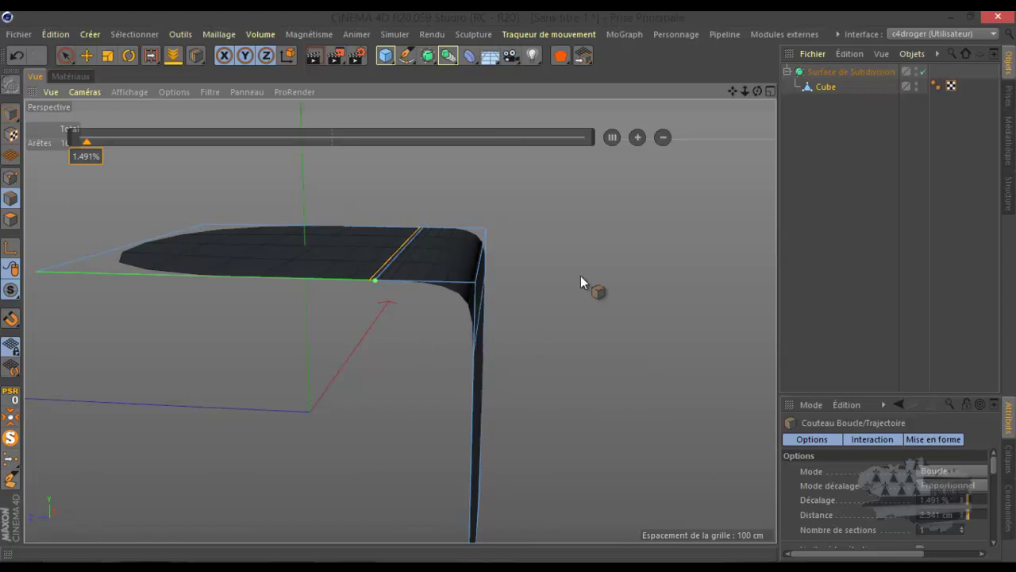
- Cut another loop at 98.219% on the cube's vertical face, just below the existing loop cut
drag(758, 92, 667, 185)
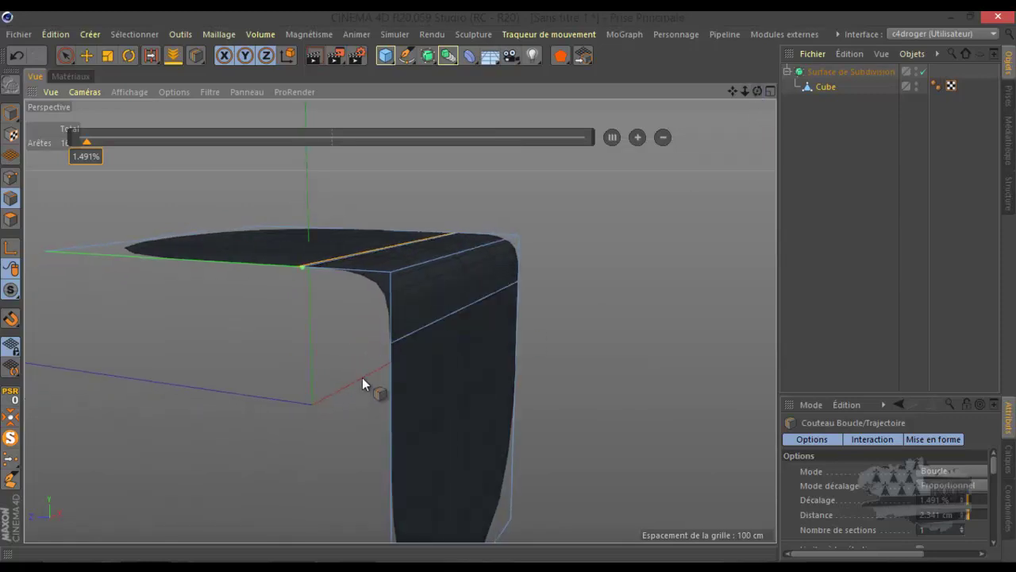
click(395, 349)
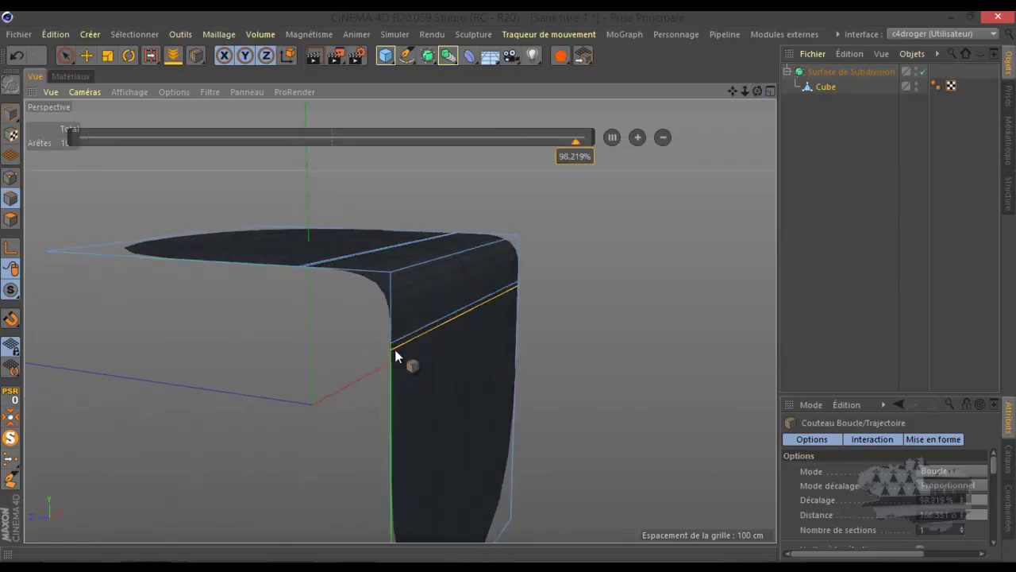
scroll(395, 296, up, 2)
scroll(394, 295, up, 2)
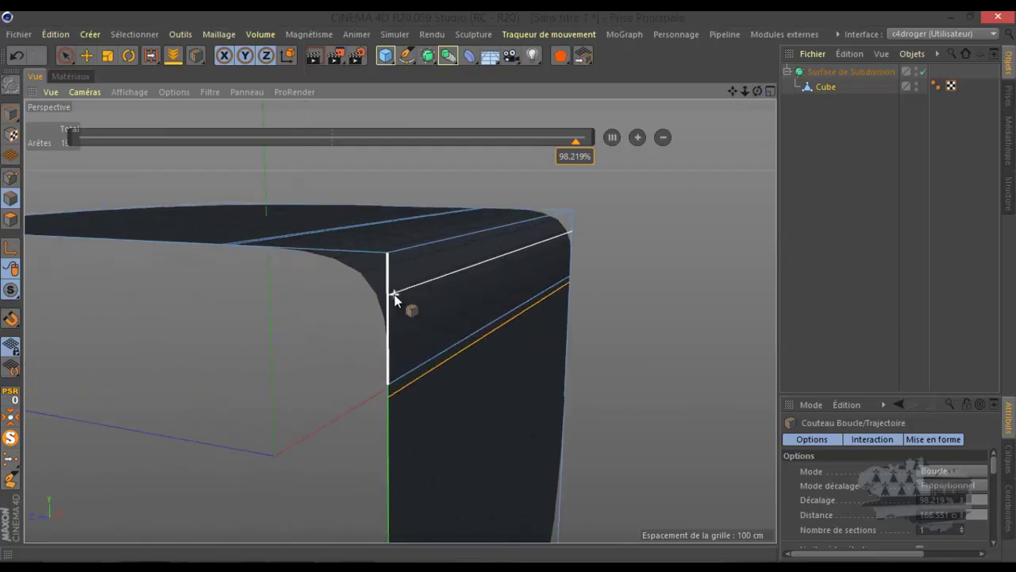
- Undo and redo the two closely spaced supporting loop cuts to compare the corner smoothing, finishing with both cuts undone
click(17, 55)
click(18, 55)
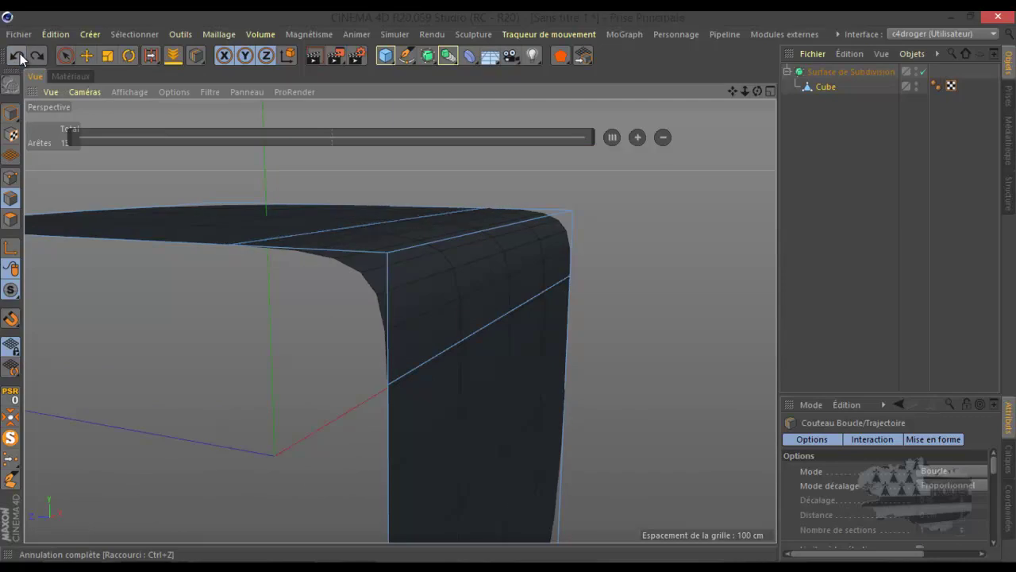
click(37, 55)
click(37, 55)
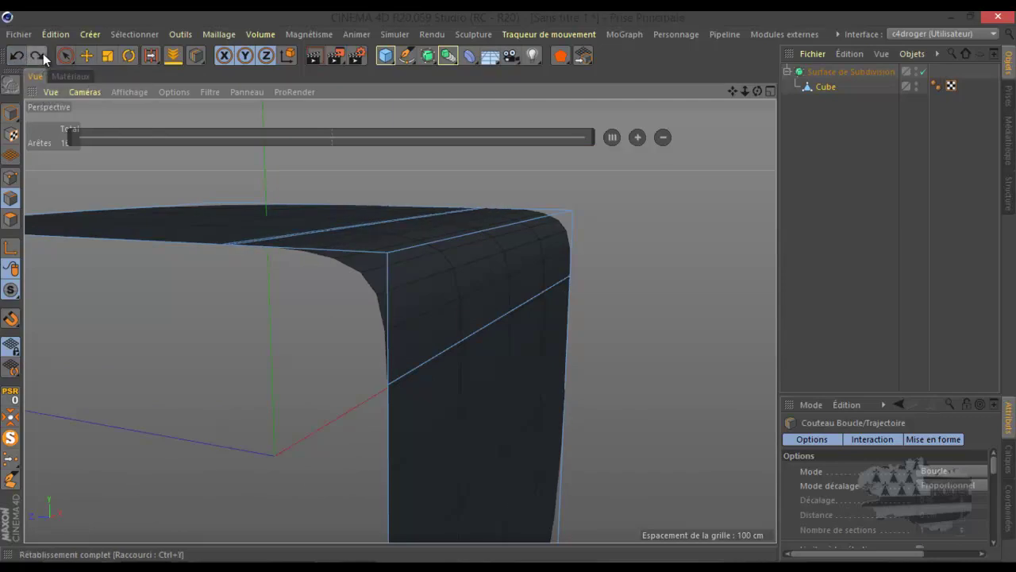
click(37, 55)
click(43, 53)
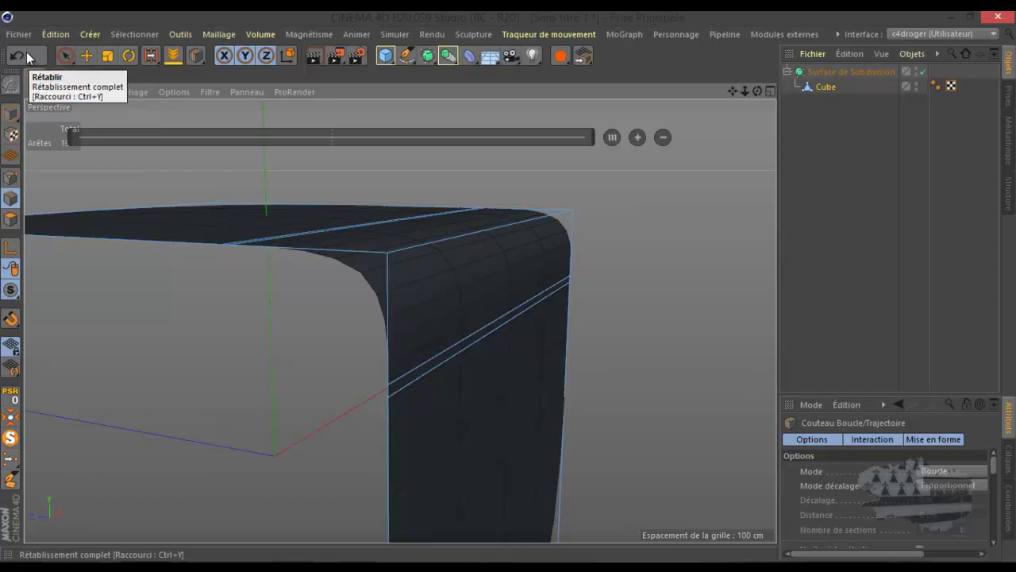
click(18, 56)
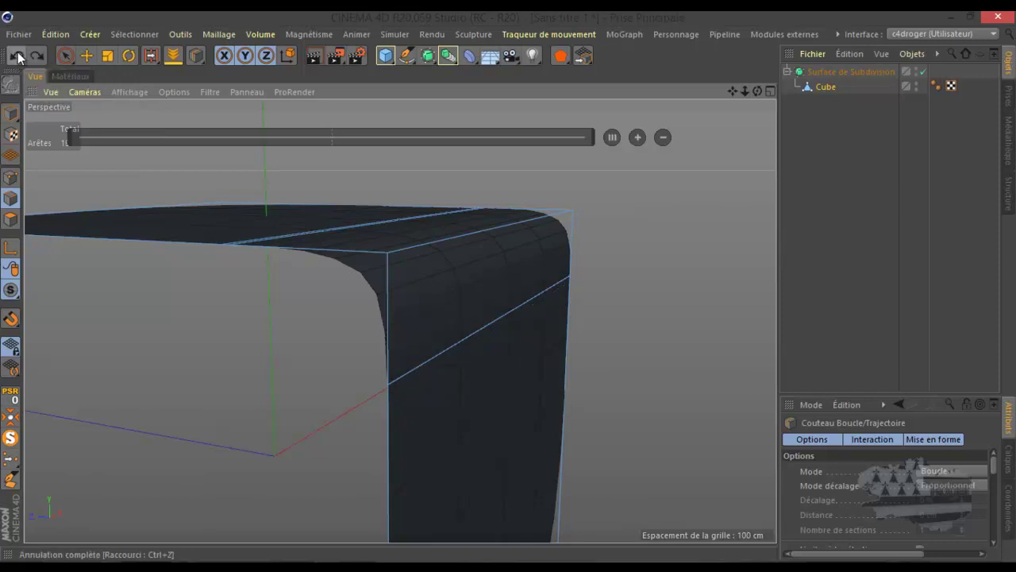
- Disable the Surface de Subdivision and remove the remaining loop cuts from the cube's top and vertical faces
click(923, 72)
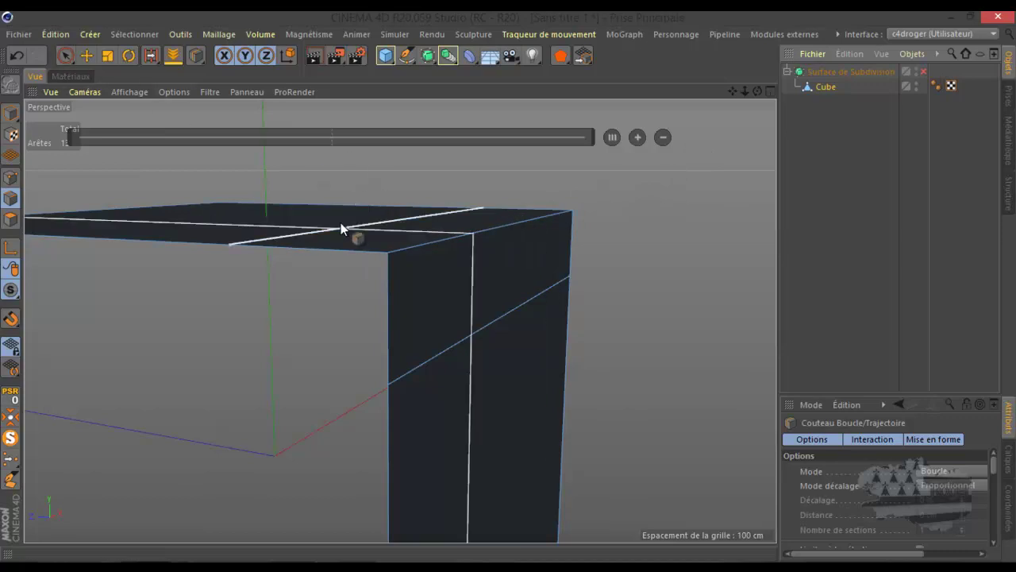
key(u)
key(l)
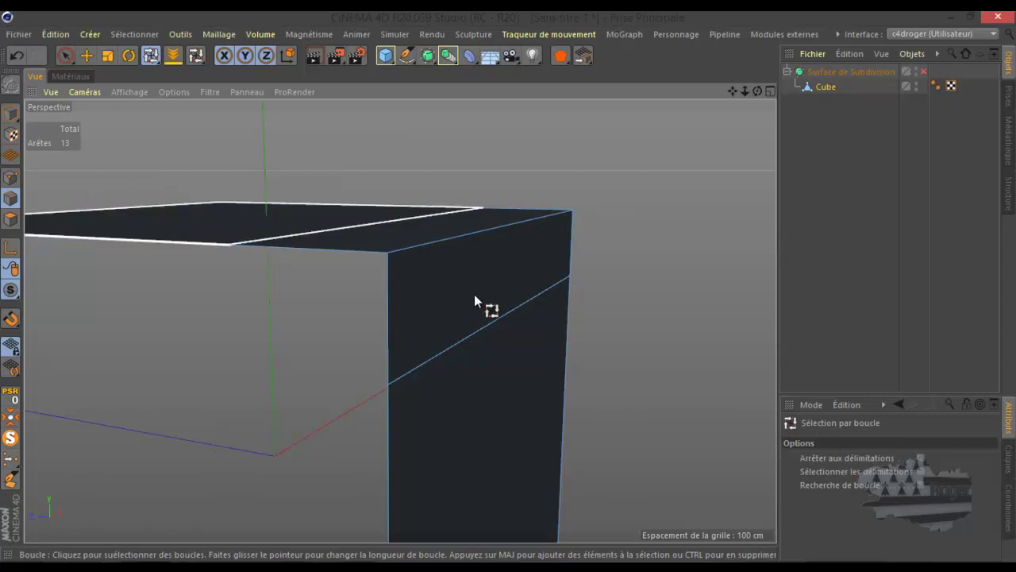
click(86, 55)
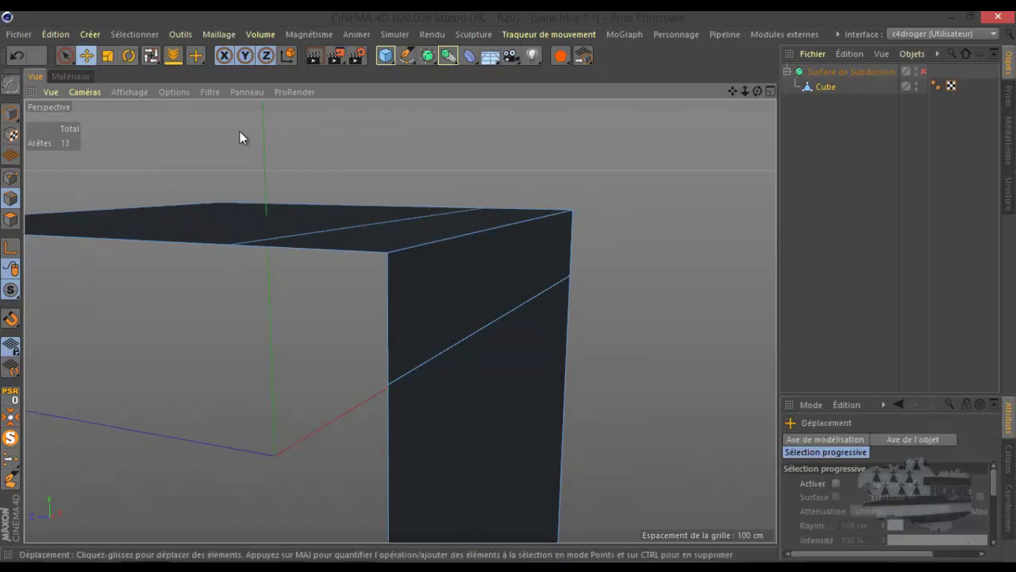
click(385, 228)
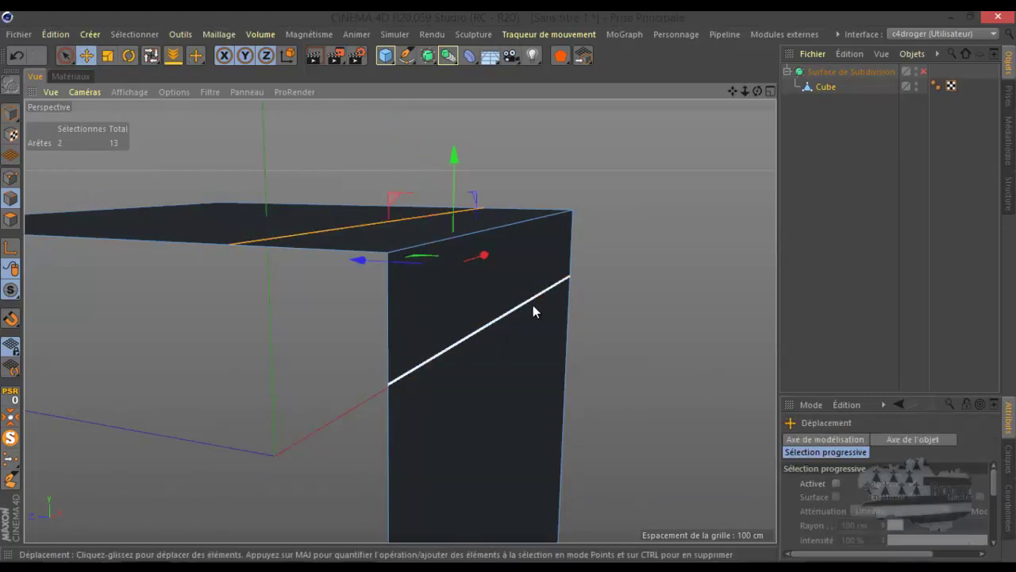
right_click(672, 219)
click(729, 227)
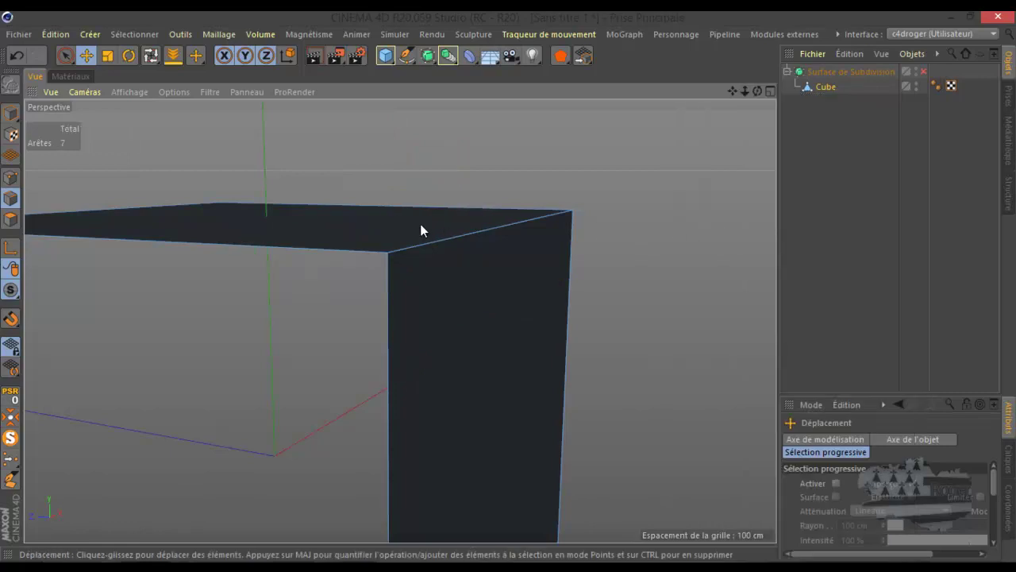
- With Couteau Boucle/Trajectoire, cut loops close to the corner on the top face and at 97.997% on the vertical face, and re-enable the Surface de Subdivision
key(k)
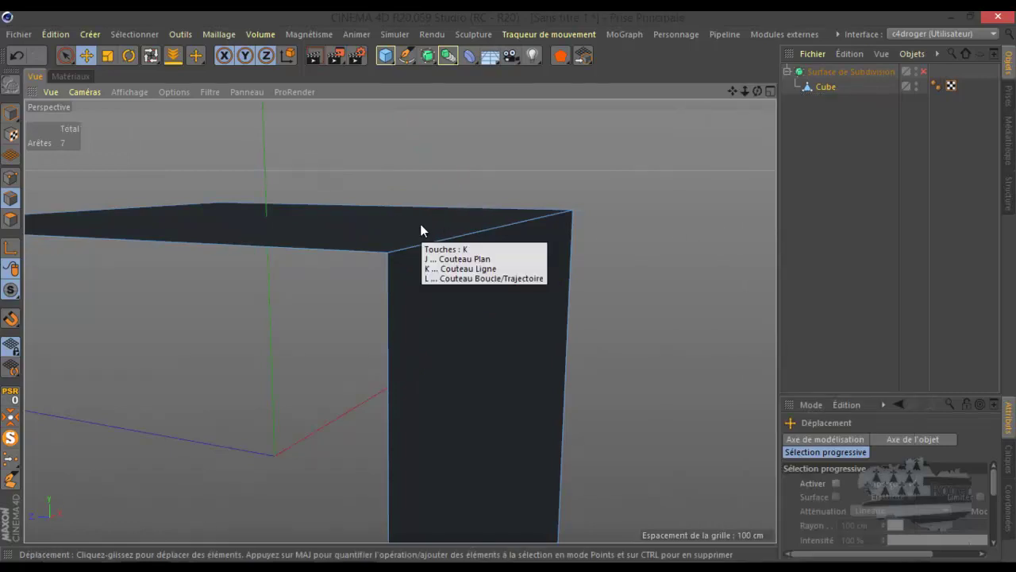
key(l)
drag(361, 254, 392, 276)
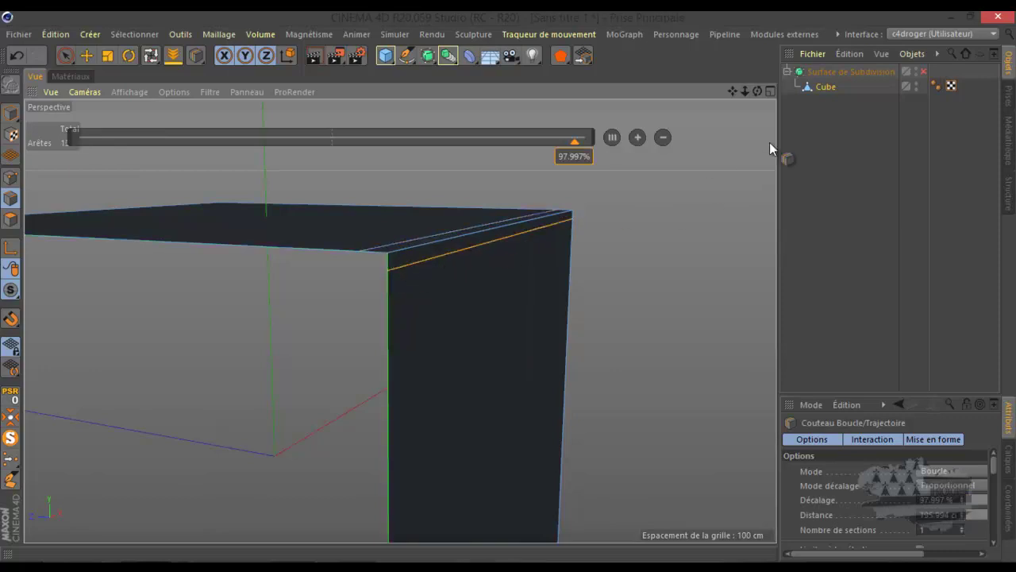
click(924, 72)
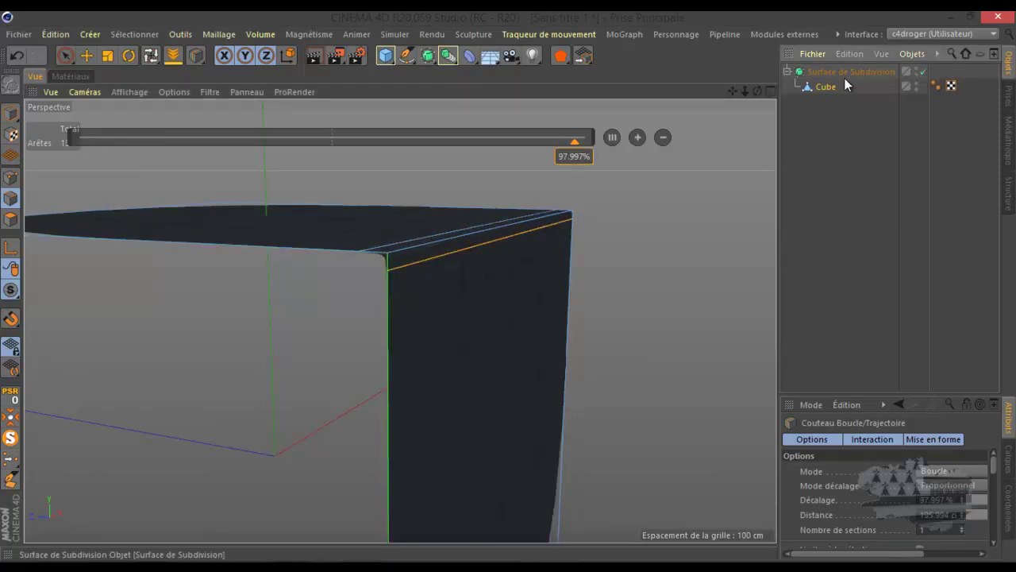
- Examine the tightened corner from several angles and render the view to inspect its smoothing
mouse_move(757, 92)
mouse_down()
mouse_move(510, 292)
mouse_move(755, 95)
mouse_up()
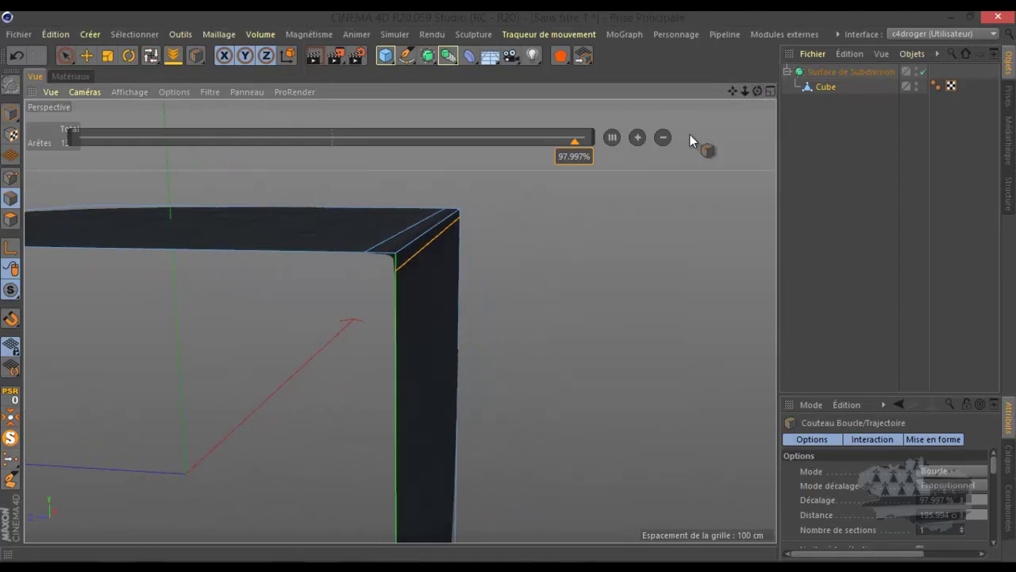
scroll(424, 245, up, 4)
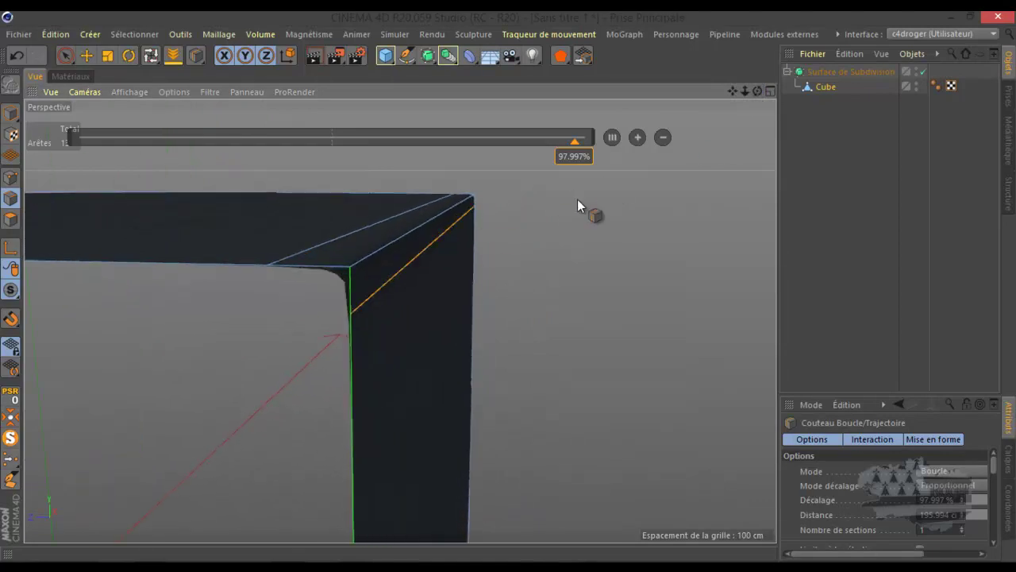
drag(758, 91, 419, 230)
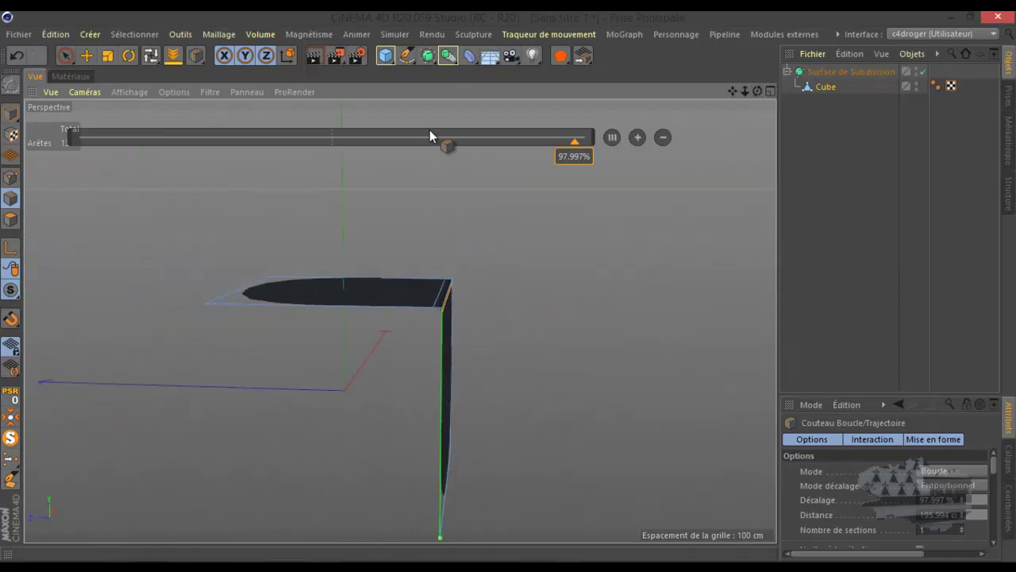
click(318, 55)
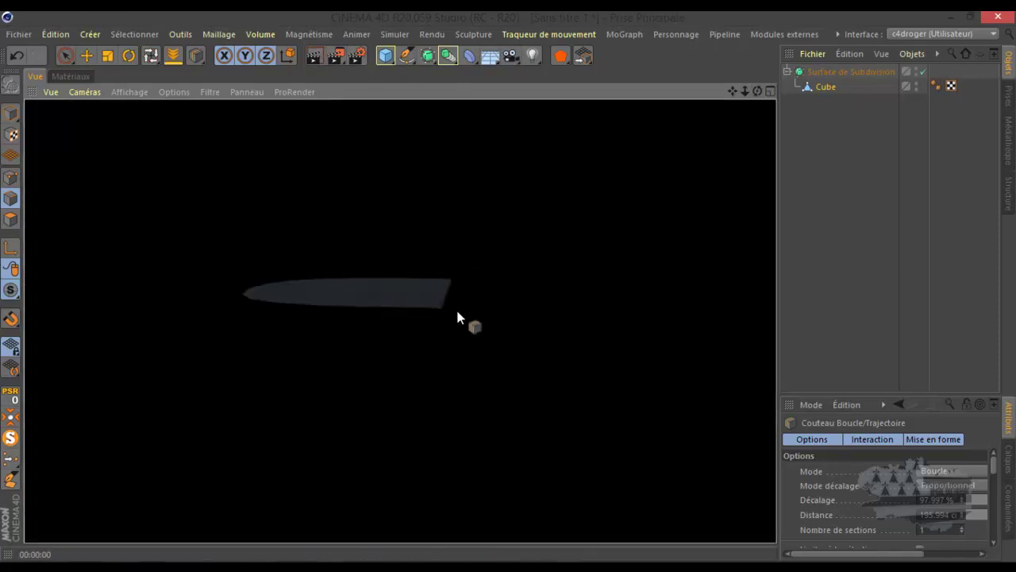
drag(756, 89, 509, 287)
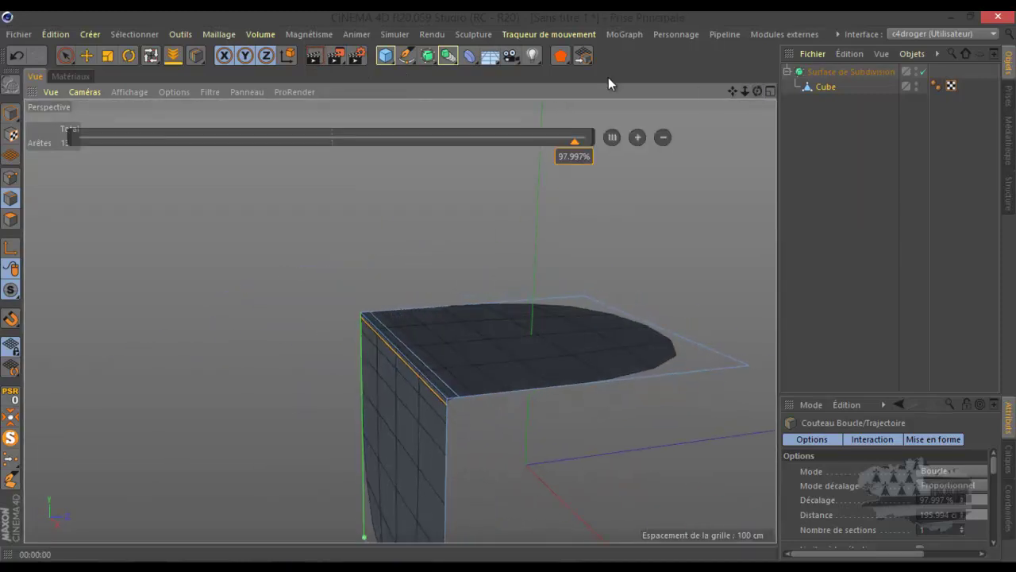
click(323, 60)
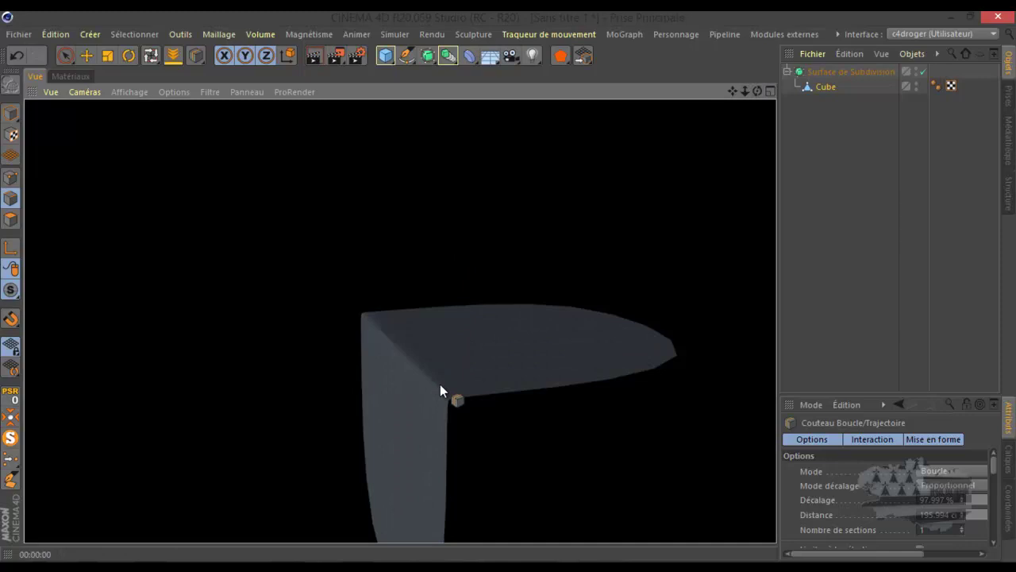
scroll(440, 385, up, 5)
click(313, 61)
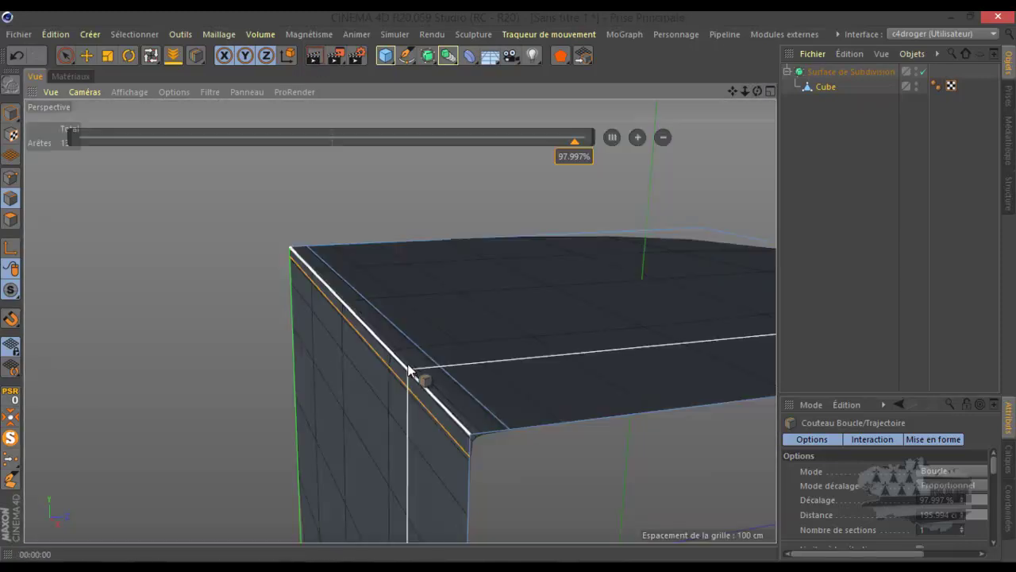
click(316, 58)
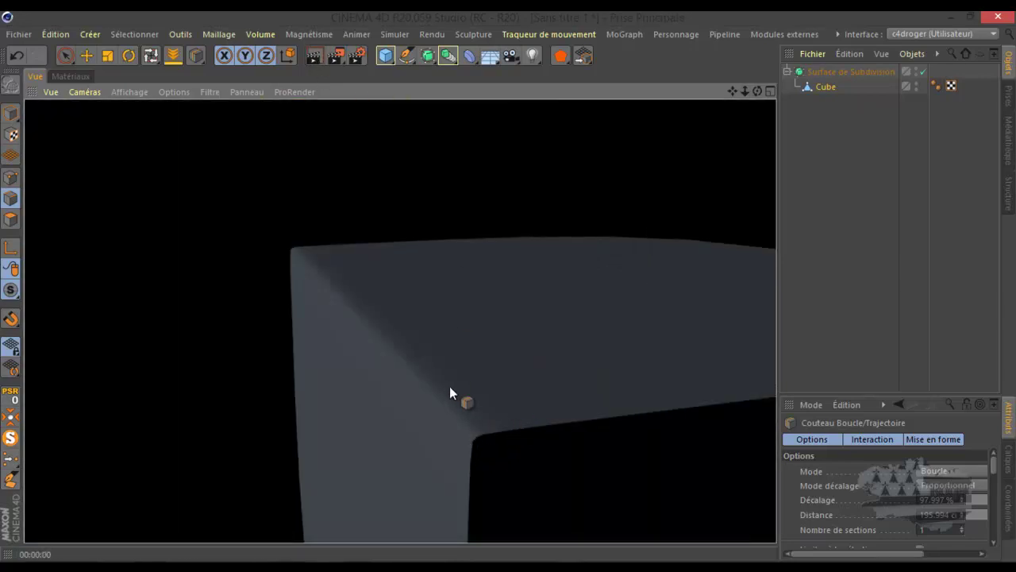
- Disable the Surface de Subdivision and render a close view of the cube's unsmoothed corner for comparison
click(922, 72)
scroll(456, 419, up, 3)
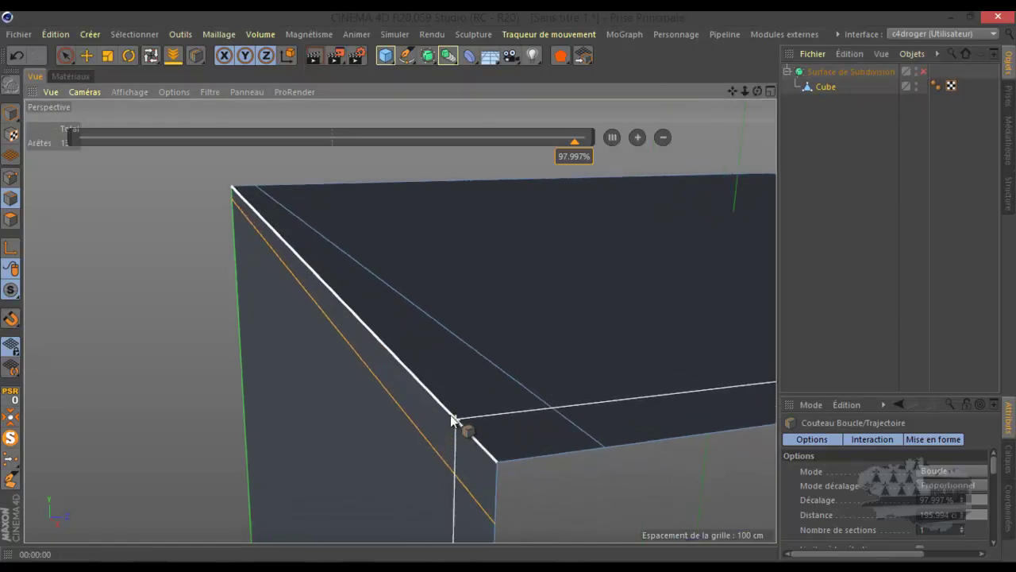
click(319, 55)
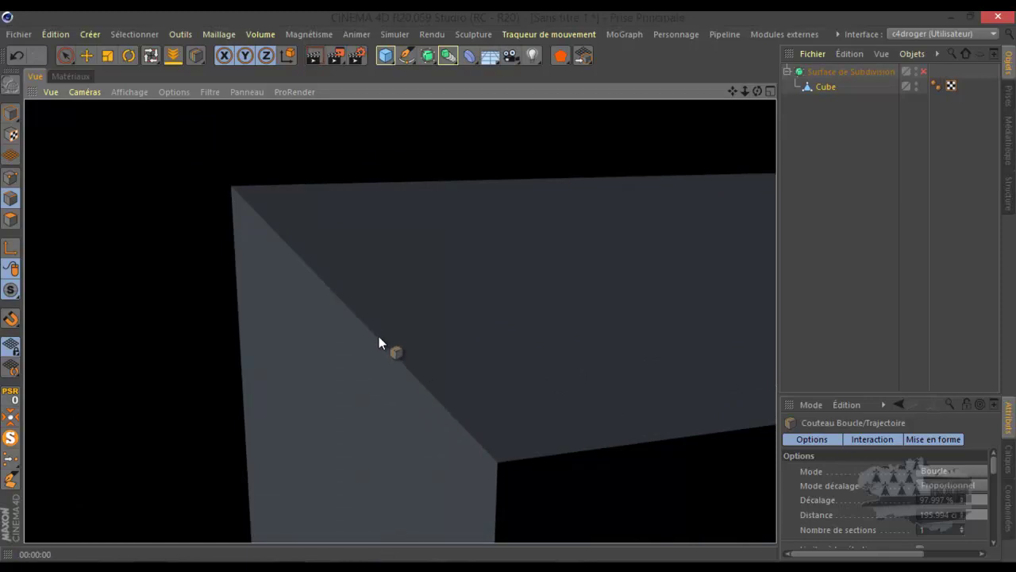
scroll(381, 334, down, 5)
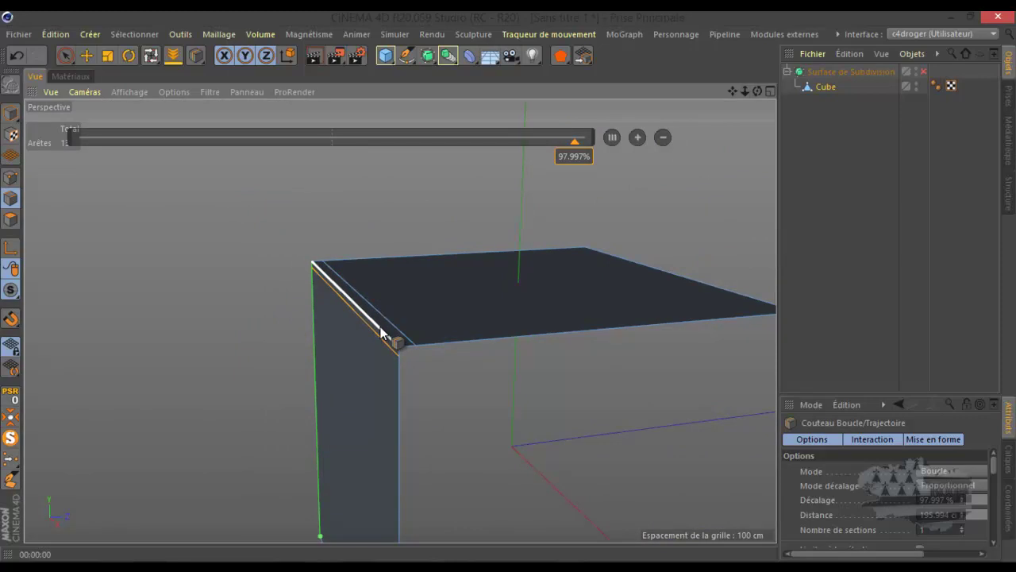
- Re-enable the Surface de Subdivision and show its object attributes in an enlarged attribute area
click(873, 72)
click(923, 72)
drag(880, 392, 865, 212)
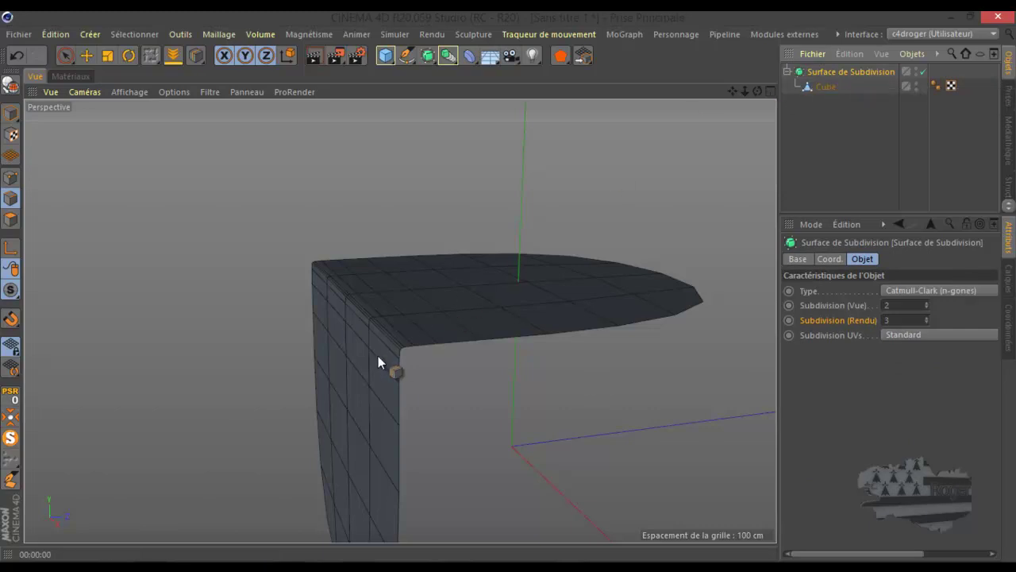
- In model mode with the Move tool, toggle the Surface de Subdivision off and on to compare the base cage with the smoothed mesh
click(83, 56)
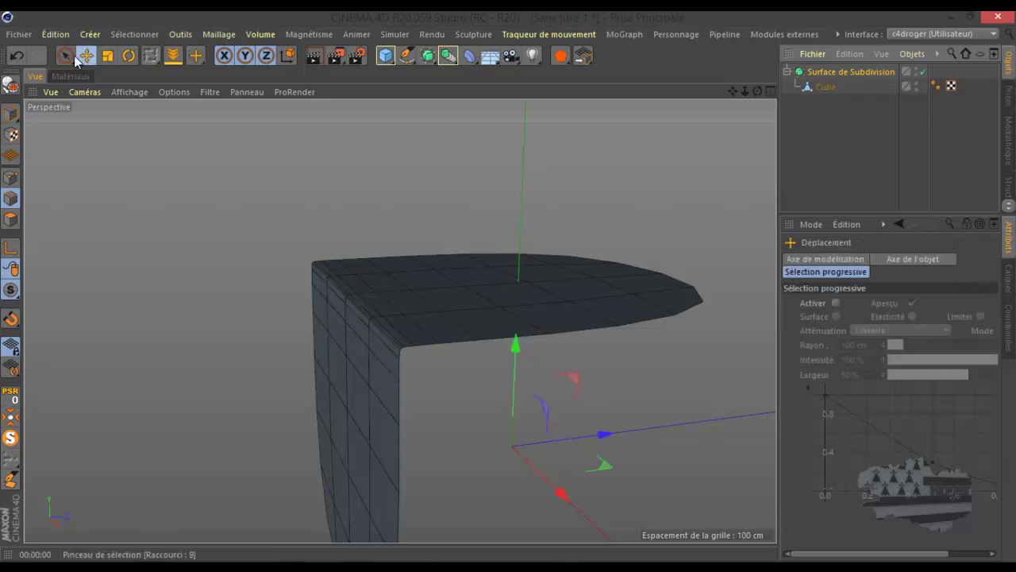
click(12, 115)
scroll(415, 333, up, 3)
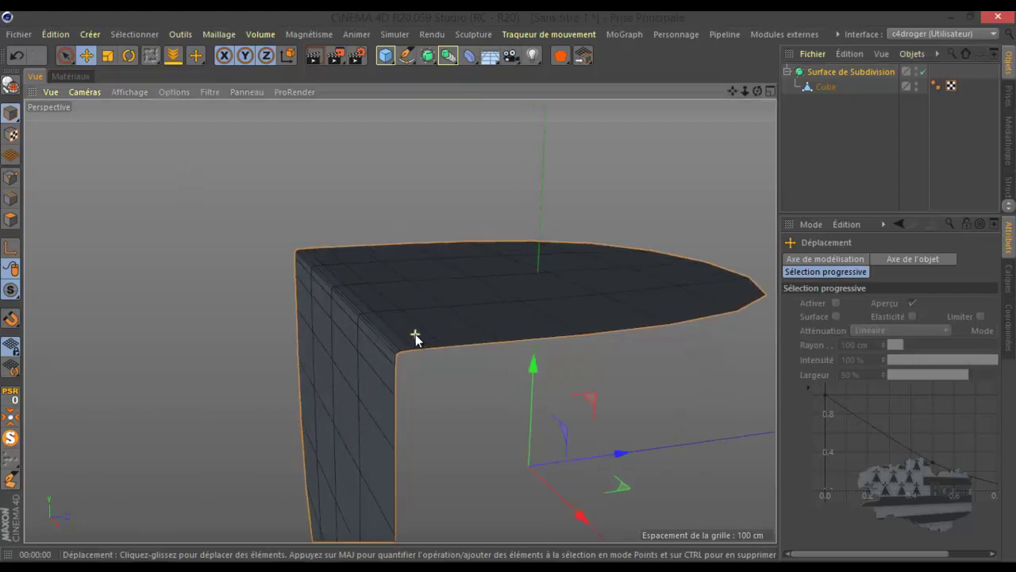
mouse_move(759, 92)
mouse_down()
mouse_move(511, 290)
mouse_move(763, 102)
mouse_up()
click(922, 72)
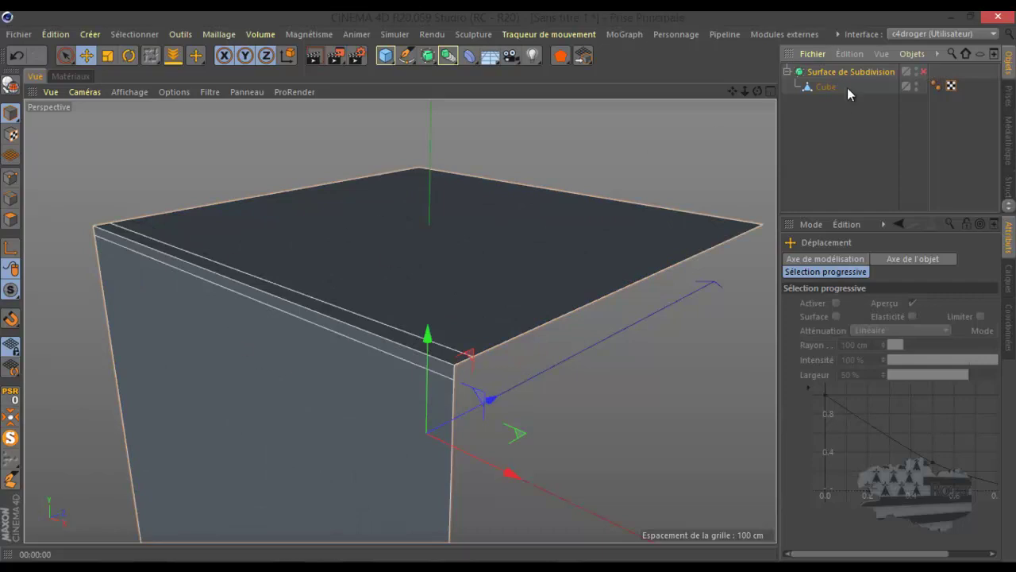
click(923, 71)
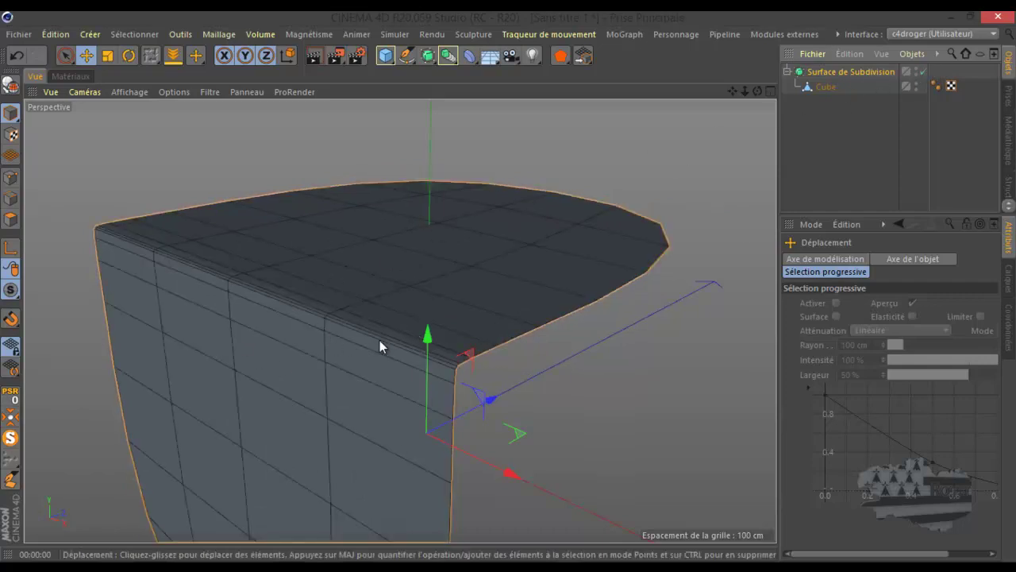
- Convert the Surface de Subdivision into an editable polygon object and show its mesh in edge mode
click(844, 70)
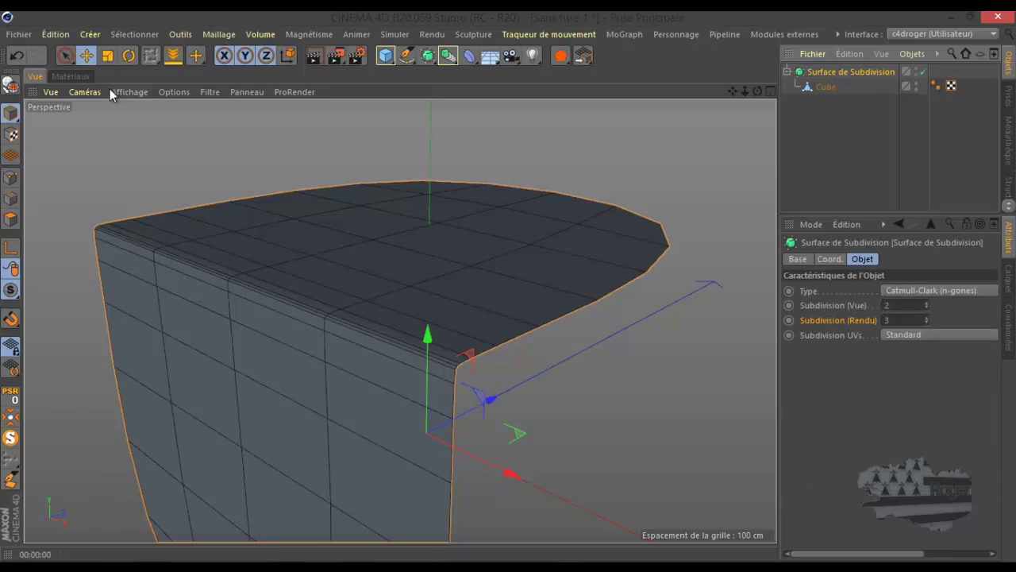
click(9, 84)
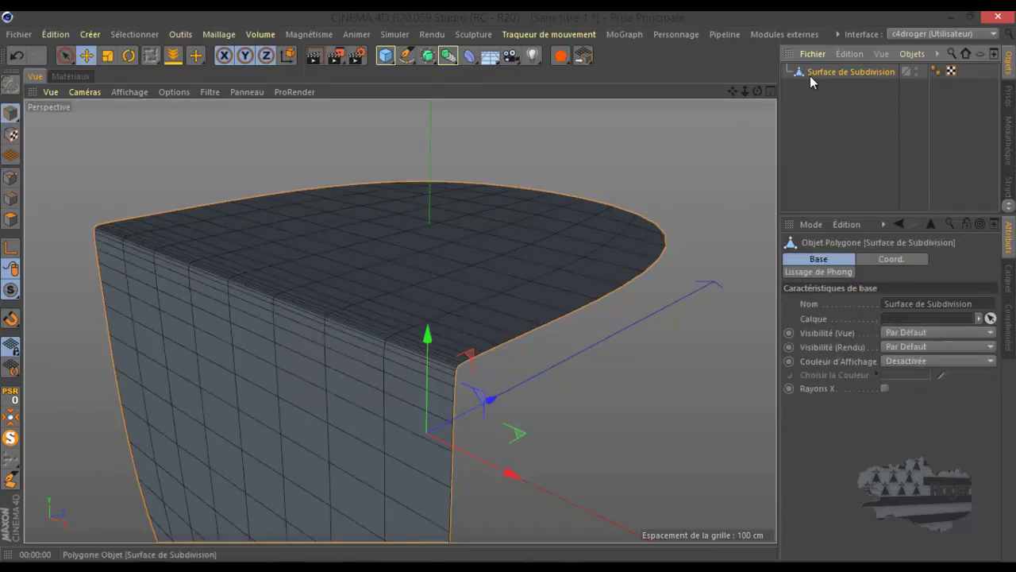
drag(818, 73, 818, 102)
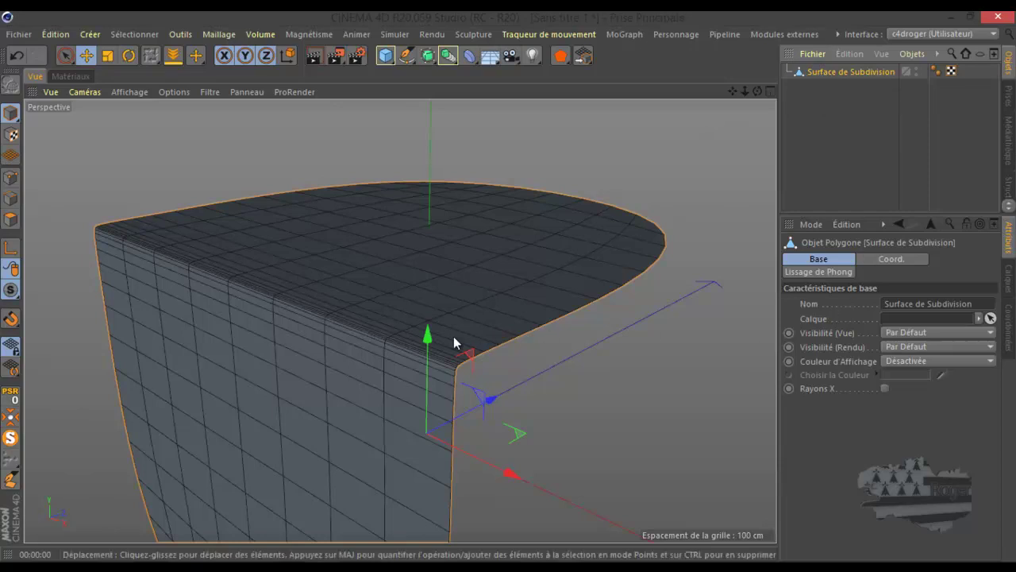
click(12, 198)
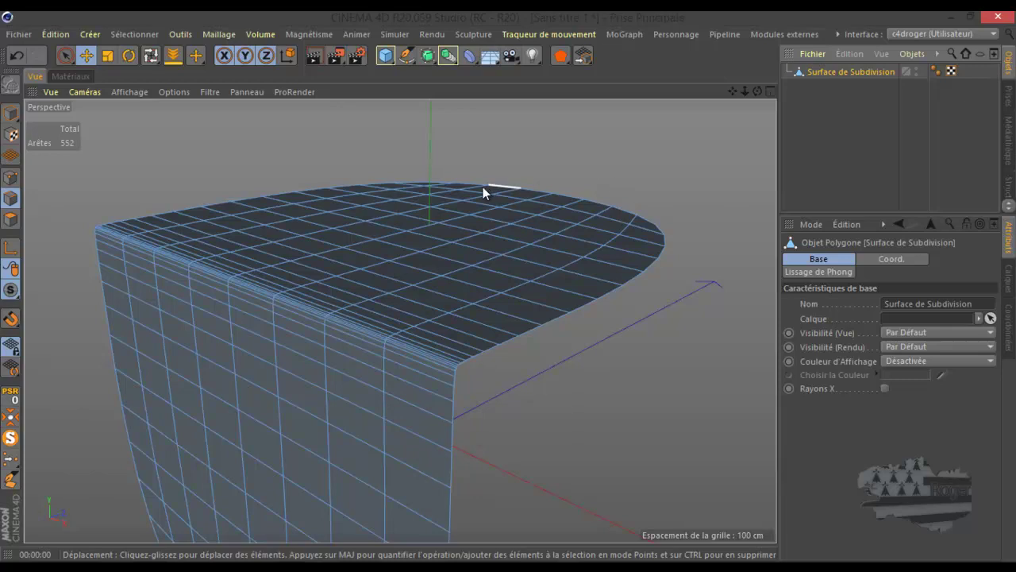
- Dissolve seven horizontal edge loops below the top edge on the mesh's vertical face, selecting them by loop with Arrêter aux délimitations enabled
scroll(482, 188, down, 5)
scroll(434, 306, up, 5)
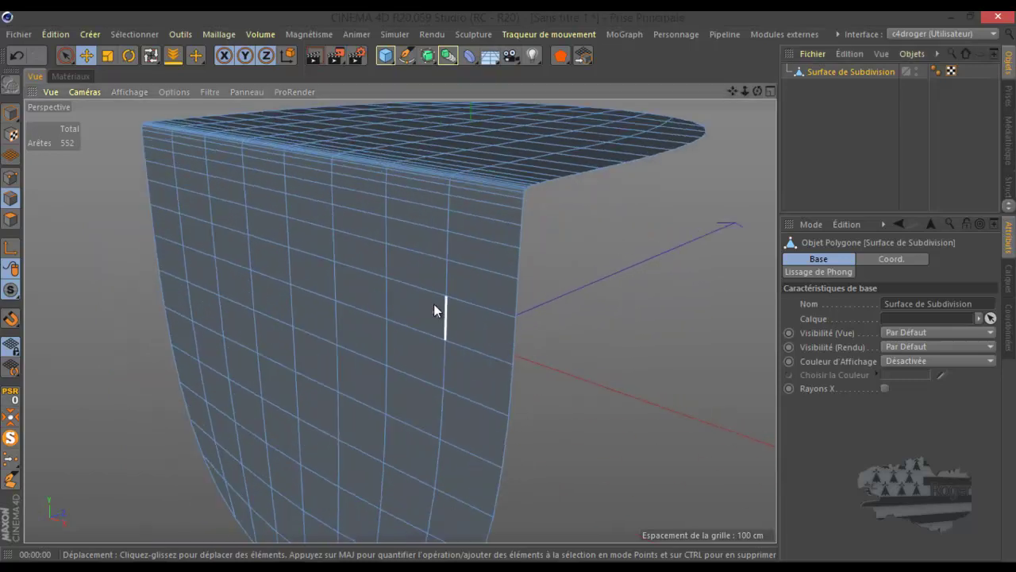
scroll(434, 308, down, 4)
scroll(528, 212, up, 5)
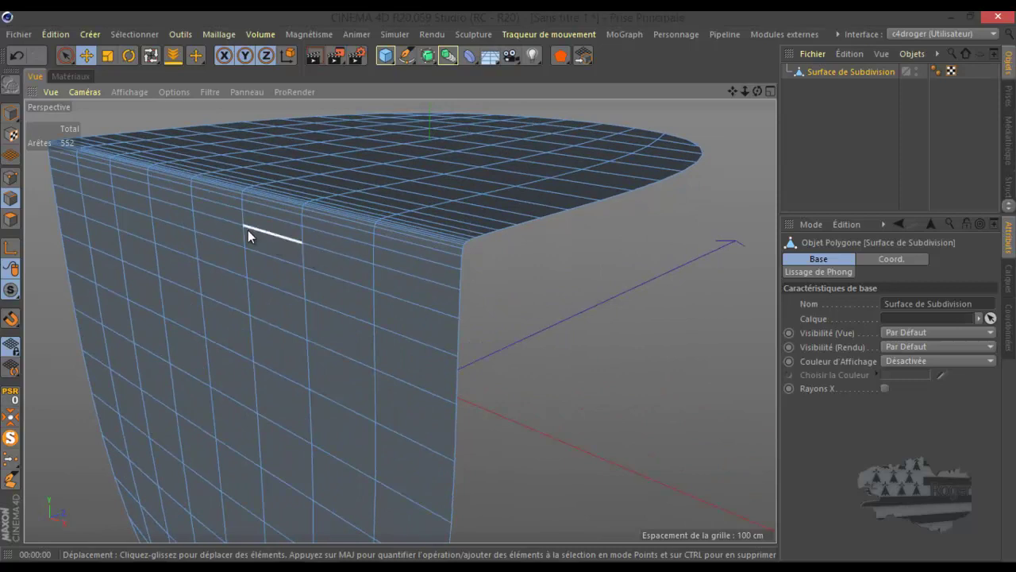
right_click(564, 293)
click(589, 298)
click(919, 278)
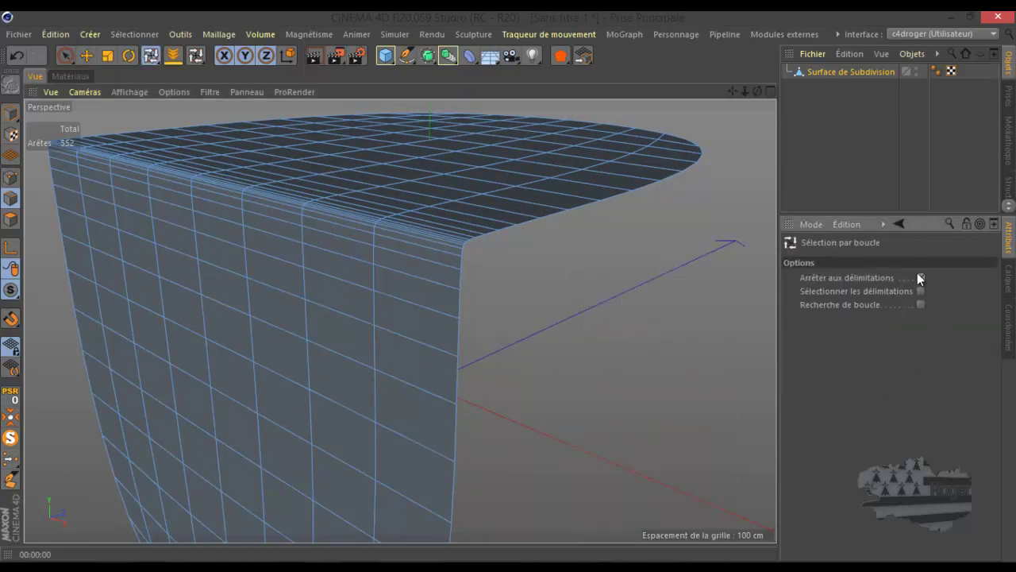
click(408, 285)
shift+click(405, 302)
shift+click(405, 350)
shift+click(397, 382)
shift+click(394, 447)
shift+click(389, 483)
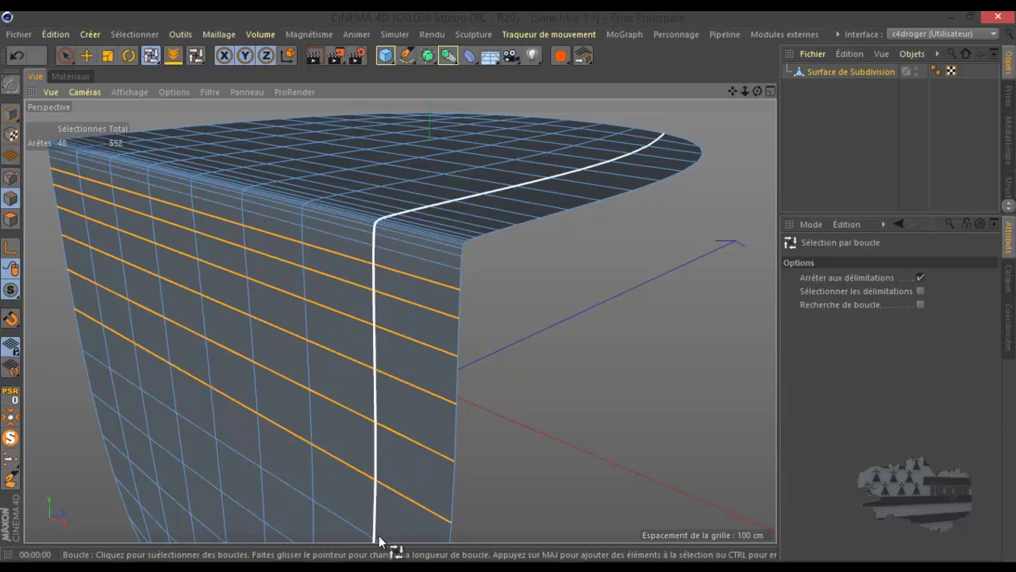
shift+click(366, 530)
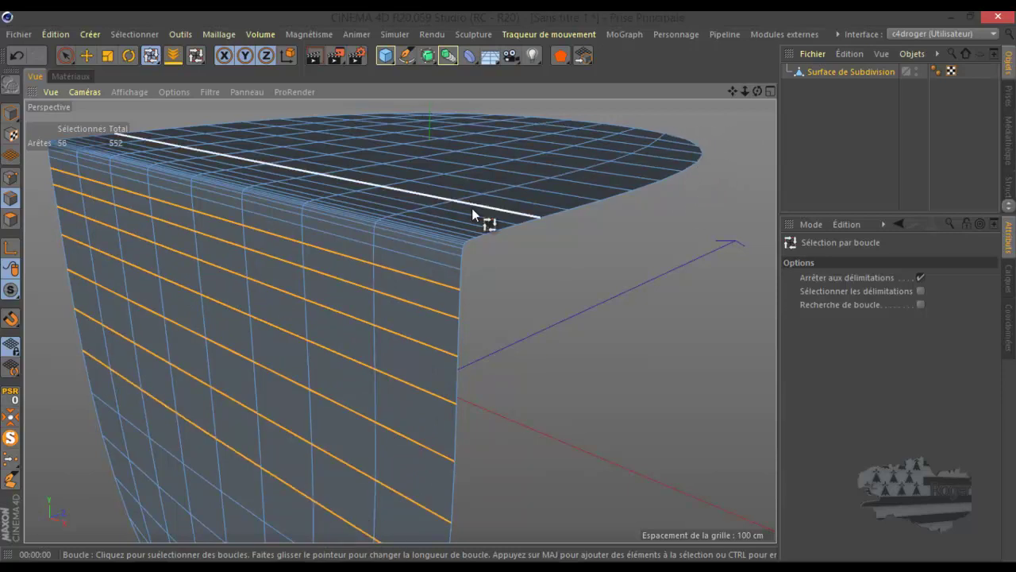
right_click(648, 282)
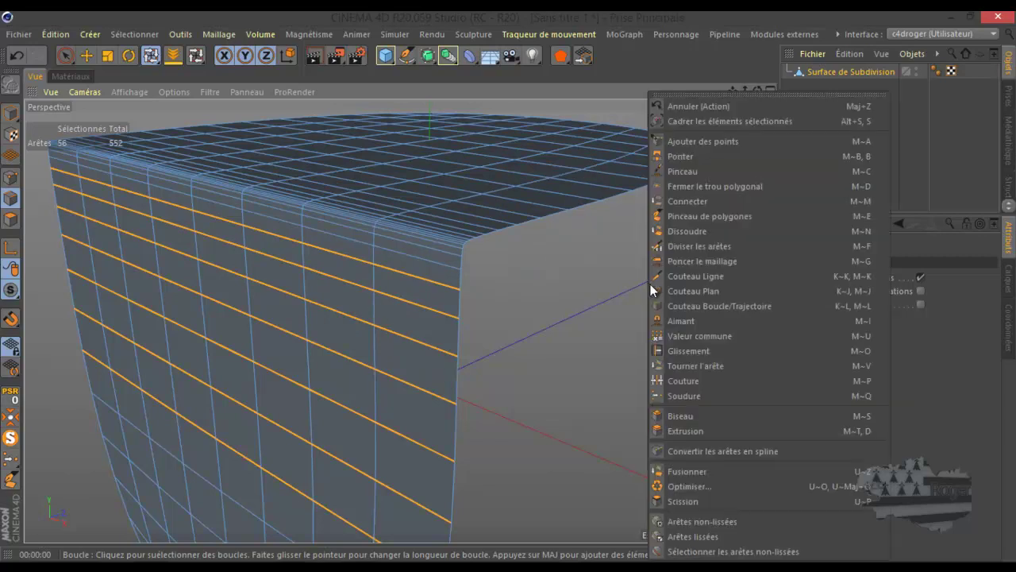
click(705, 232)
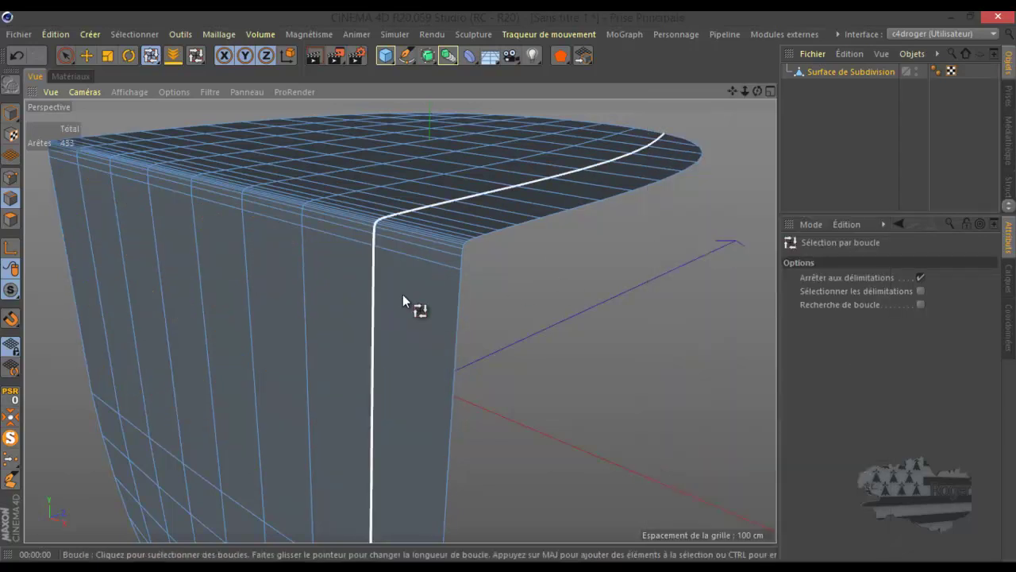
drag(756, 90, 613, 89)
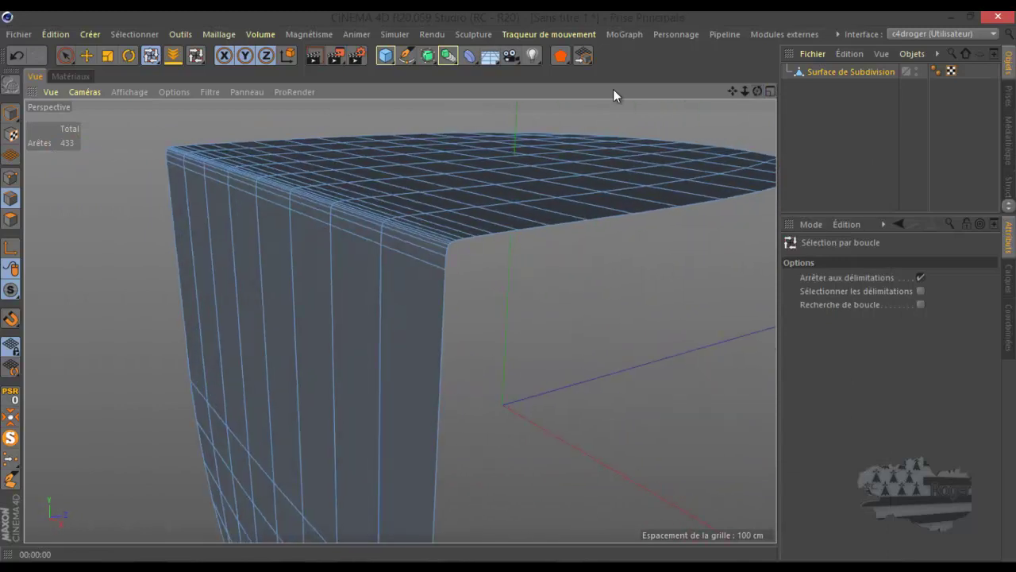
- Undo the dissolve, the loop selections and the conversion back to the live Surface de Subdivision
click(17, 56)
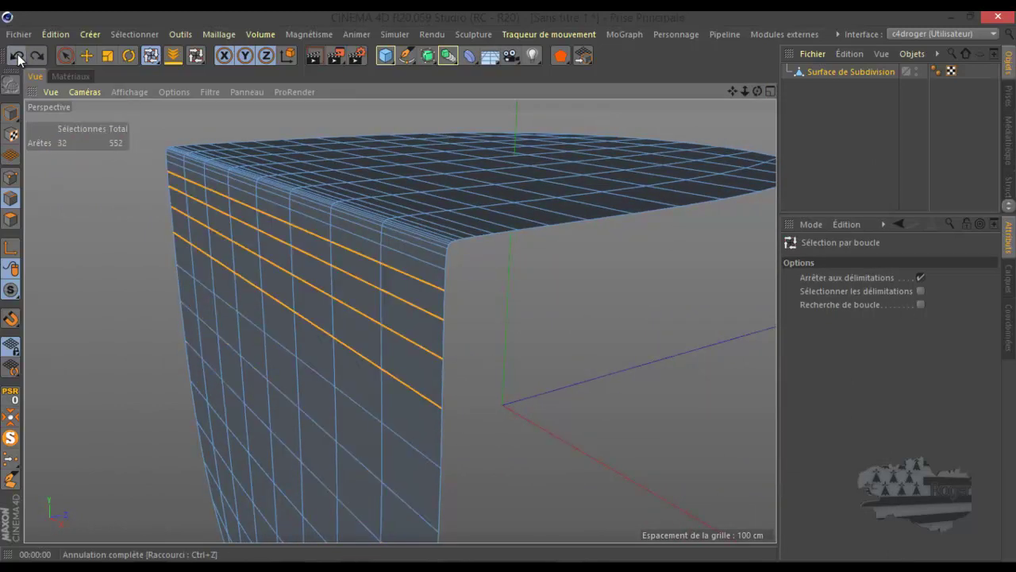
click(17, 56)
click(17, 55)
click(17, 55)
click(16, 55)
click(16, 56)
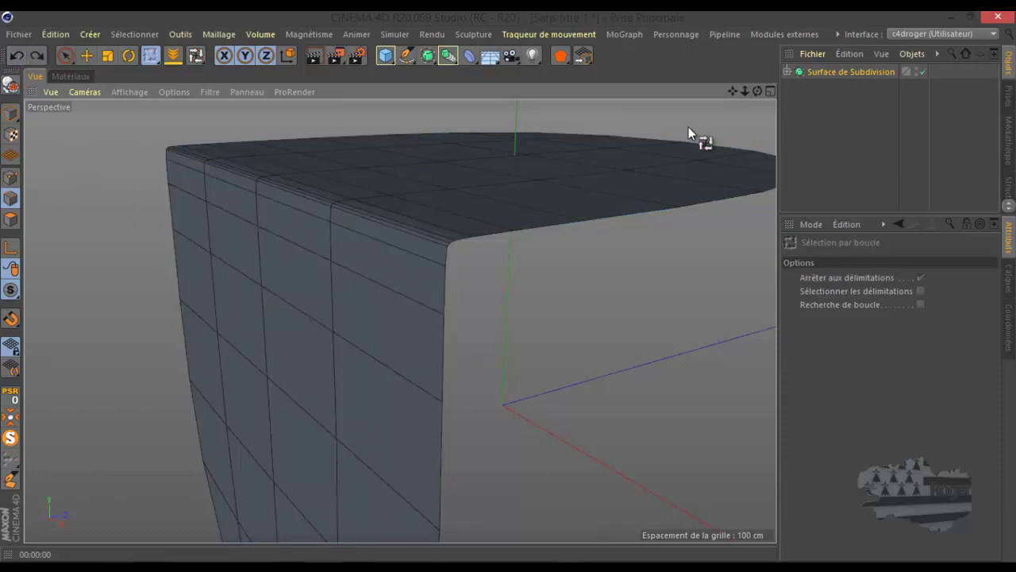
- Select the far outer corner point of the Cube's top face in point mode with the Move tool
click(786, 71)
click(818, 86)
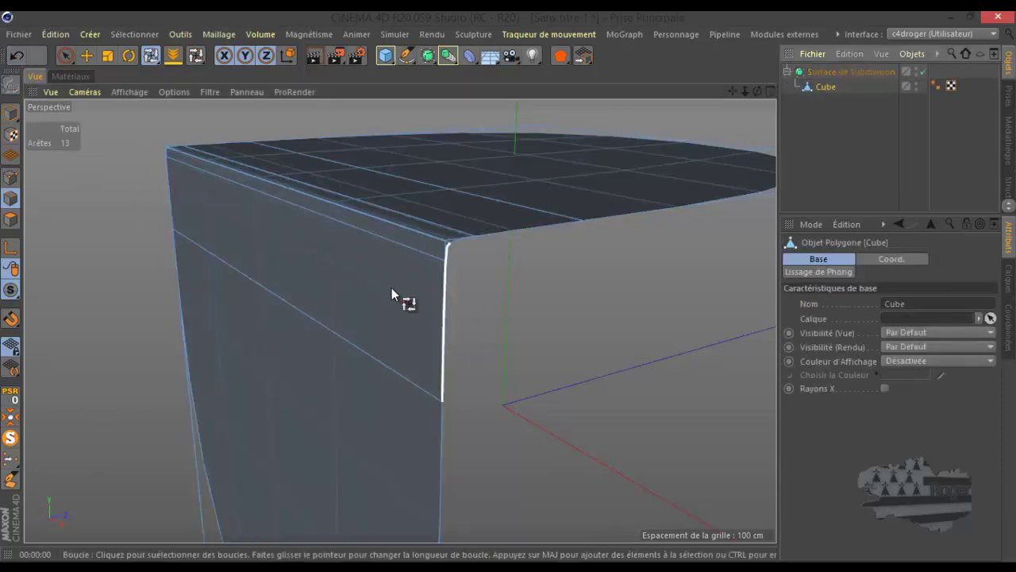
scroll(281, 306, down, 3)
drag(758, 88, 509, 285)
click(86, 55)
click(11, 177)
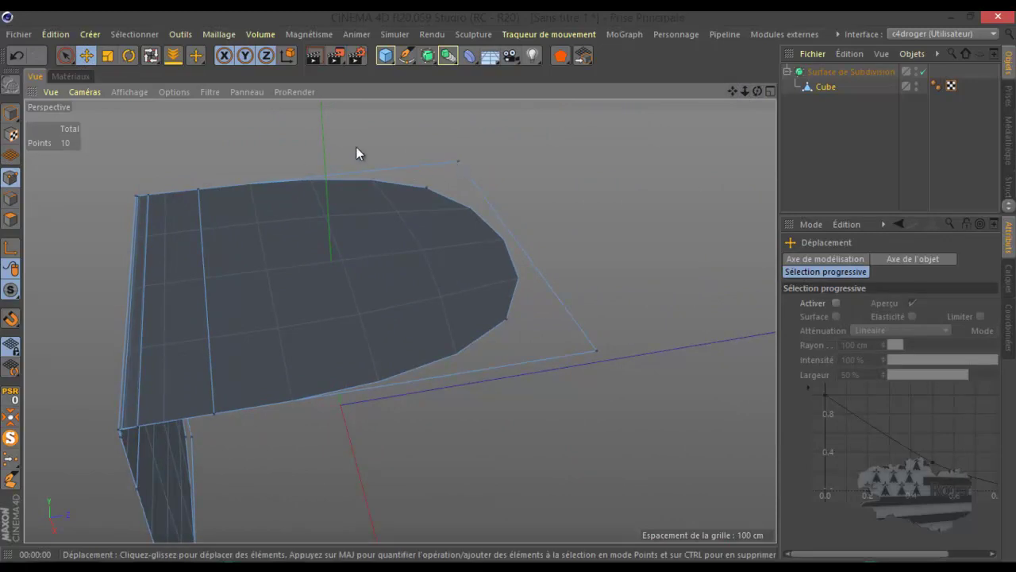
click(427, 187)
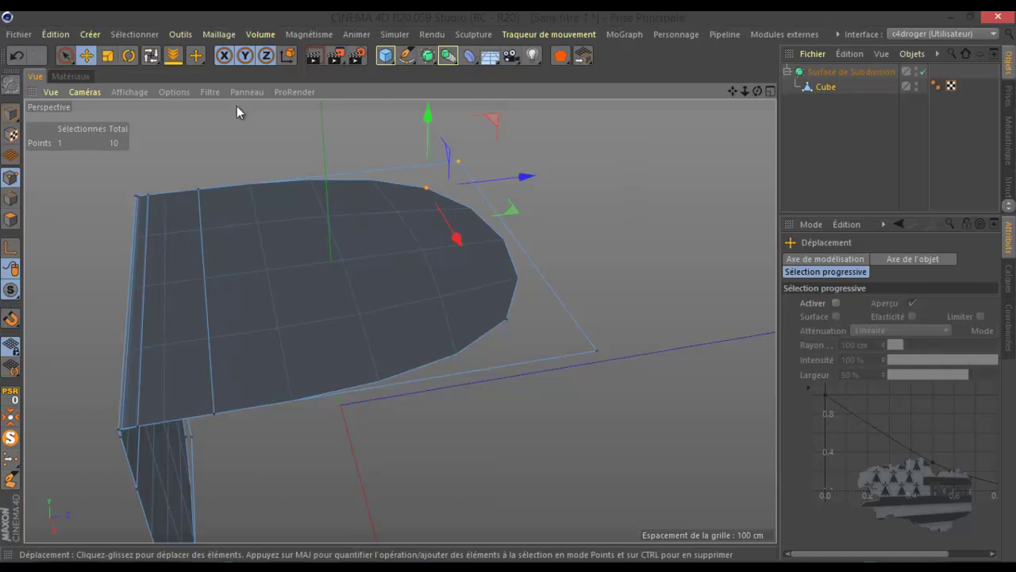
- Turn the viewport's Maillage SDS filter off and back on to compare the Cube's base and smoothed display
click(210, 92)
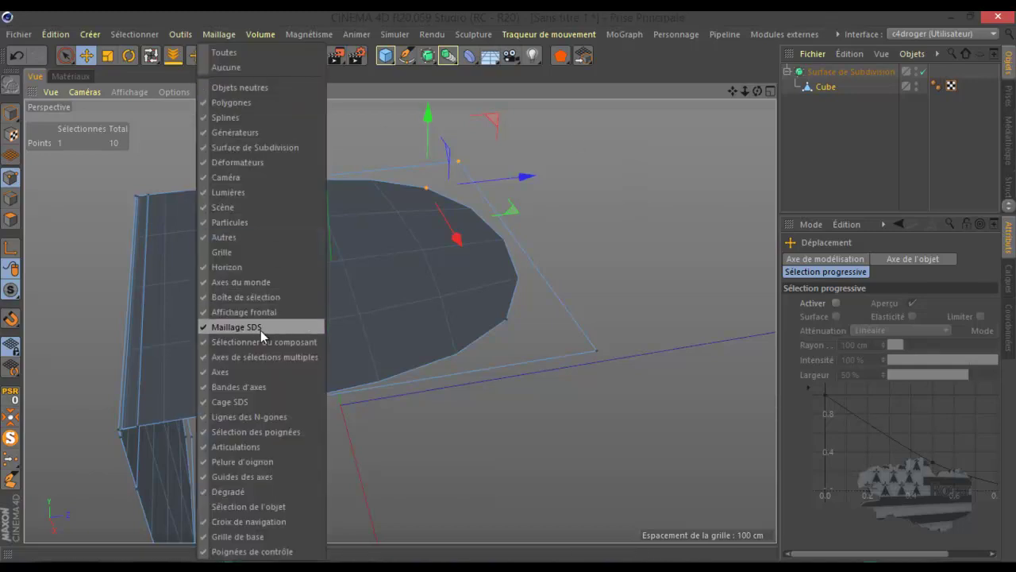
click(245, 328)
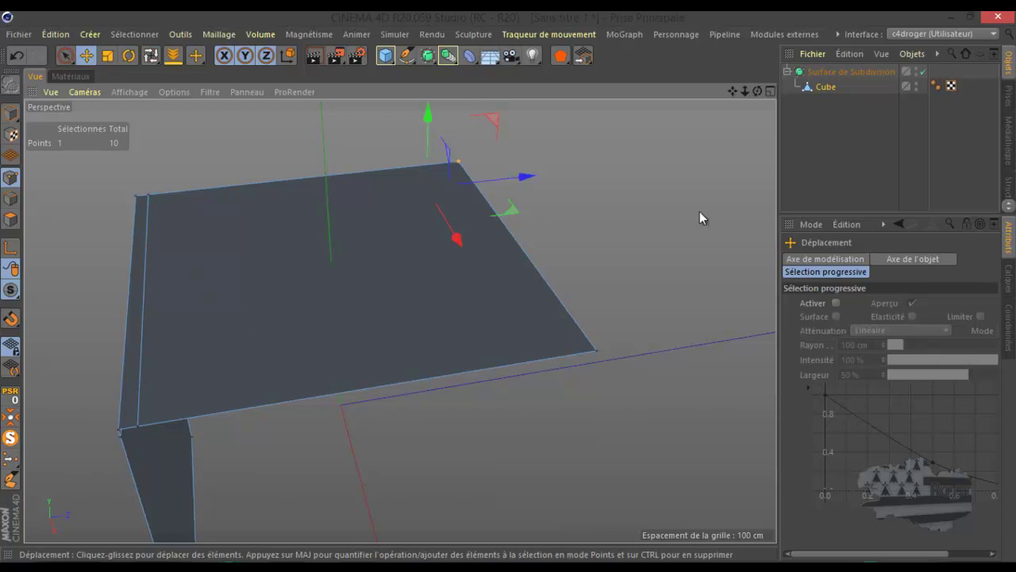
click(848, 73)
click(819, 88)
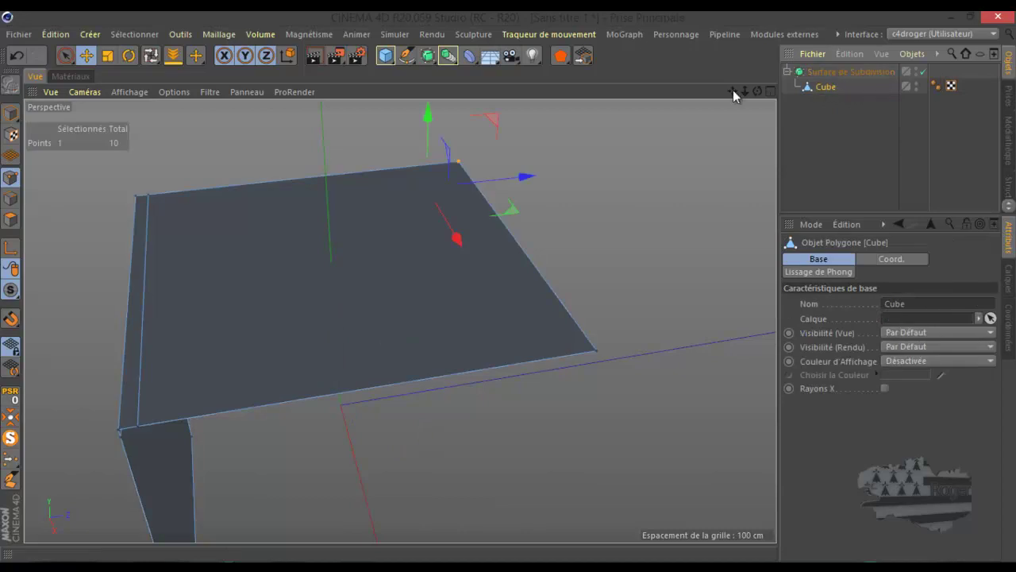
click(205, 91)
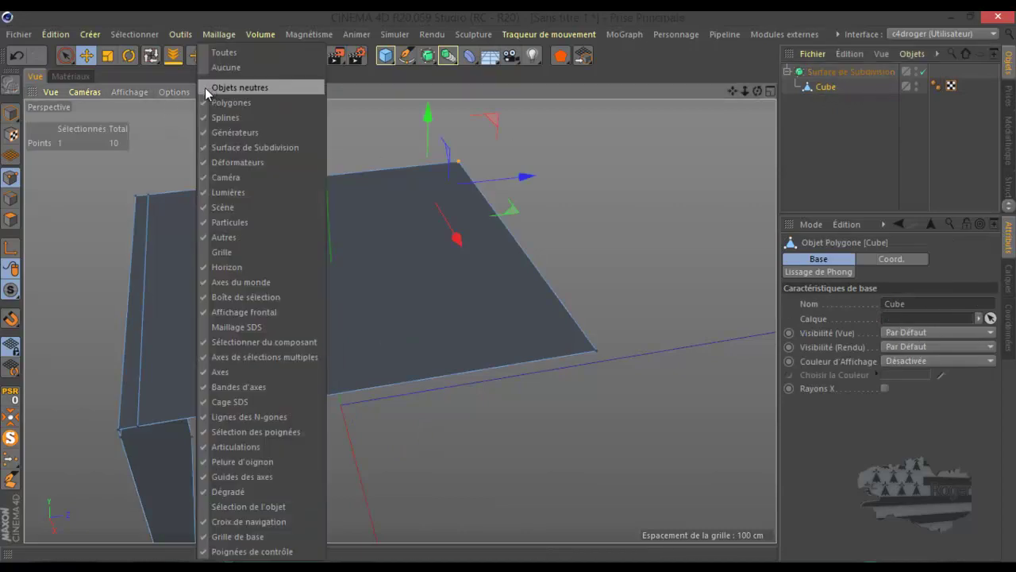
click(214, 326)
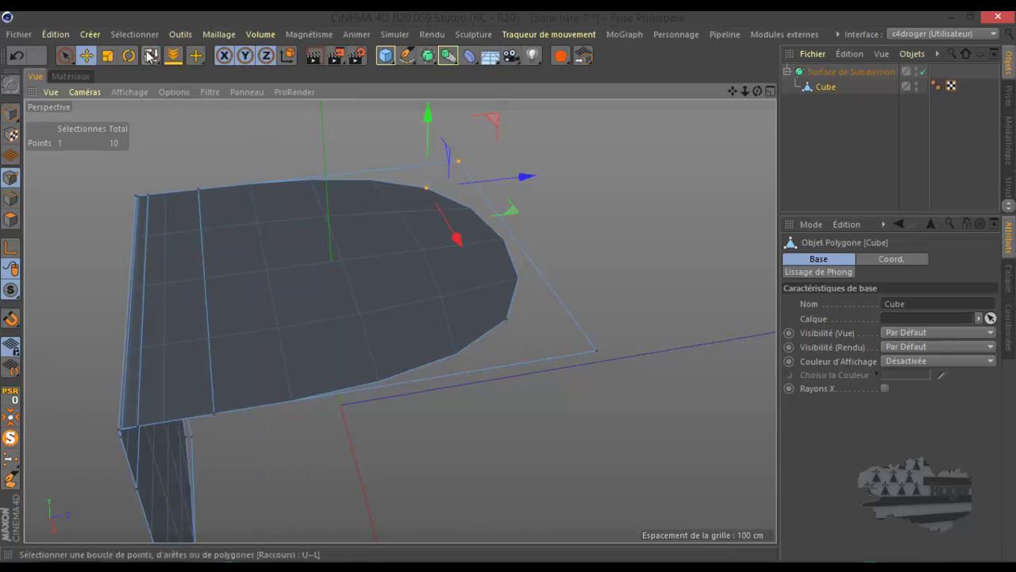
- Hide the Cage SDS in the viewport and check the selected corner point on the smoothed surface
click(211, 92)
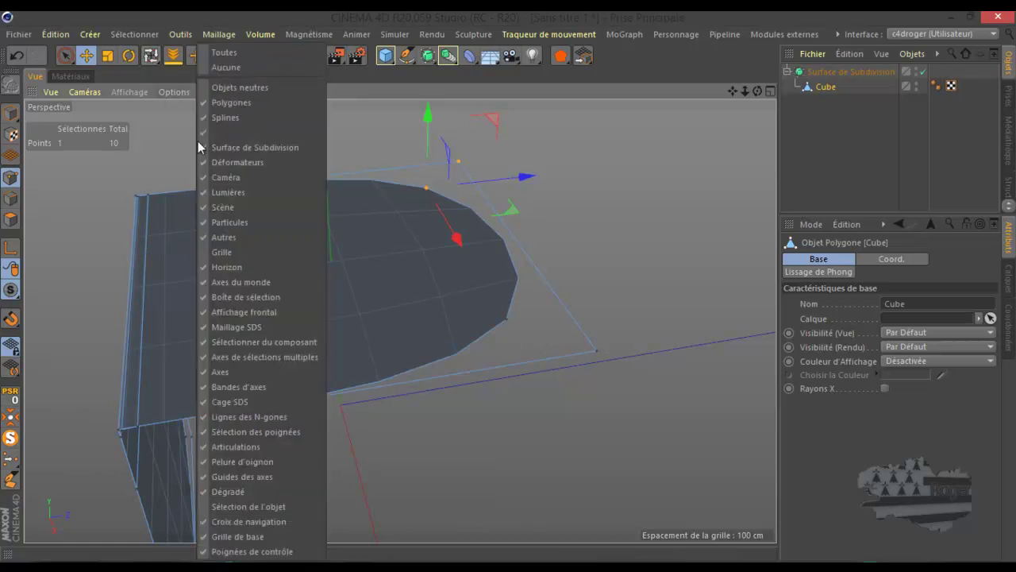
click(226, 403)
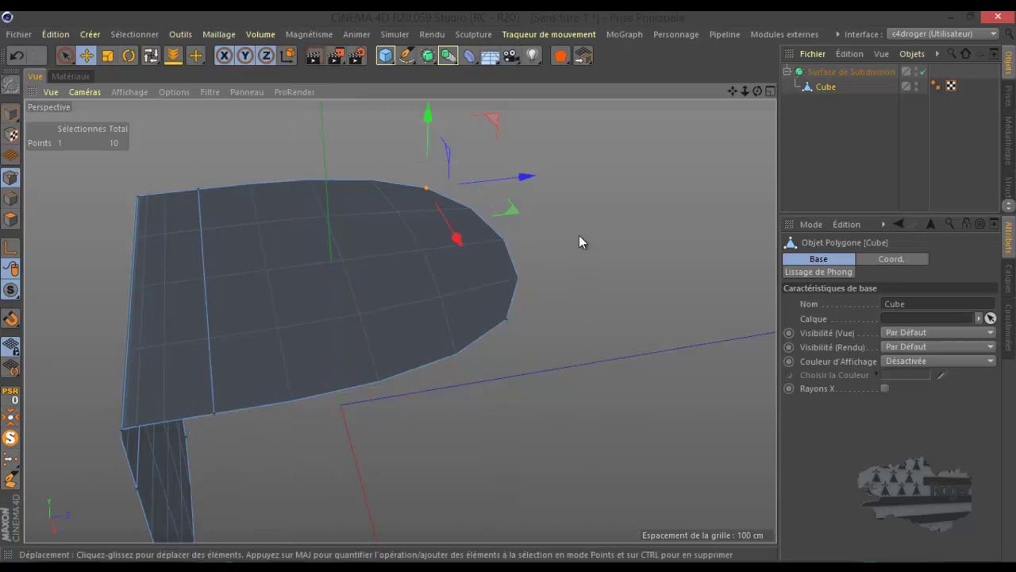
scroll(490, 218, up, 1)
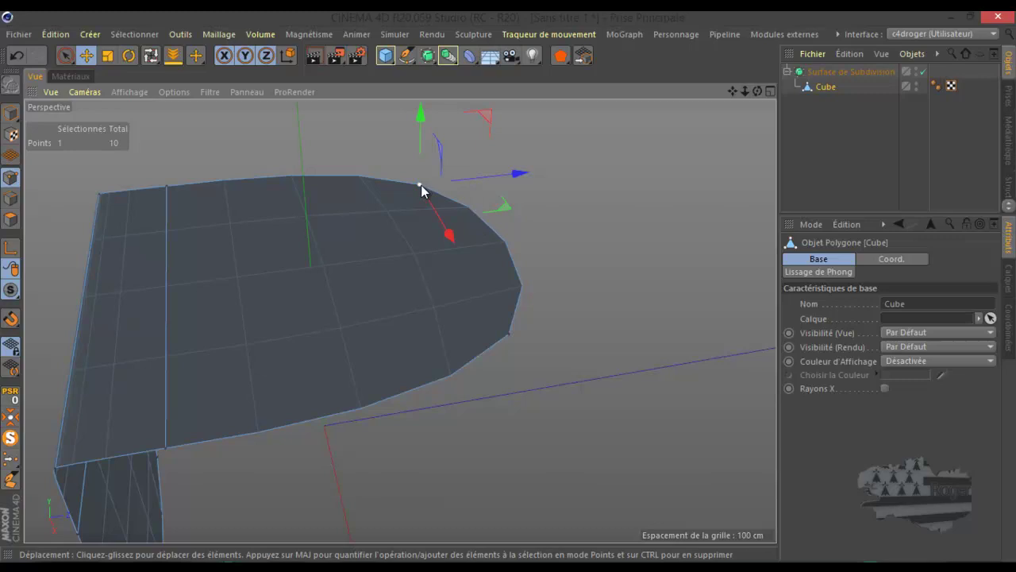
- Disable the Surface de Subdivision, select each outer corner point of the top face, and re-enable it to compare the point positions
click(921, 72)
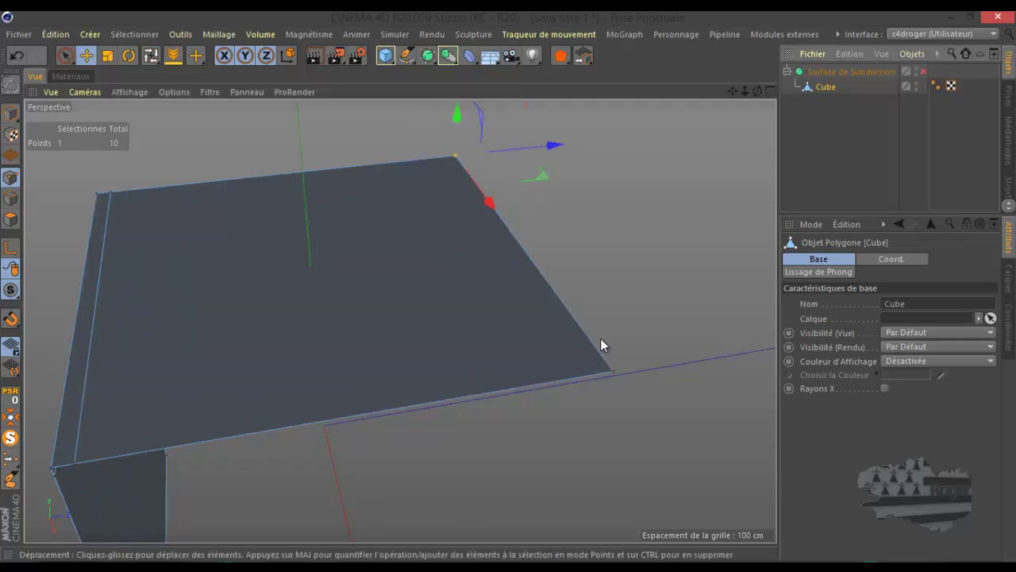
click(614, 371)
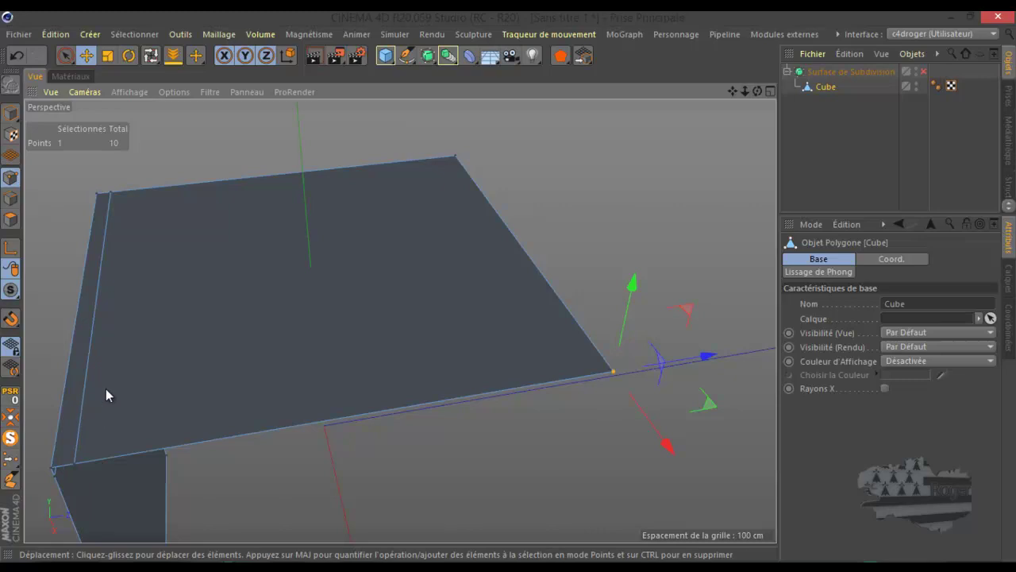
click(455, 156)
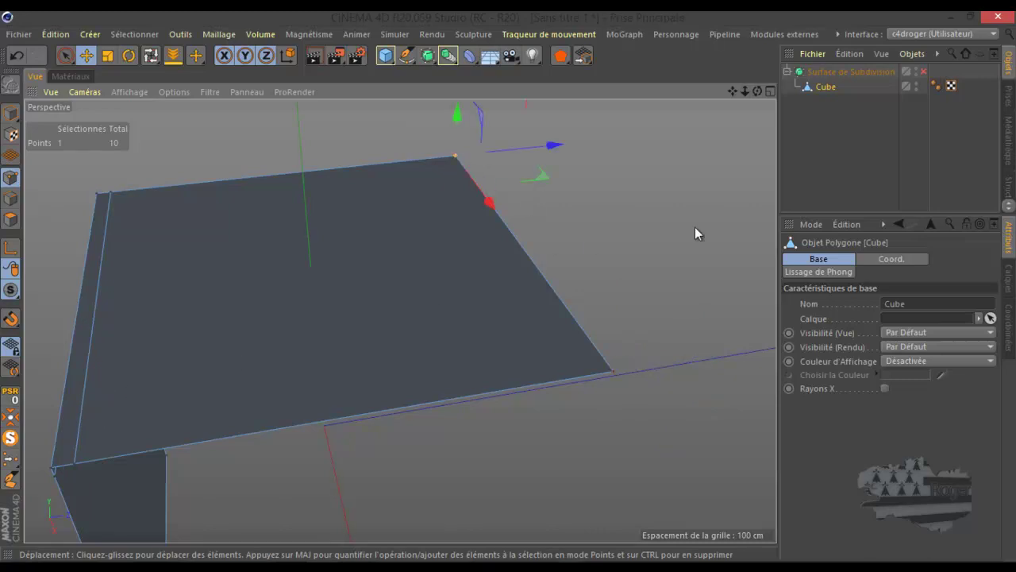
click(923, 71)
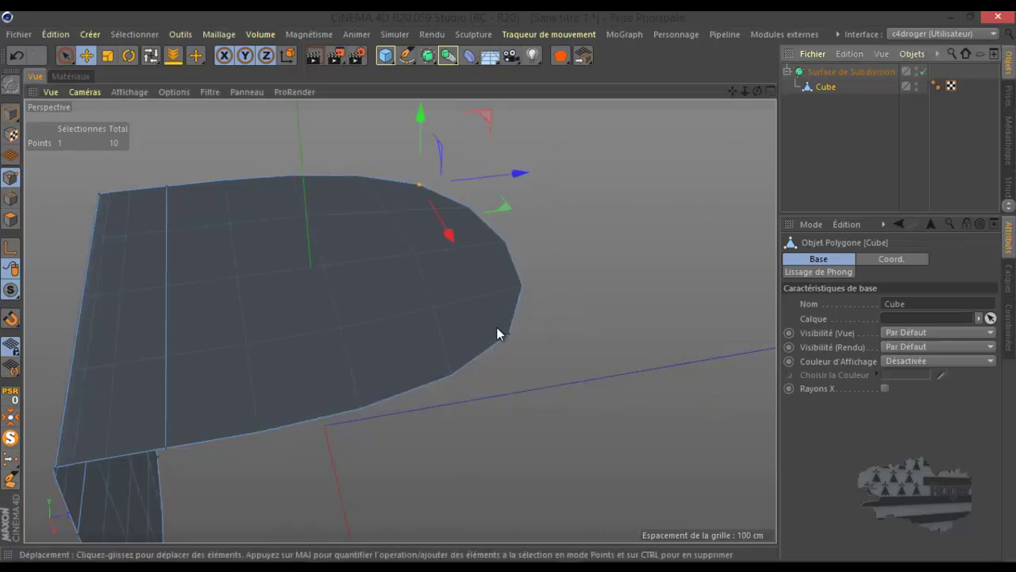
alt+drag(500, 324, 529, 251)
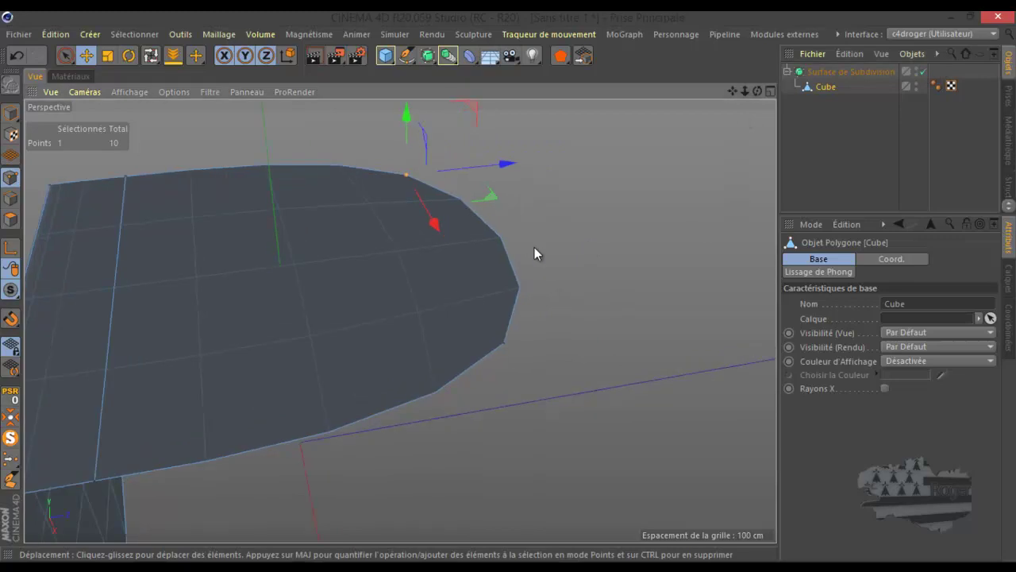
- With the Surface de Subdivision disabled, add a Couteau Boucle/Trajectoire cut at 0.021% beside the top face's outer edge
click(924, 72)
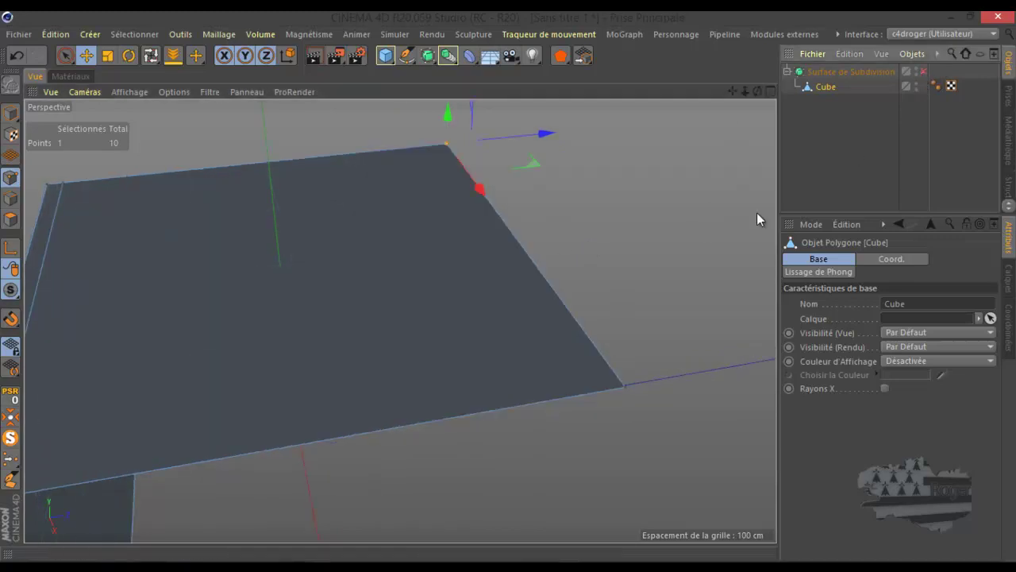
key(k)
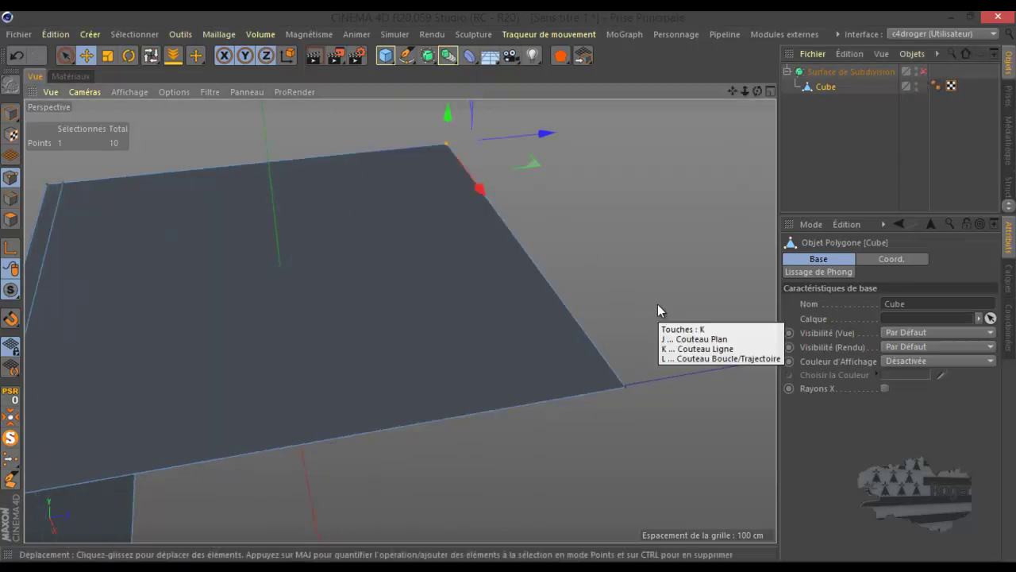
key(l)
scroll(645, 386, up, 3)
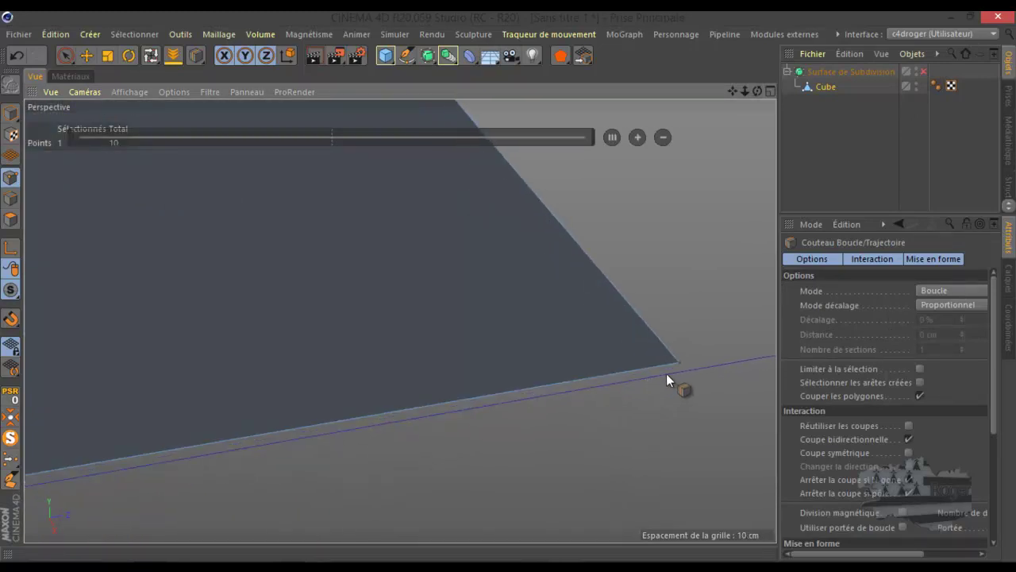
click(677, 364)
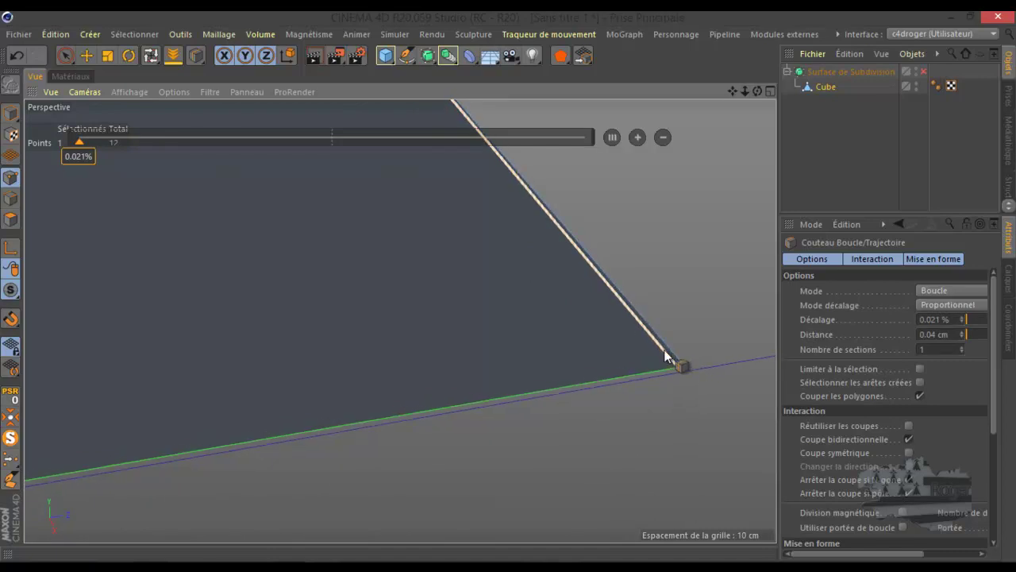
click(87, 55)
click(713, 228)
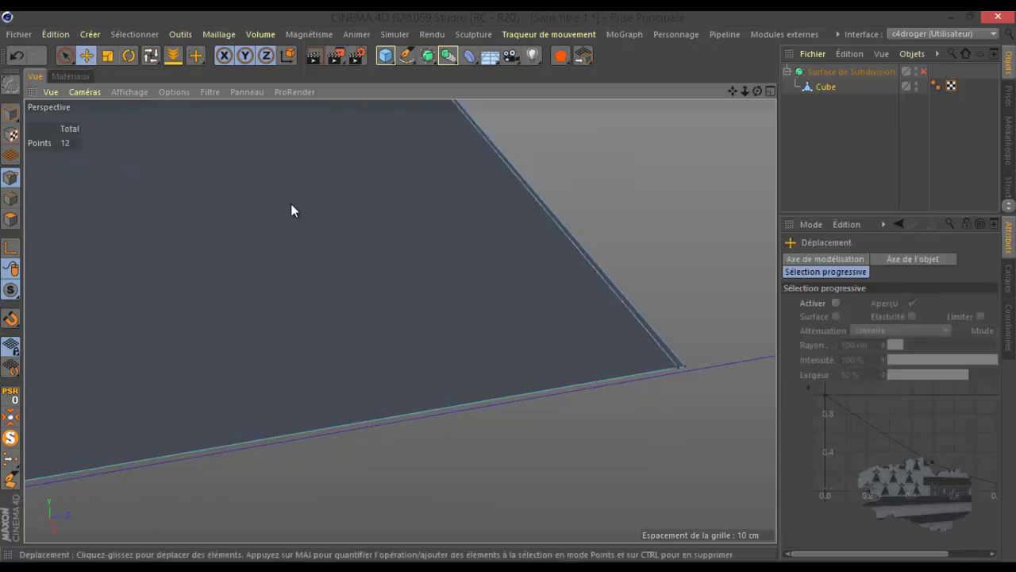
- Add a second loop cut at 99.988% beside the adjacent side edge of the top face, and re-enable and select the Surface de Subdivision
key(k)
key(l)
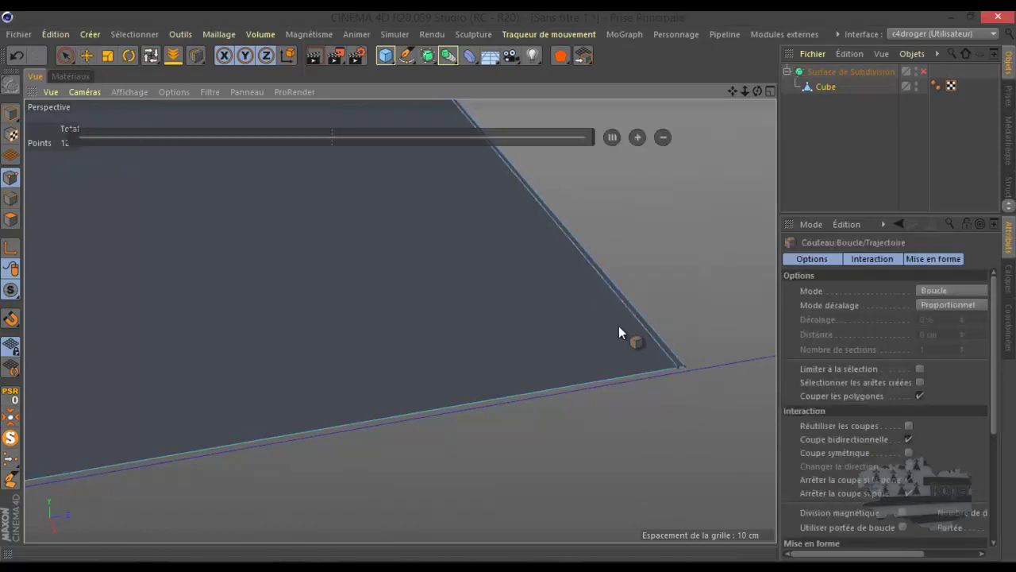
click(676, 370)
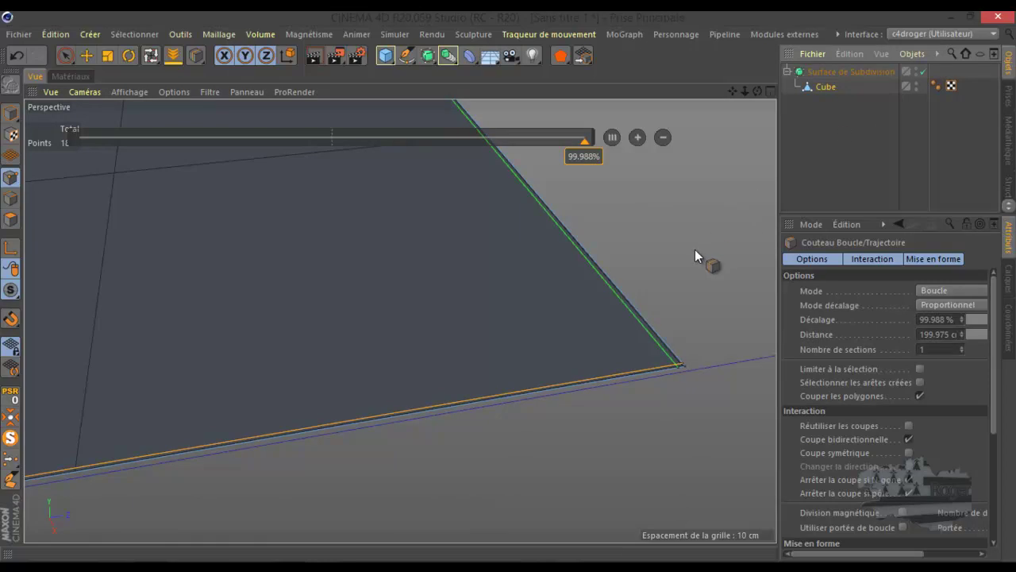
click(832, 71)
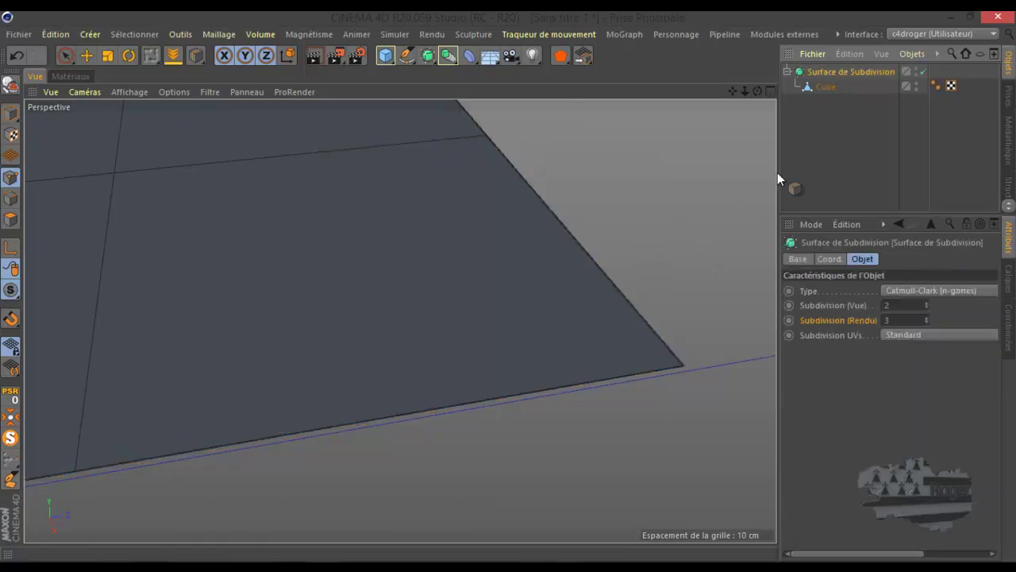
scroll(698, 357, up, 4)
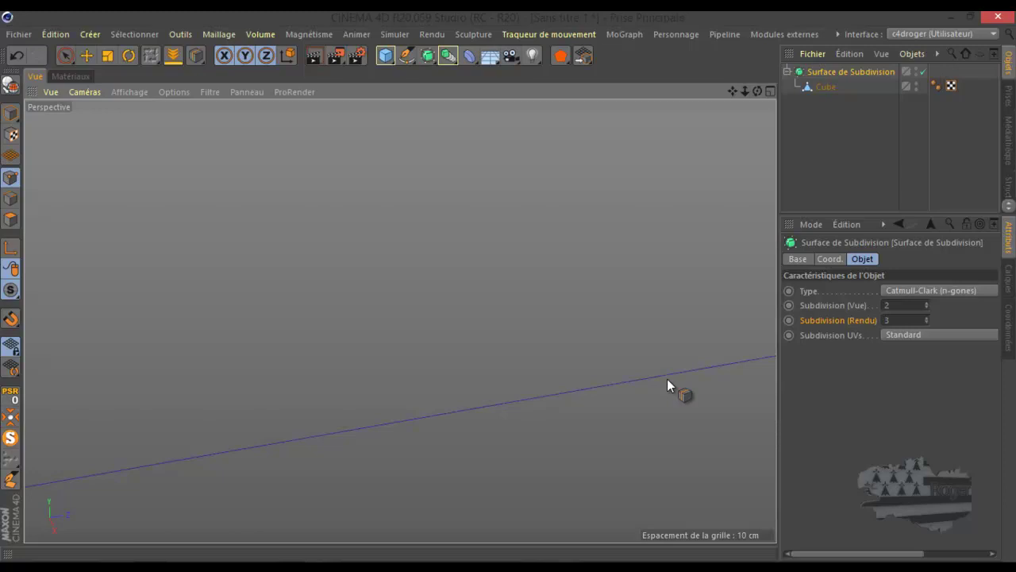
- Examine the smoothed surface's sharpened top-face corner up close and from farther away
scroll(667, 379, down, 5)
scroll(592, 256, up, 2)
scroll(590, 256, up, 4)
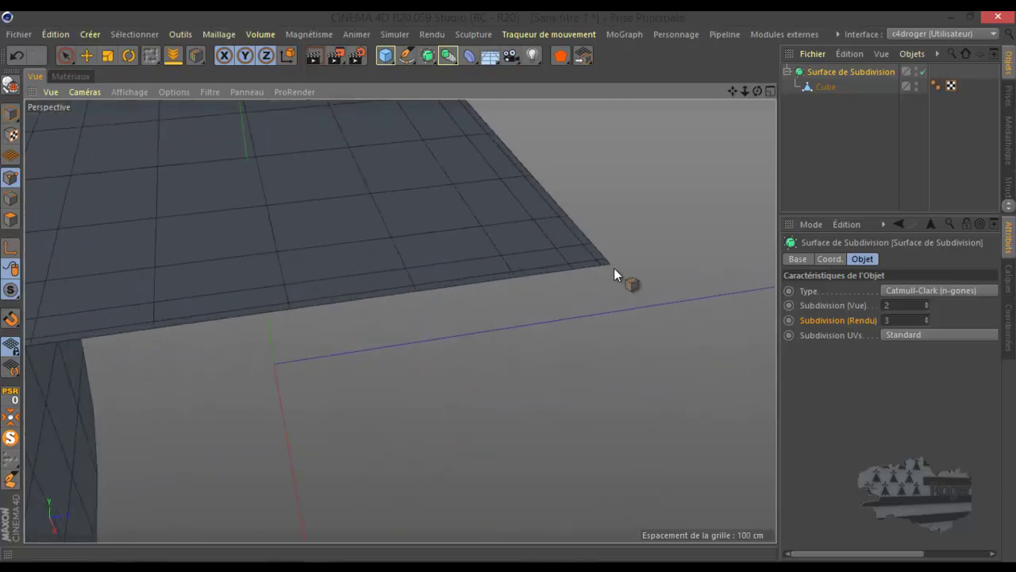
scroll(607, 262, up, 5)
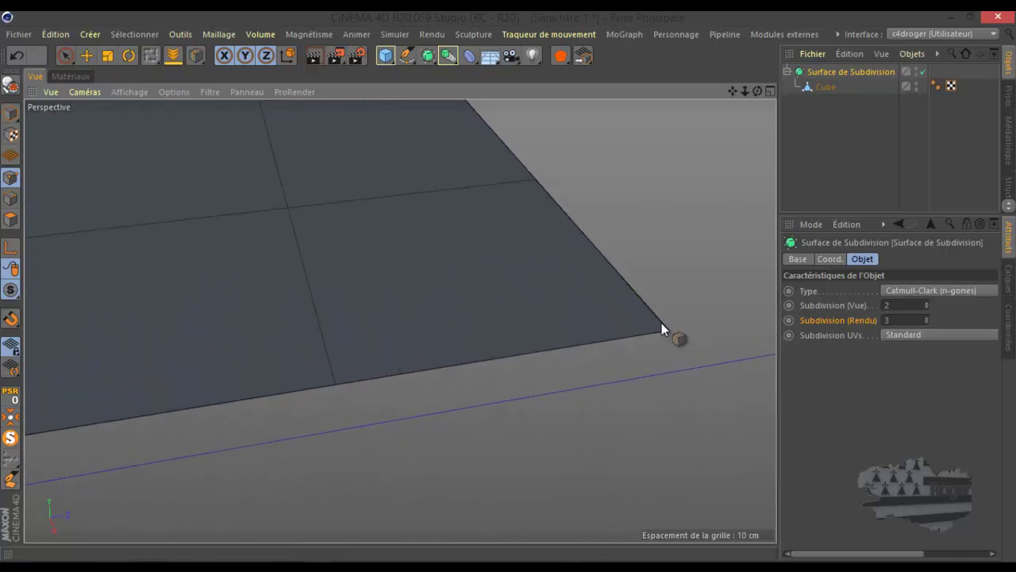
scroll(667, 331, down, 4)
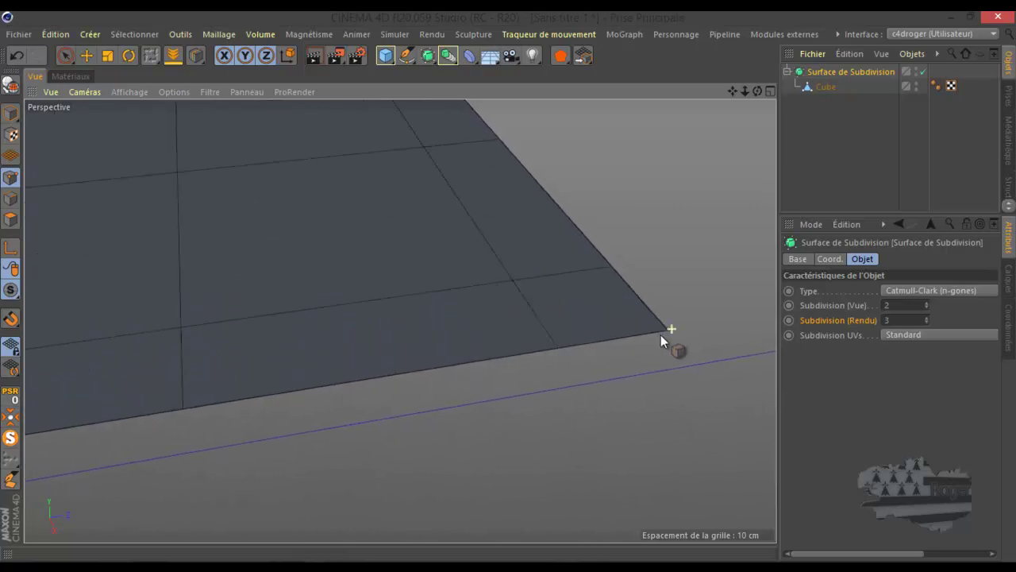
scroll(657, 336, down, 4)
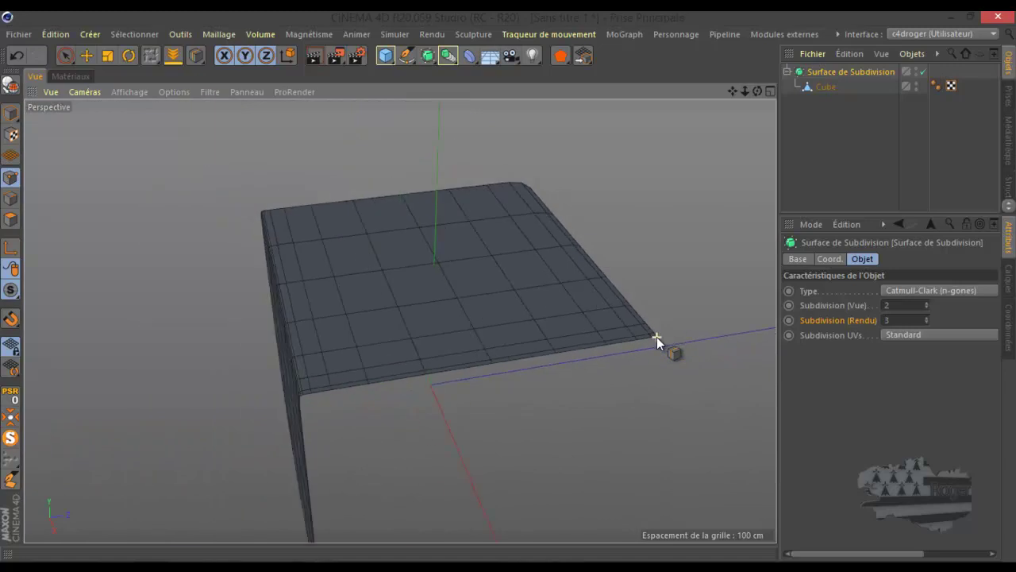
- With the Surface de Subdivision disabled, add a loop cut at 0.383% on Cube beside the rounded corner's edge, and re-enable the smoothing
drag(758, 91, 509, 286)
click(921, 71)
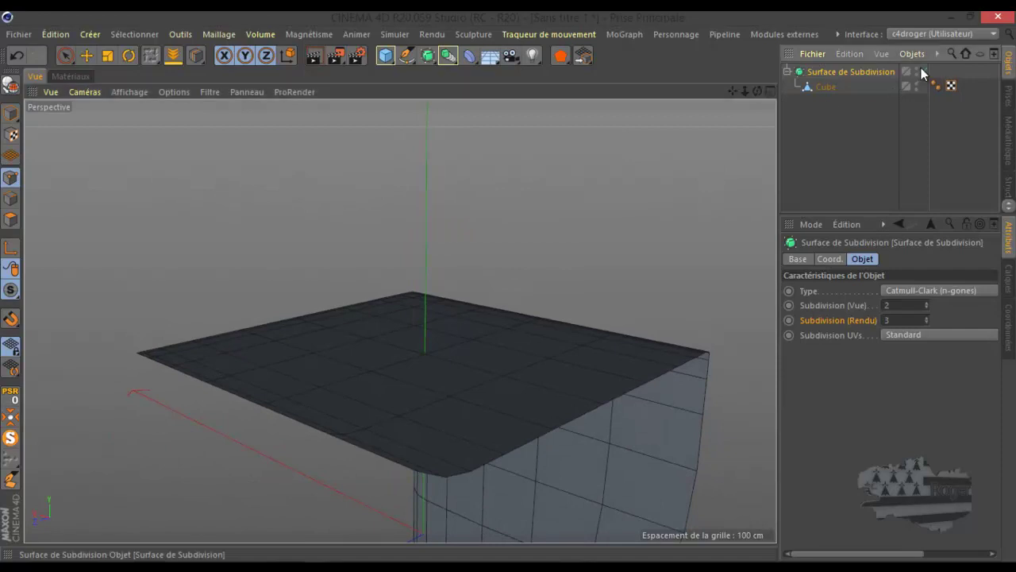
scroll(452, 531, up, 4)
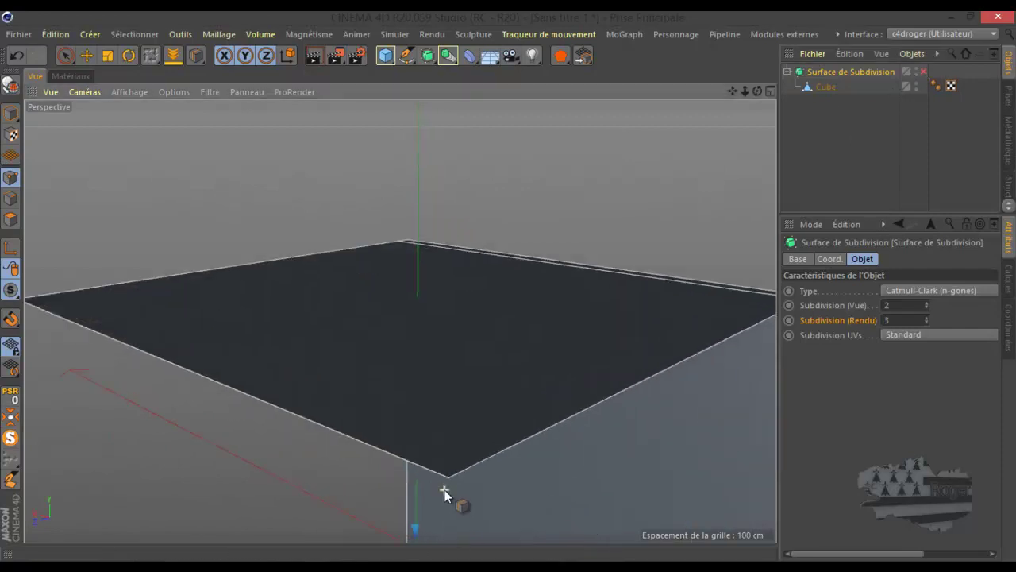
scroll(445, 488, up, 1)
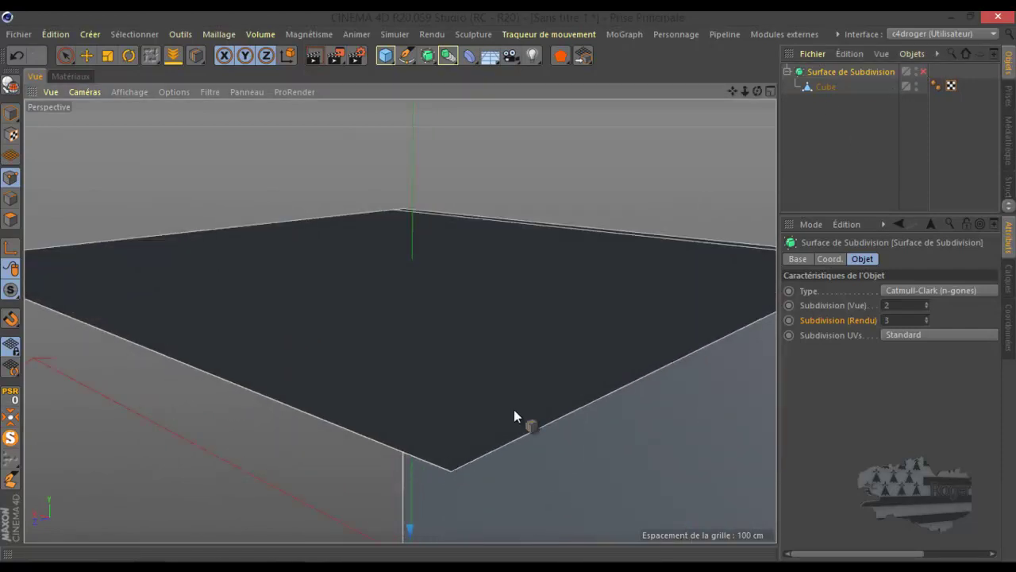
click(826, 87)
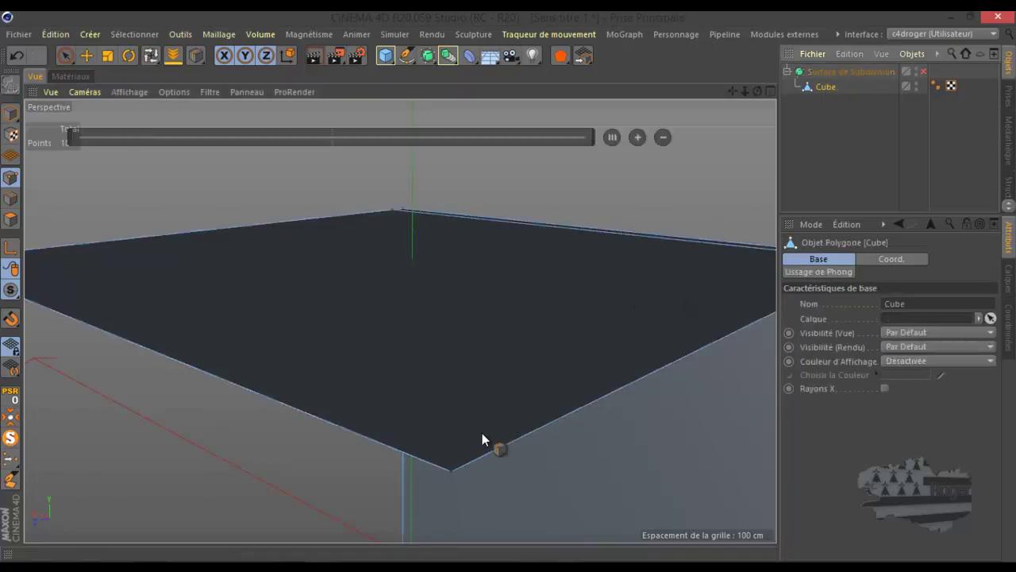
click(446, 471)
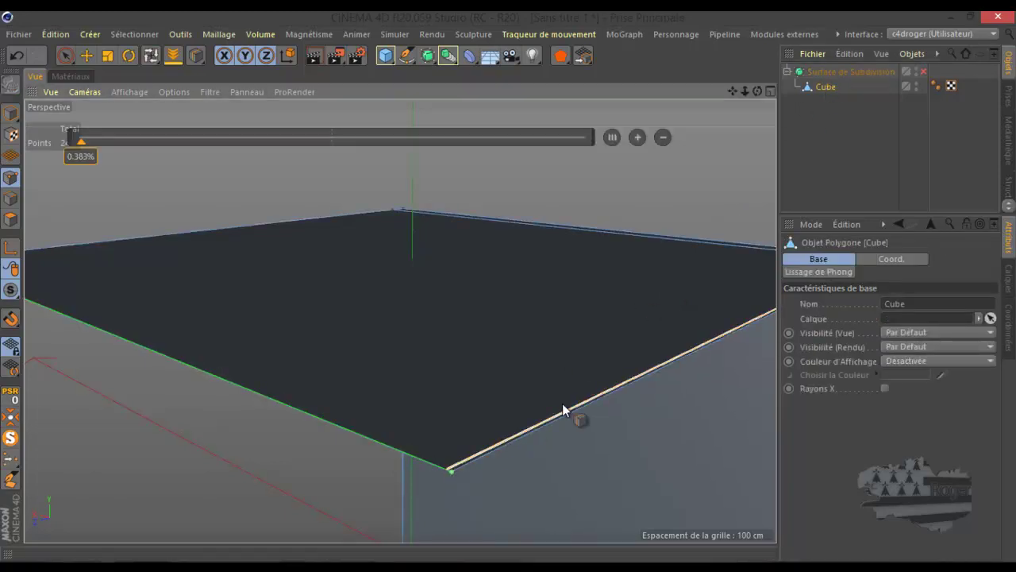
click(923, 72)
scroll(673, 286, down, 1)
scroll(673, 285, down, 2)
drag(759, 89, 526, 274)
scroll(670, 226, down, 3)
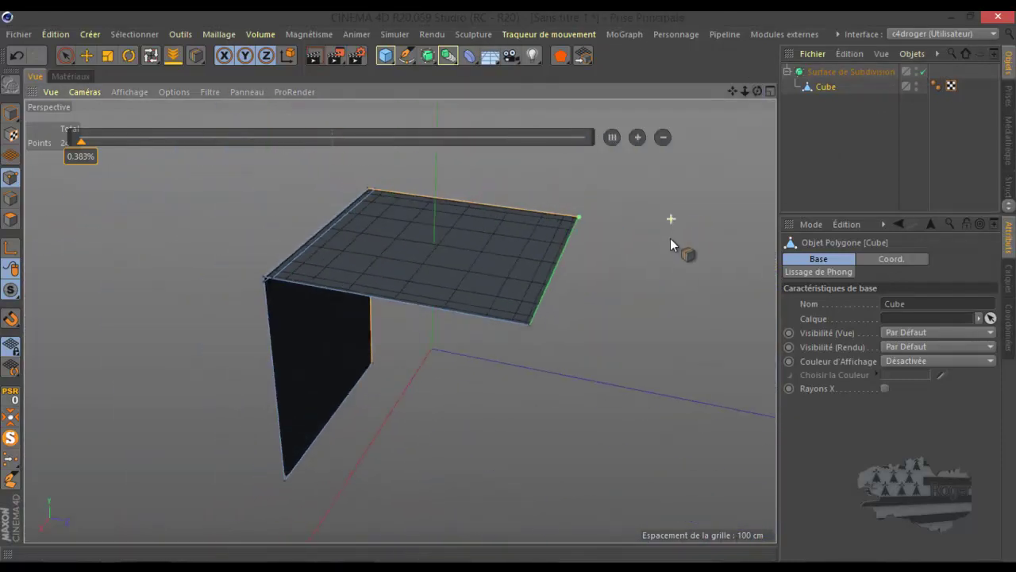
drag(757, 92, 509, 292)
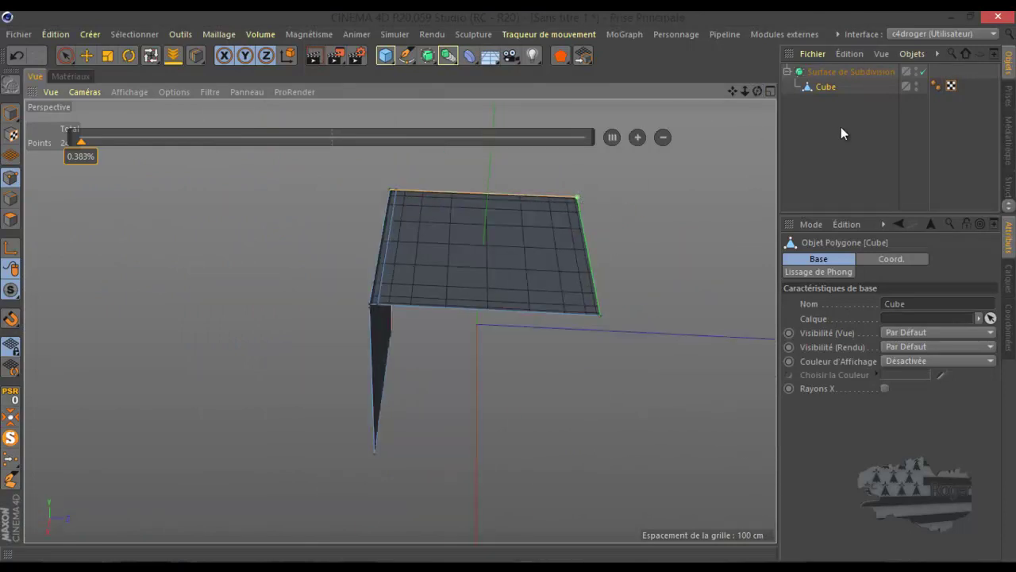
- Convert the Surface de Subdivision into an editable polygon object, check its point count, and undo the conversion
click(834, 72)
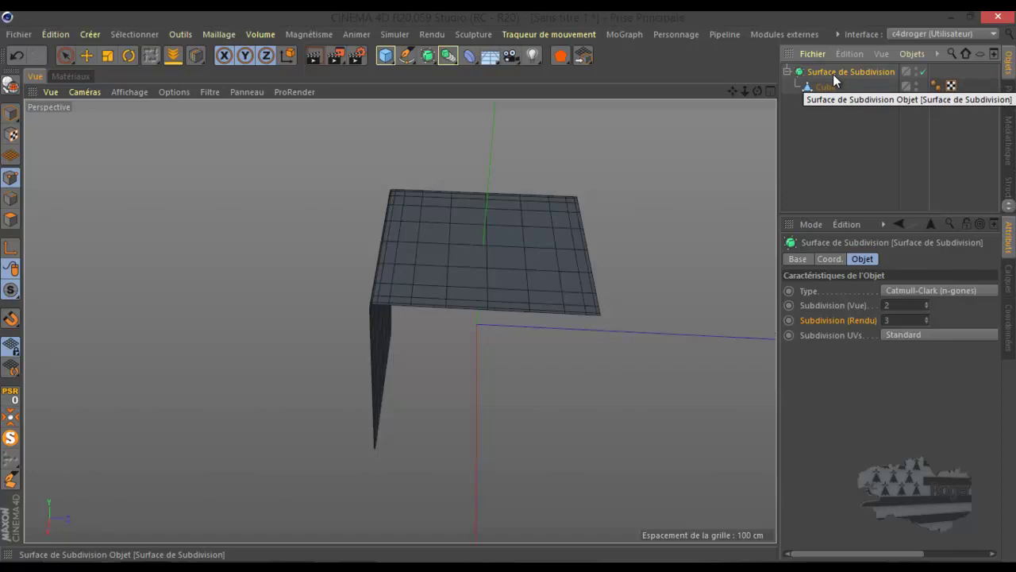
drag(809, 81, 694, 99)
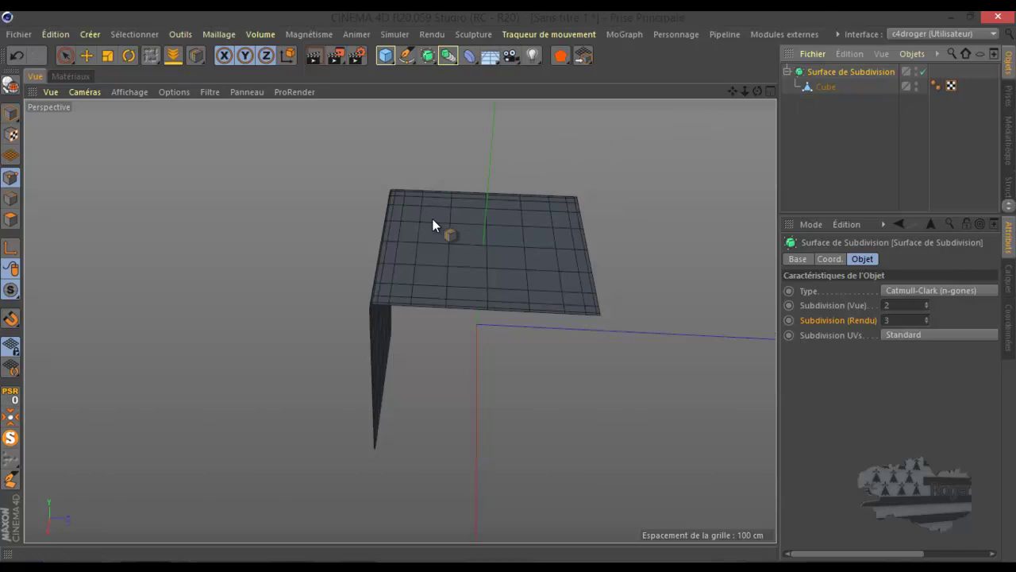
scroll(433, 220, up, 5)
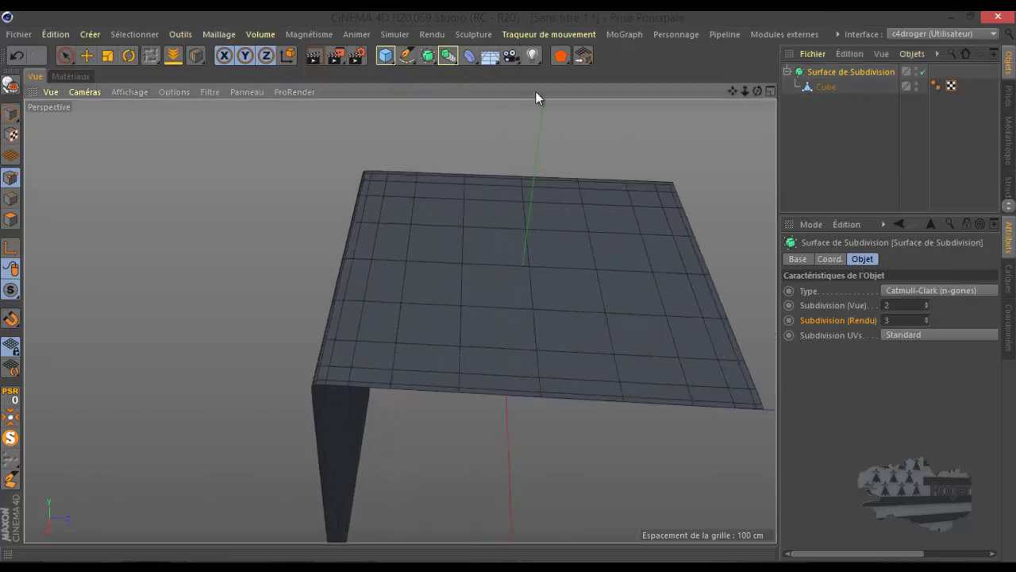
click(11, 85)
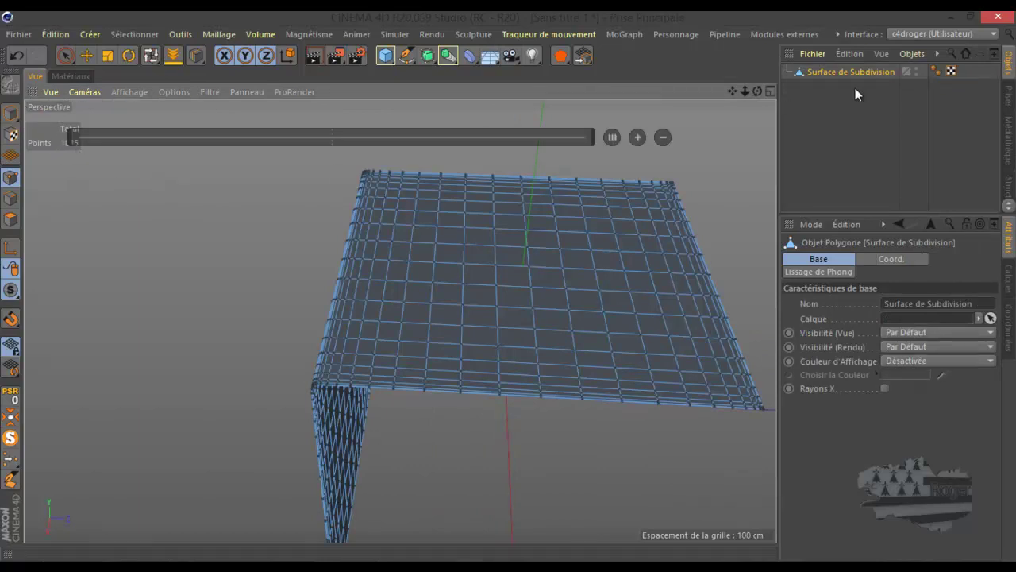
click(87, 54)
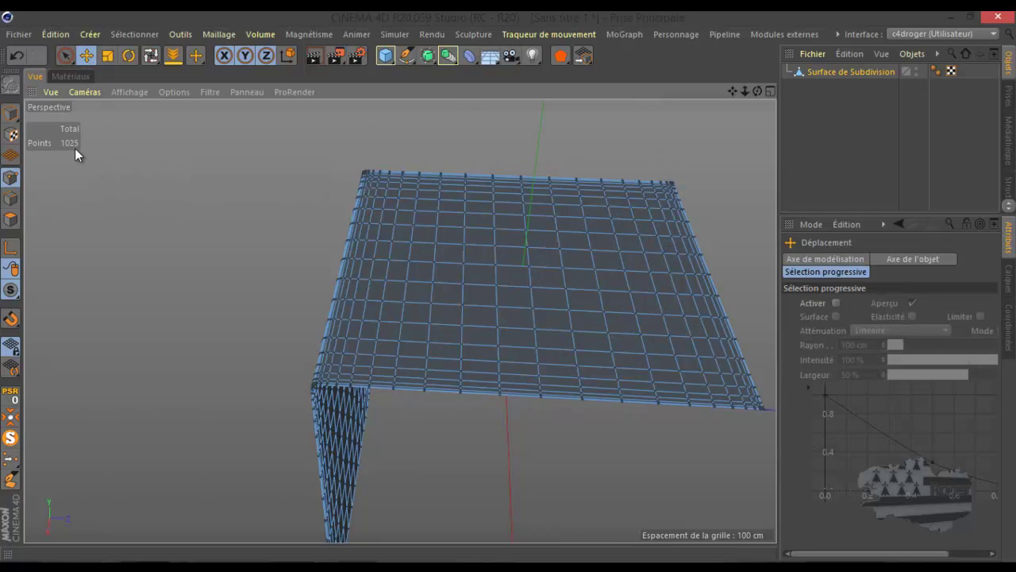
click(16, 56)
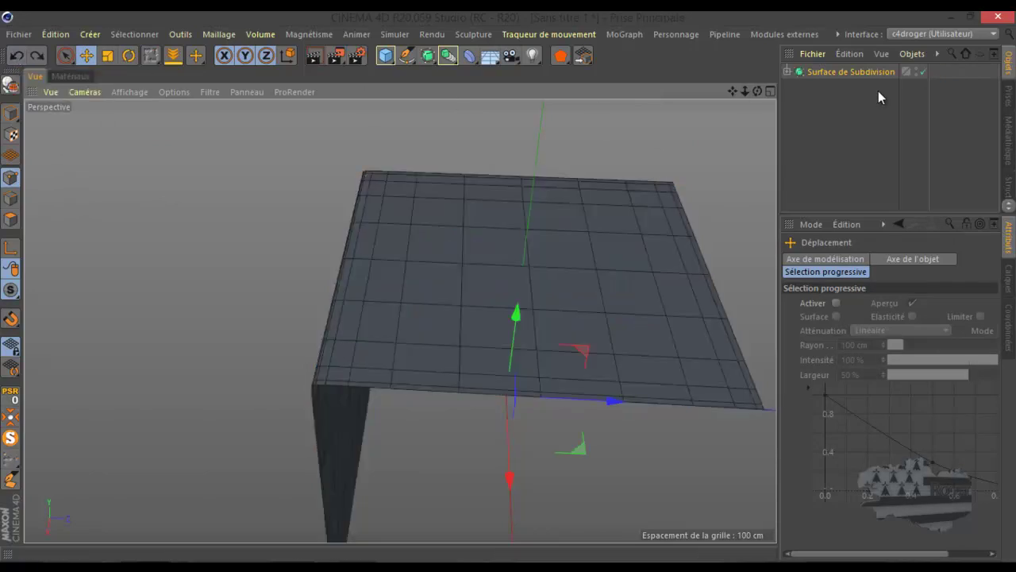
- Toggle the Surface de Subdivision off and on, take Cube out of it, and put Cube back as its child
click(922, 73)
click(922, 72)
click(787, 72)
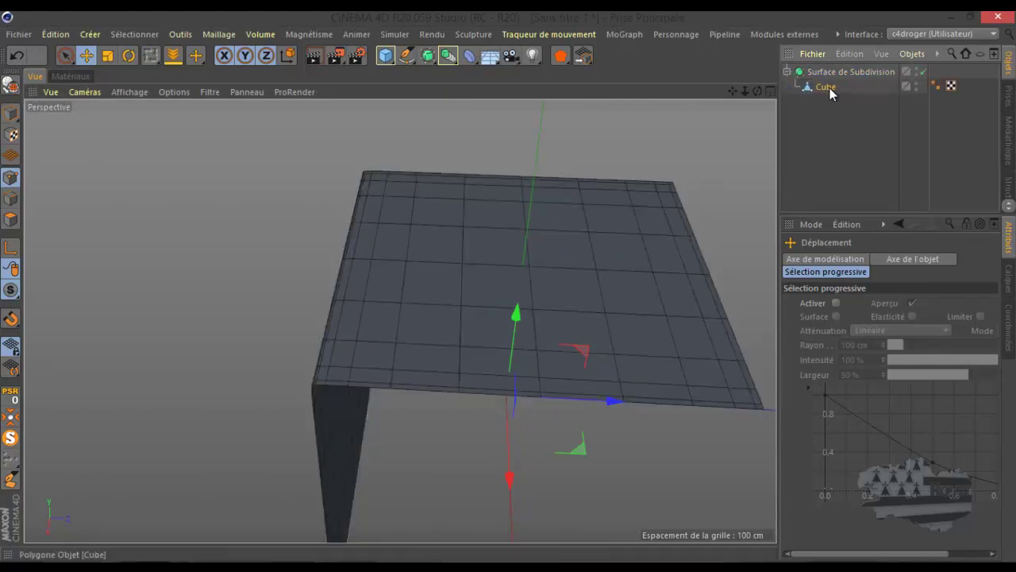
drag(831, 88, 840, 141)
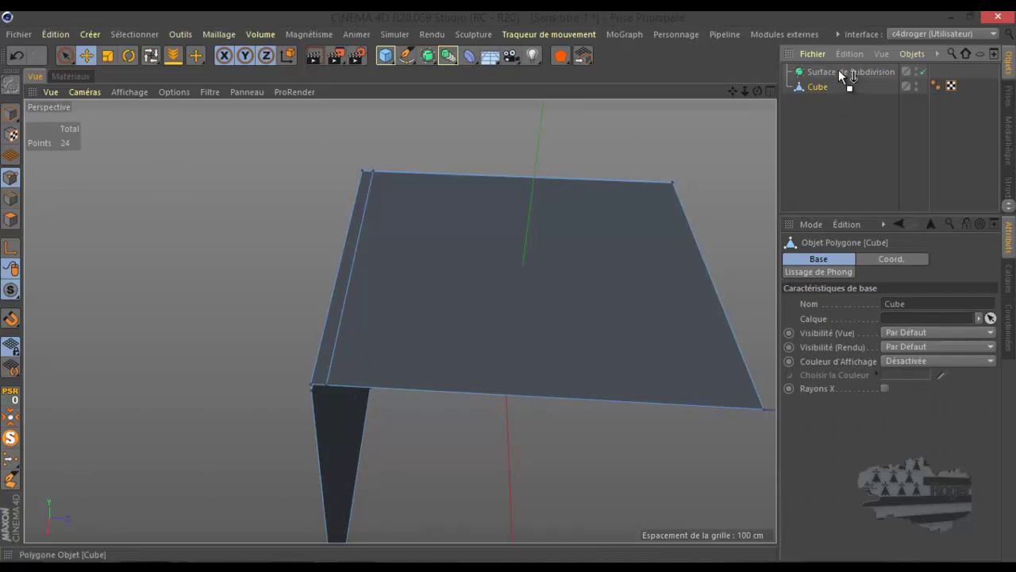
drag(842, 73, 840, 73)
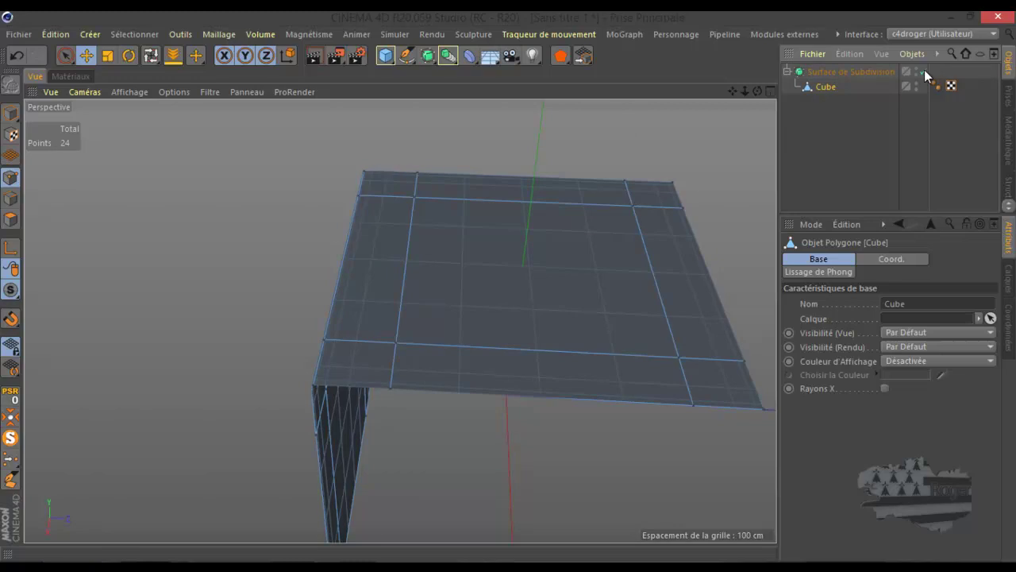
- Display the choice of generator objects that includes Surface de Subdivision
alt+drag(533, 225, 365, 241)
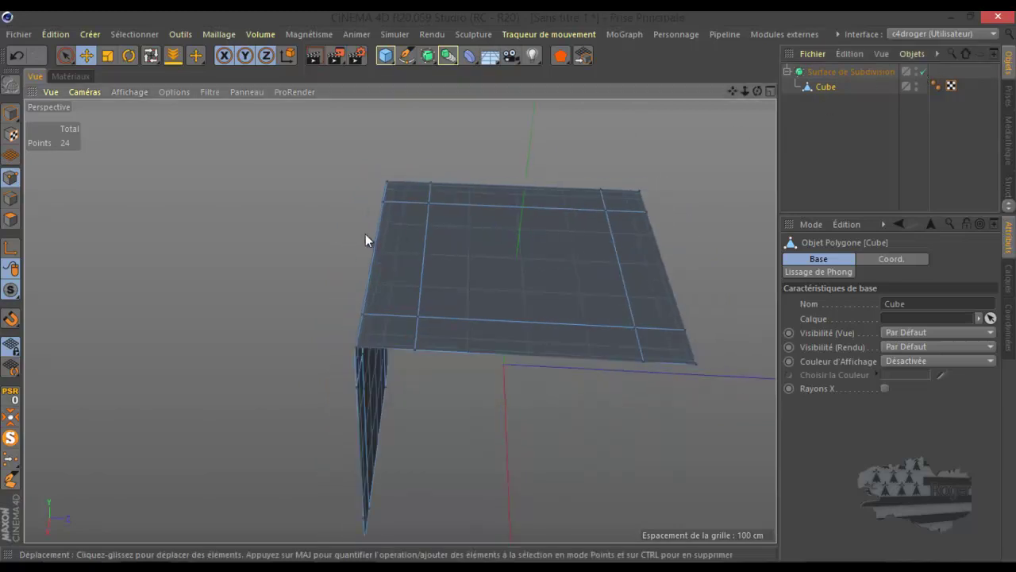
click(432, 54)
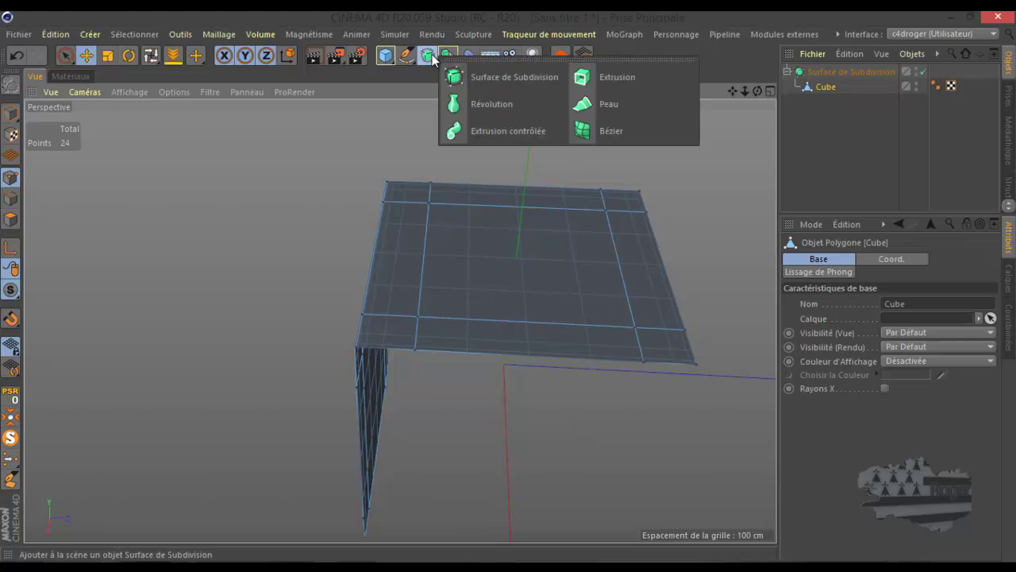